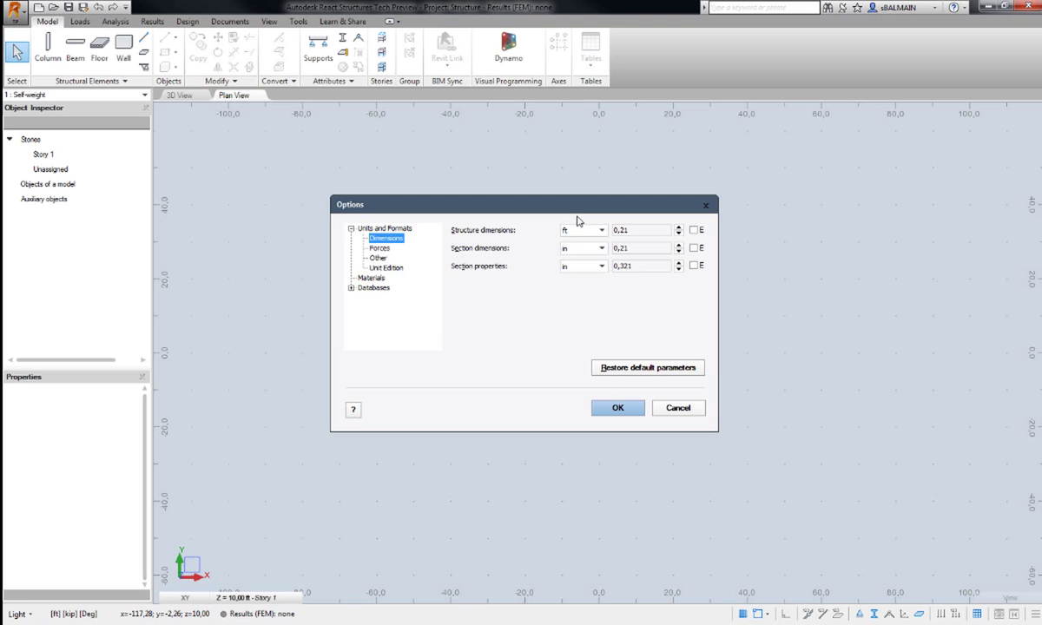
Switch the default units to Metric and check the dimension units
click(382, 229)
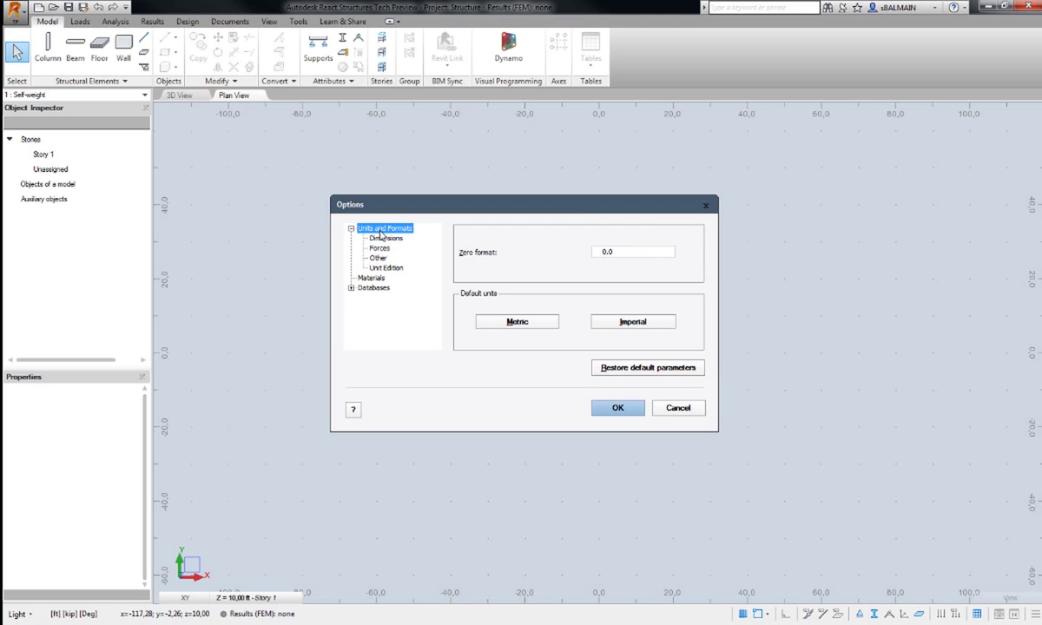
click(538, 329)
click(544, 350)
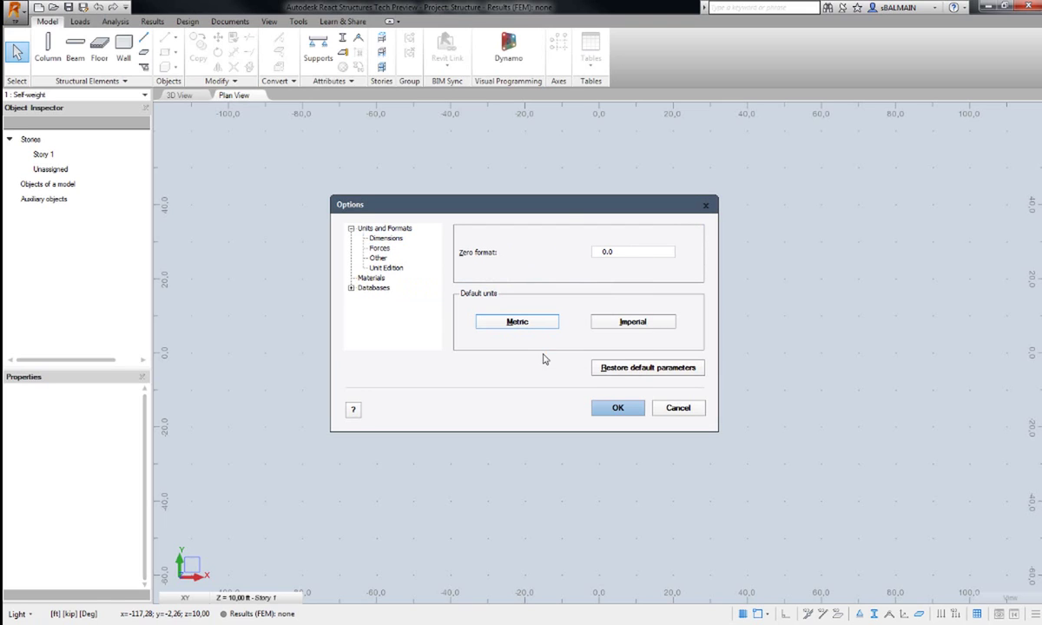
click(384, 238)
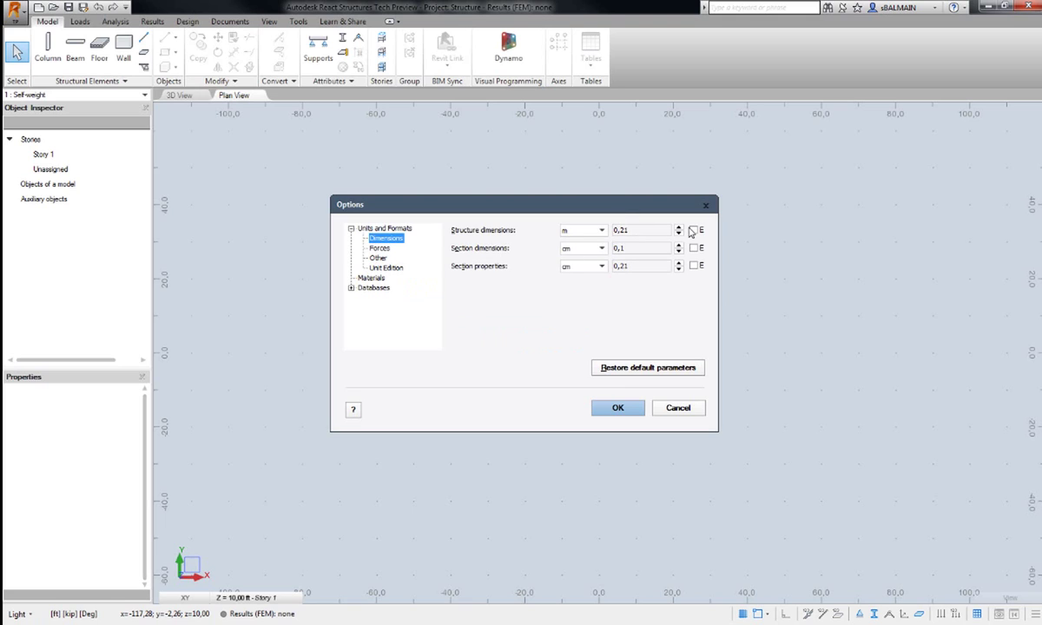
Set the force unit to T and the moment unit to T*m in the Forces settings
click(380, 249)
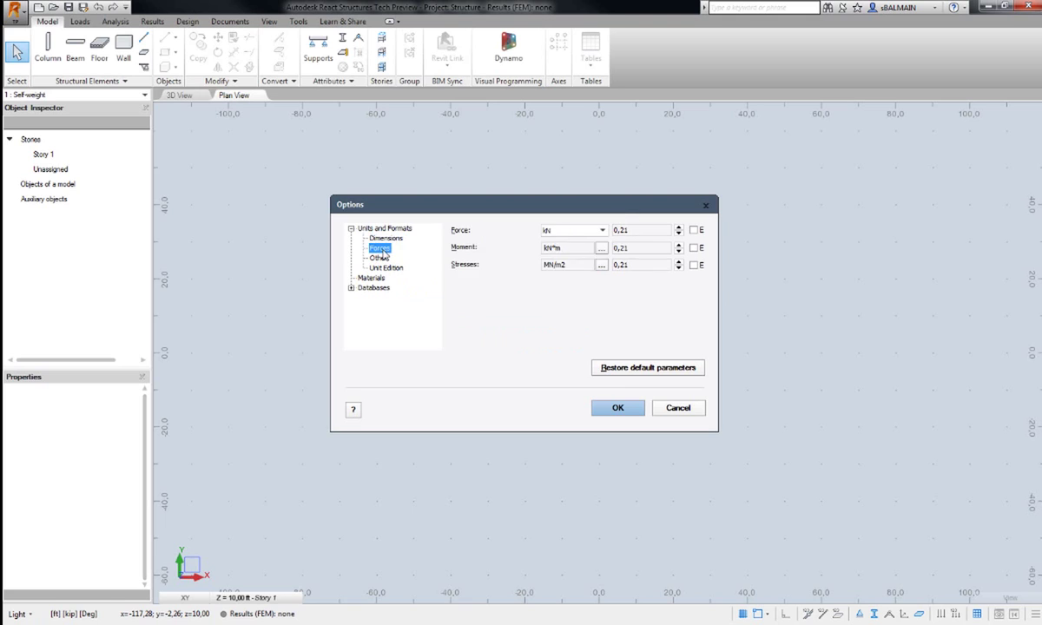
click(601, 230)
click(570, 306)
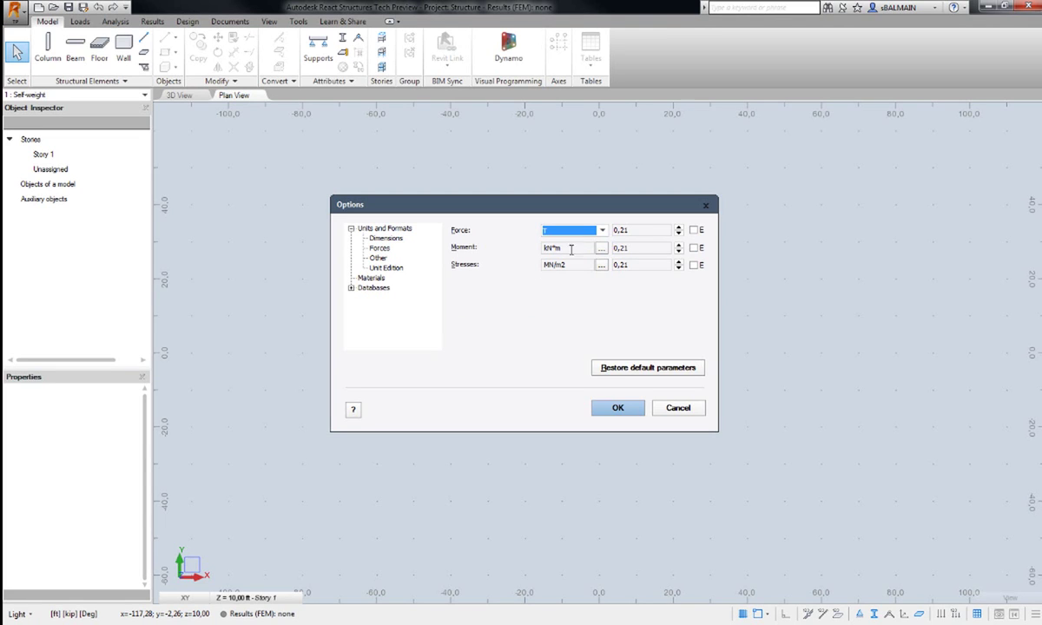
click(601, 249)
click(574, 308)
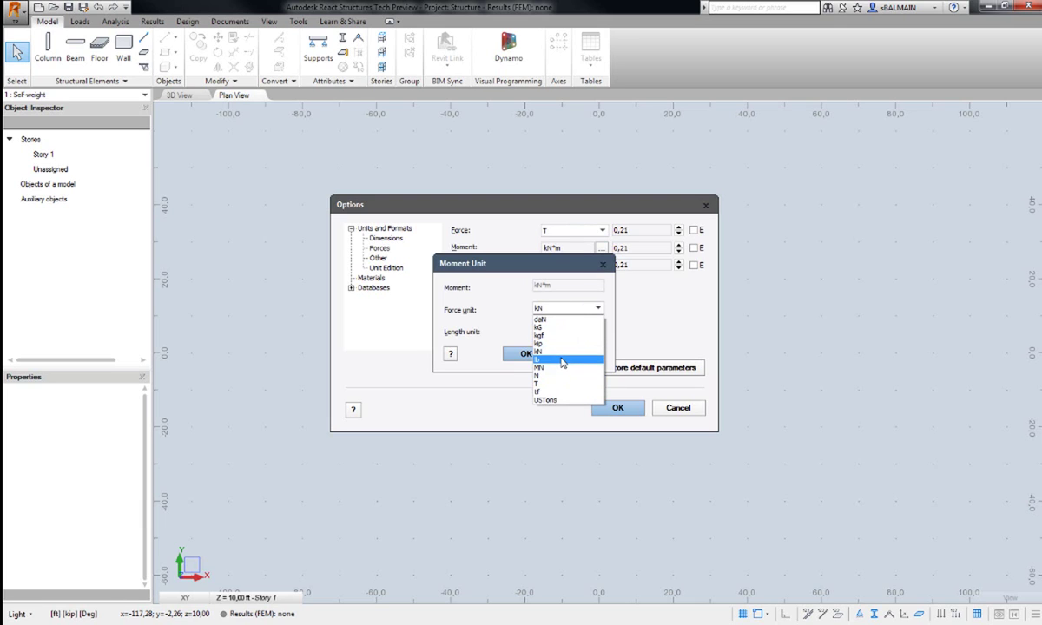
click(561, 383)
click(526, 353)
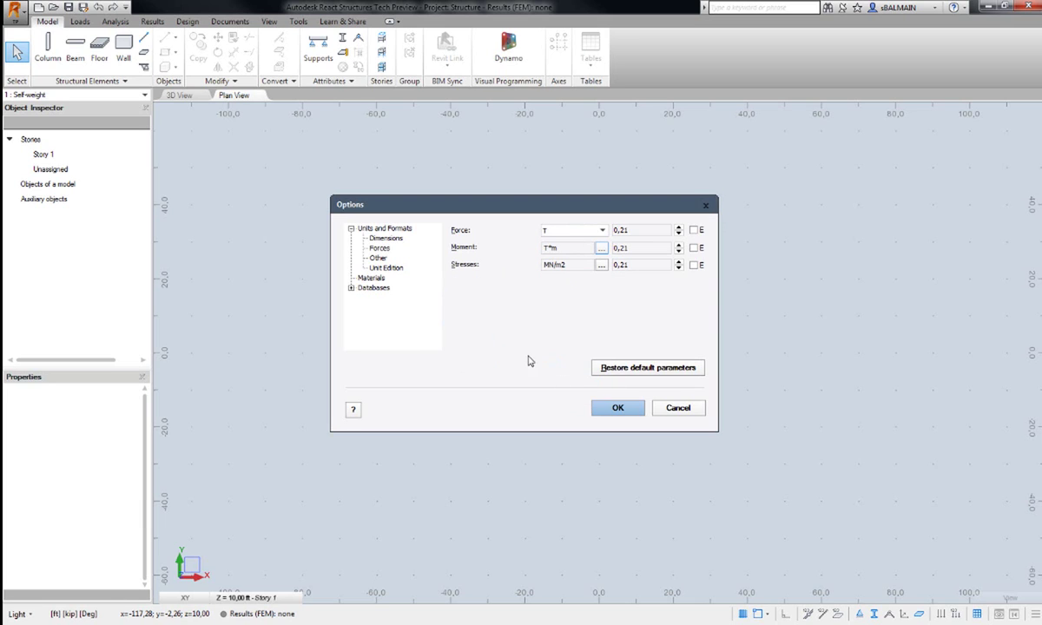
Check the remaining unit settings and set the default materials to Eurocode
click(378, 259)
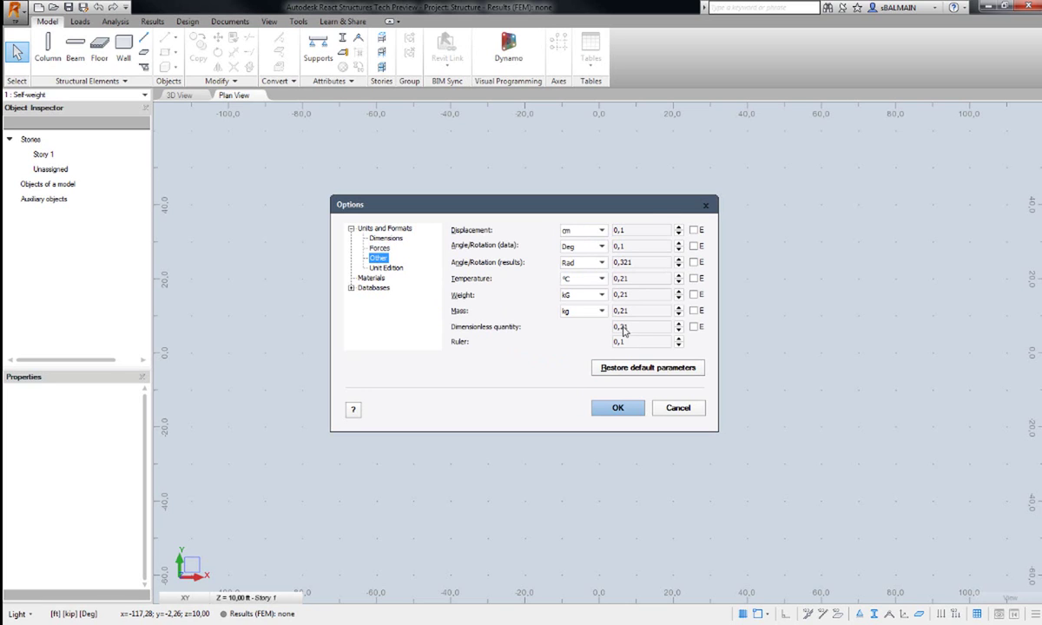
click(385, 268)
click(373, 281)
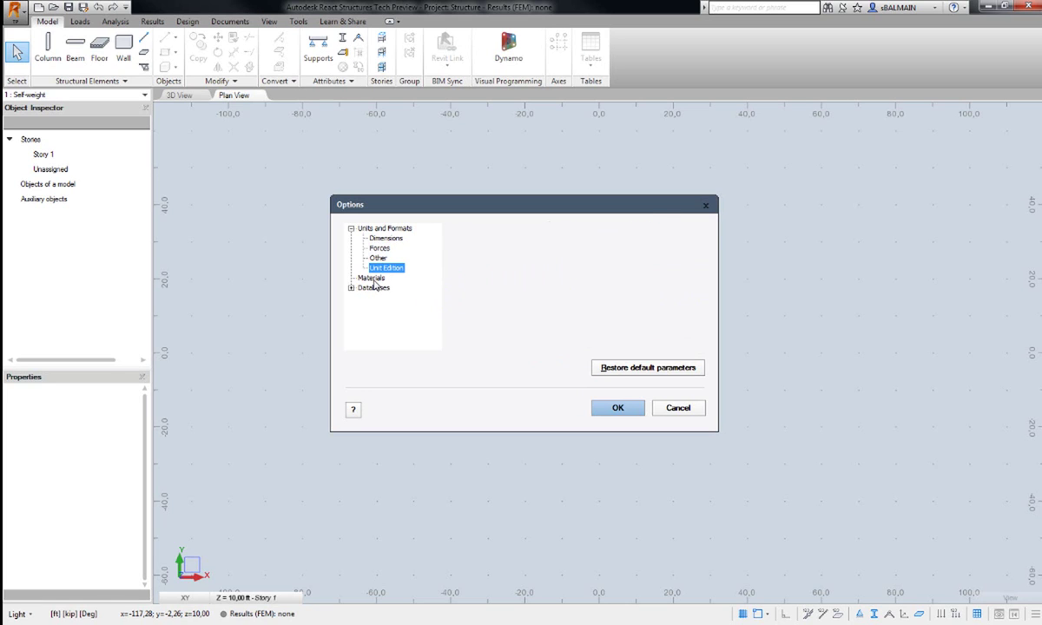
click(510, 252)
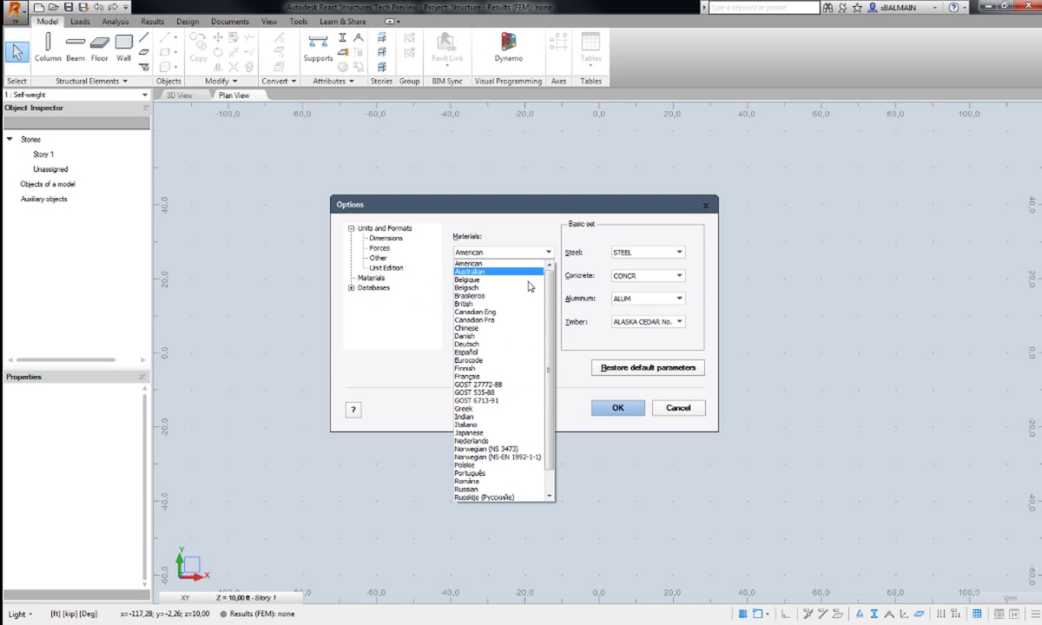
click(510, 360)
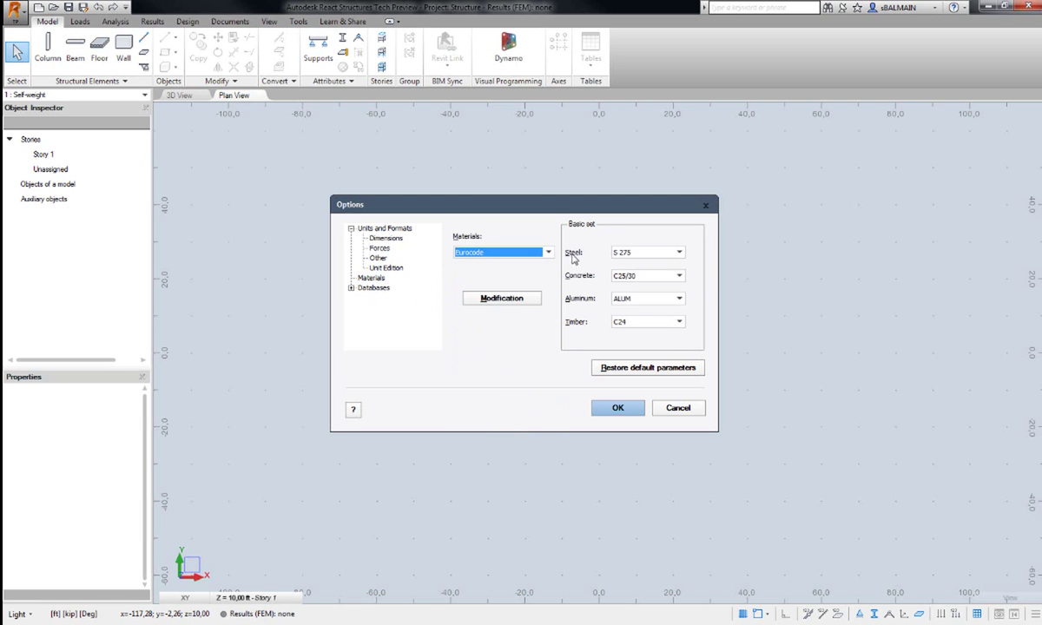
click(649, 276)
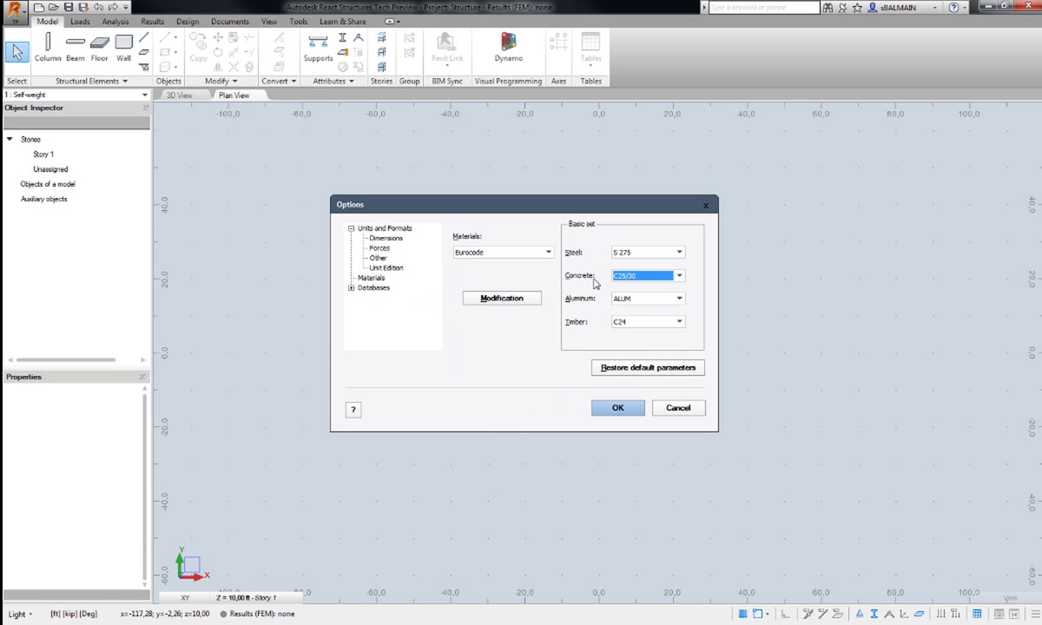
Add the ARCLR (ArcelorMittal) section database to the browse order and apply the options
click(375, 287)
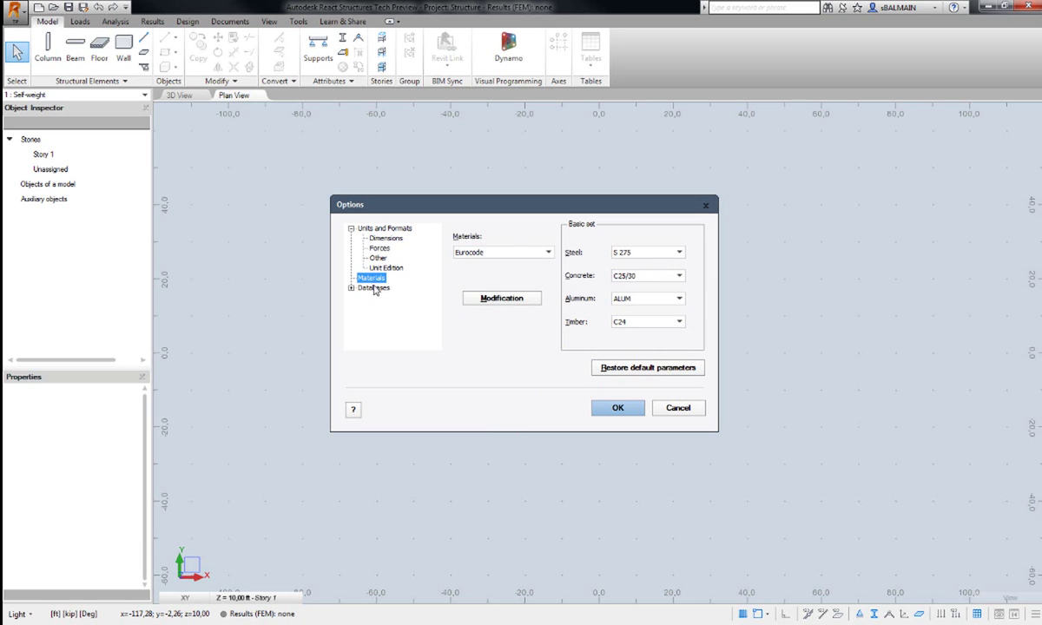
click(351, 289)
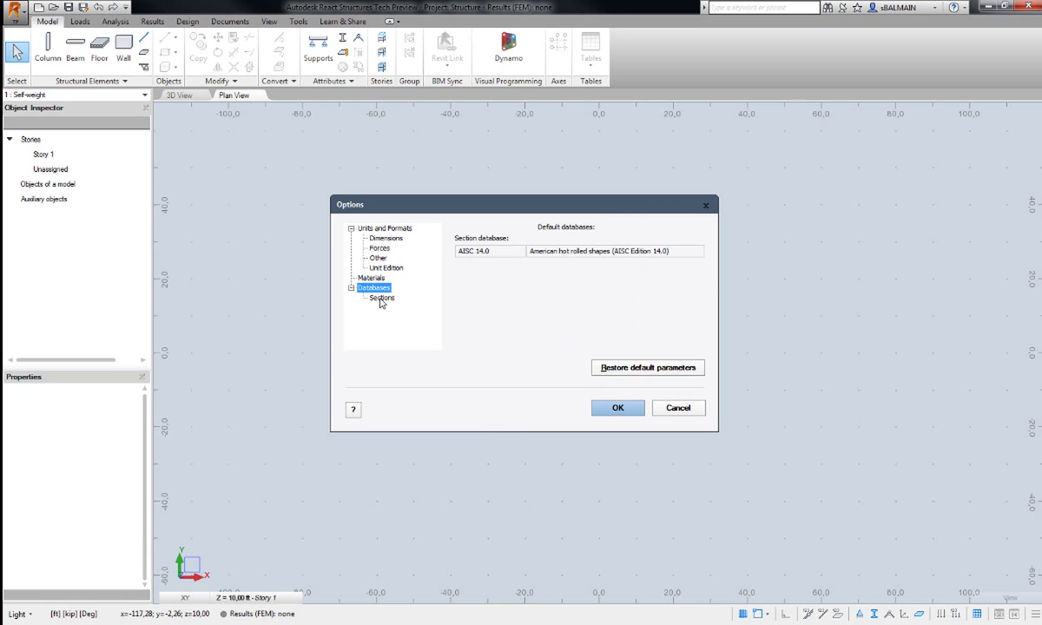
click(381, 298)
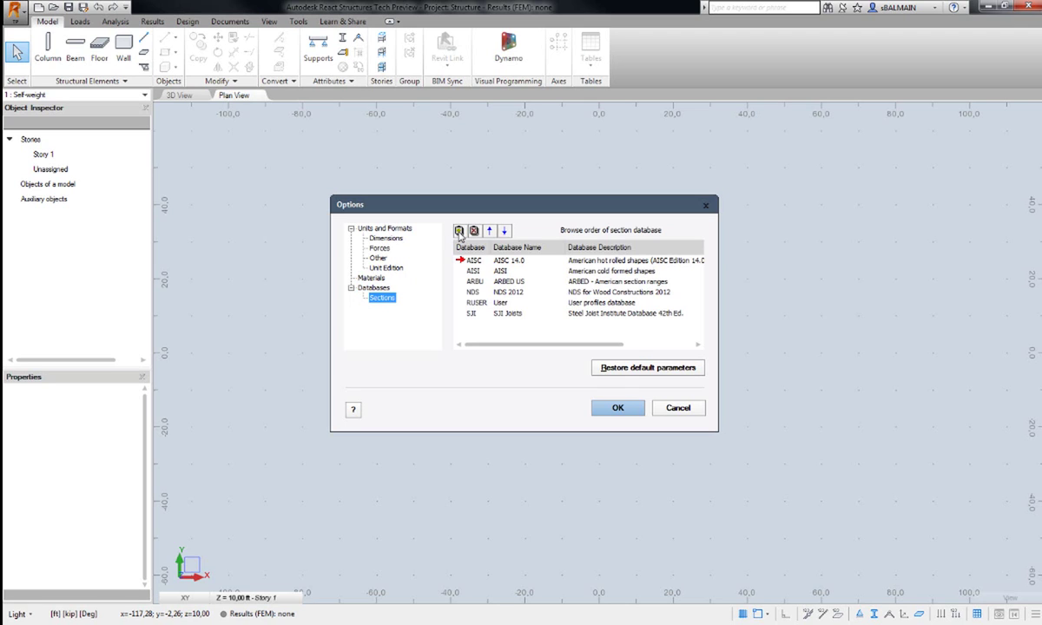
click(460, 232)
click(546, 290)
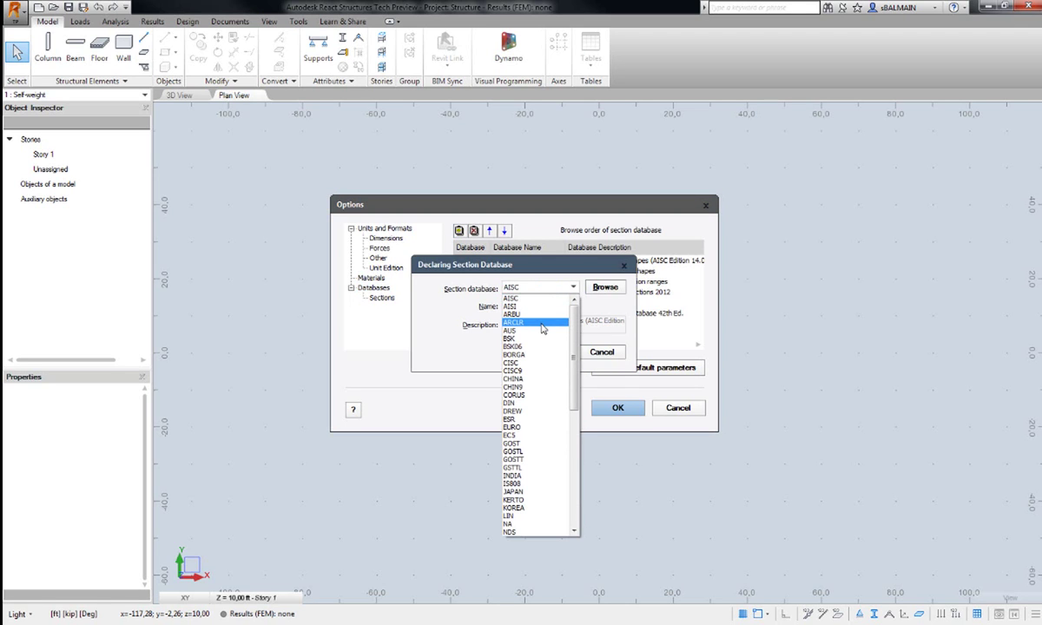
click(541, 323)
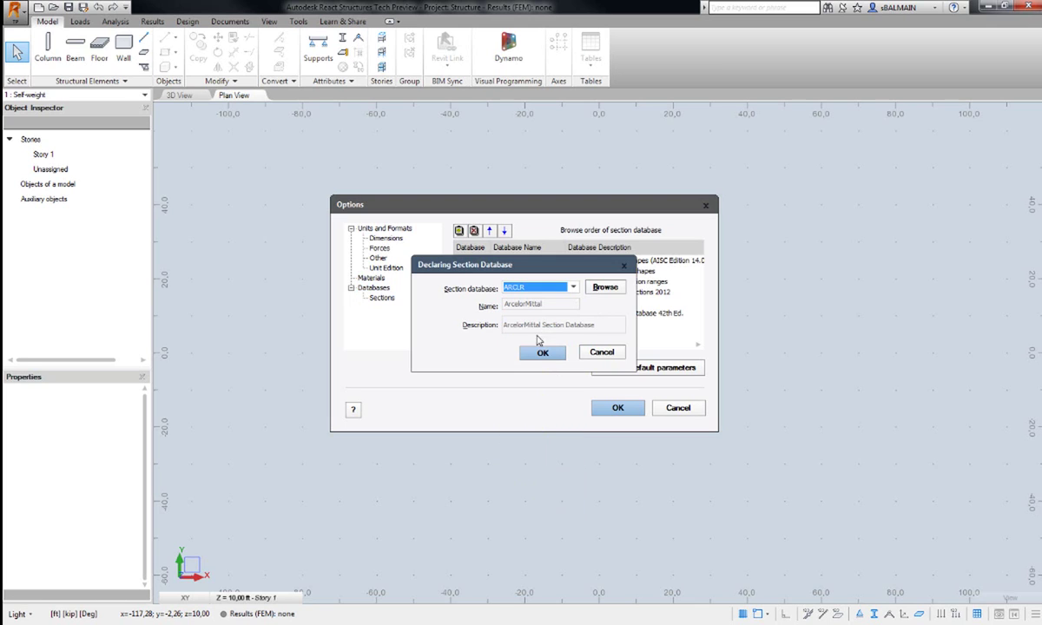
click(541, 355)
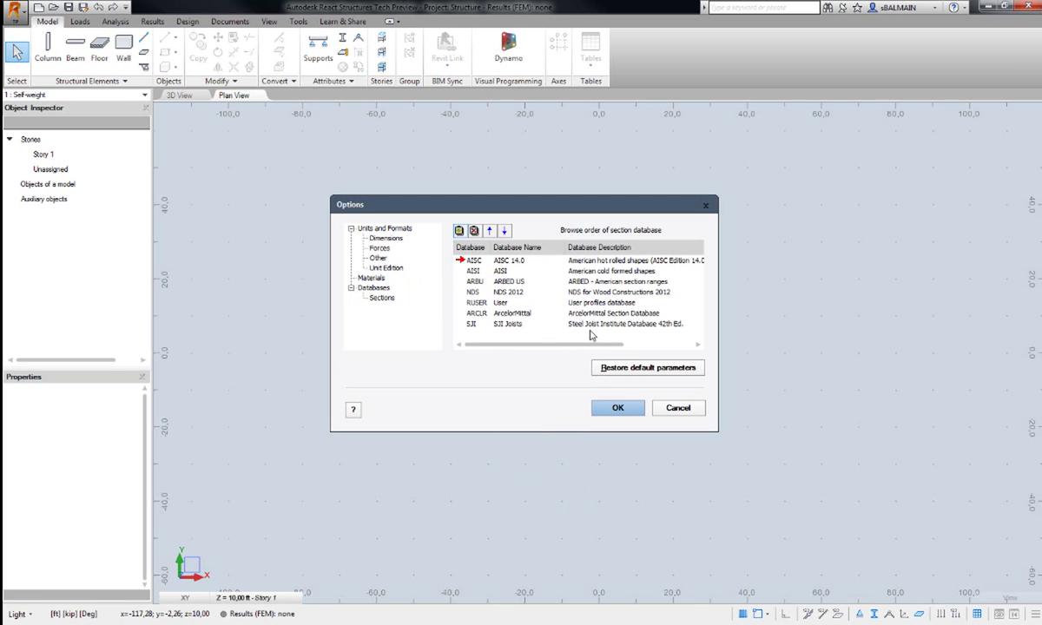
click(621, 410)
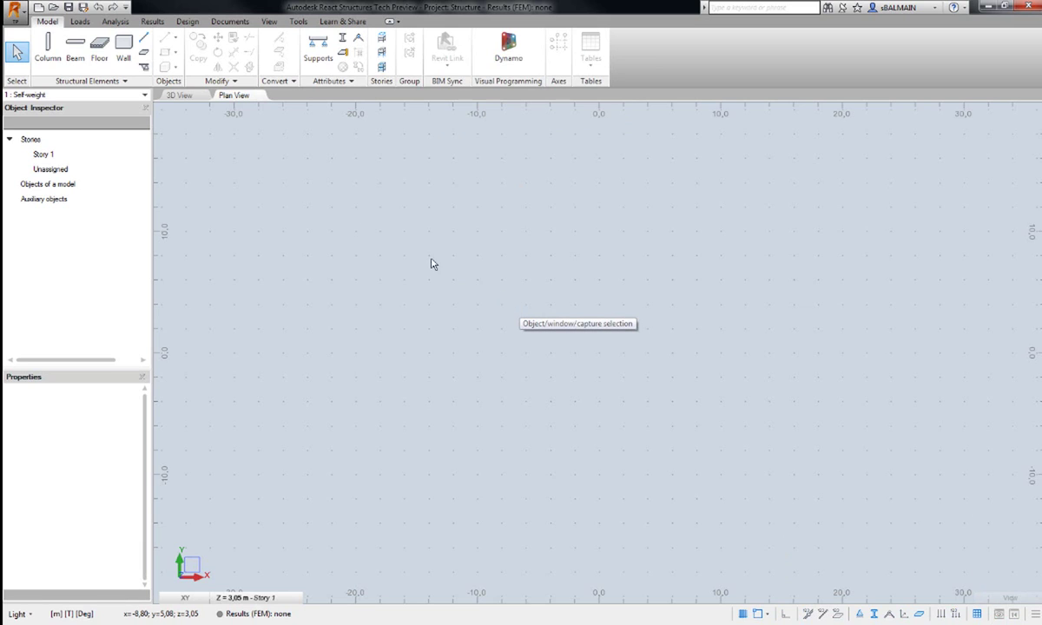
Start the Wall command and define a constant homogeneous thickness of 18 cm labelled BA18 in material C25/30
click(123, 49)
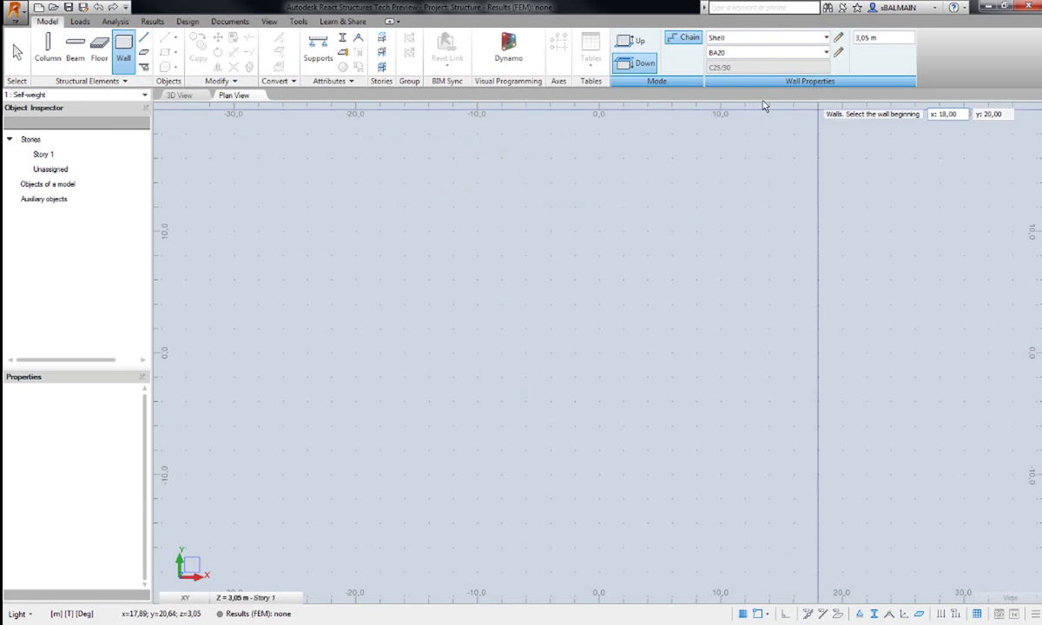
click(838, 53)
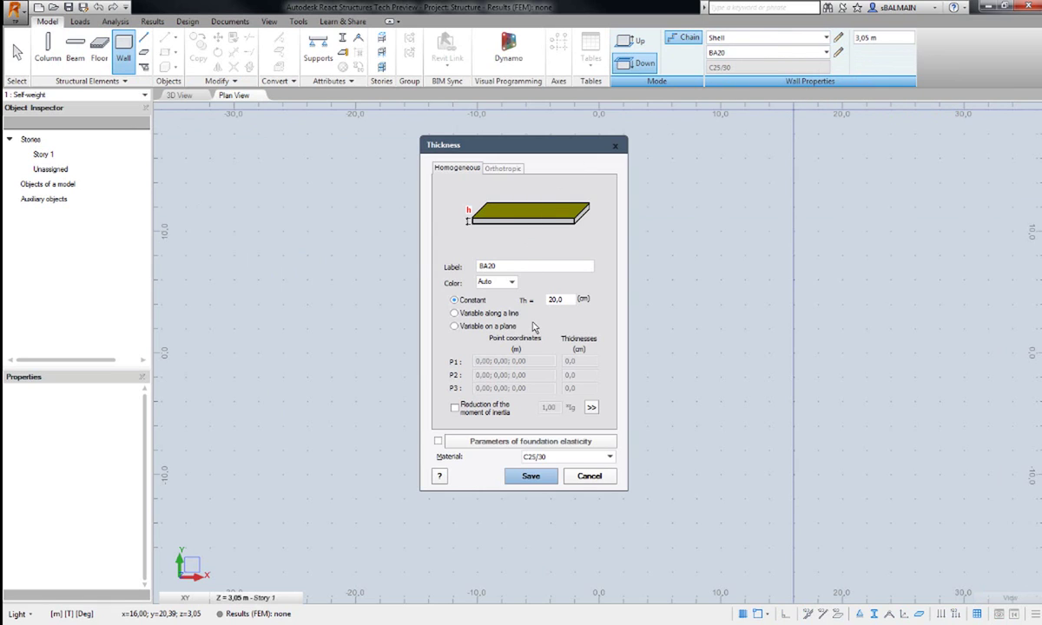
double_click(568, 301)
double_click(489, 267)
text(BA18)
click(609, 459)
click(610, 460)
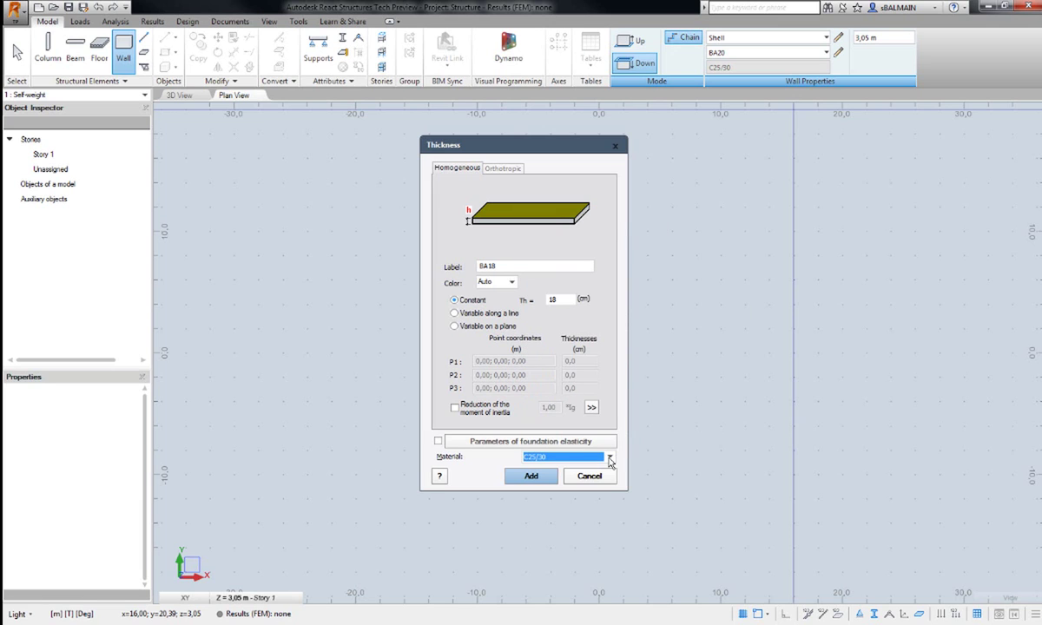
Examine the orthotropic thickness types, going from double-sided unidirectional ribs through to user-defined
click(505, 168)
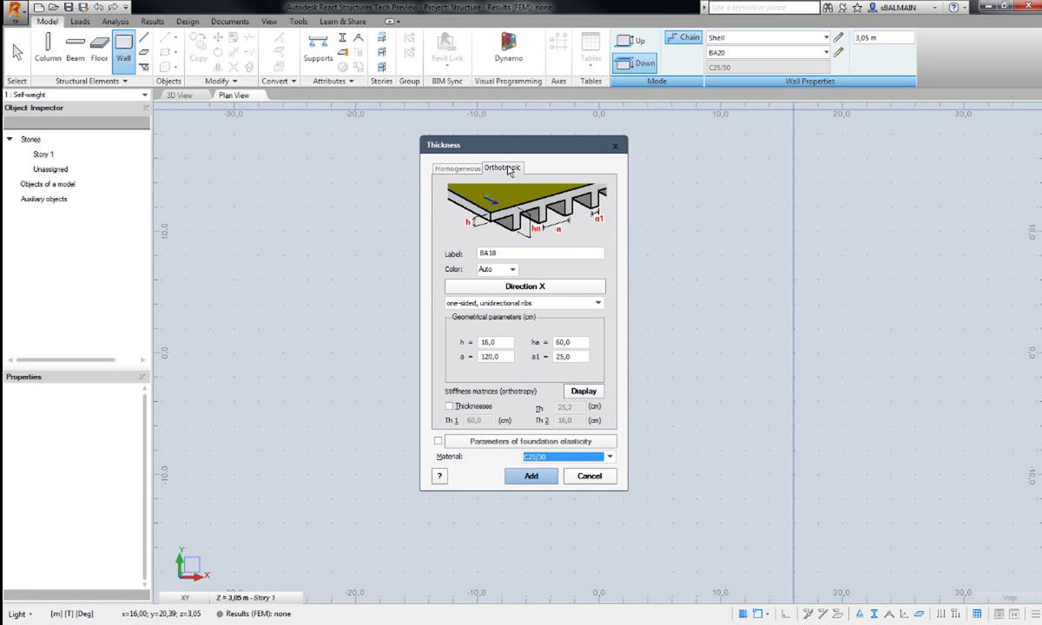
click(547, 303)
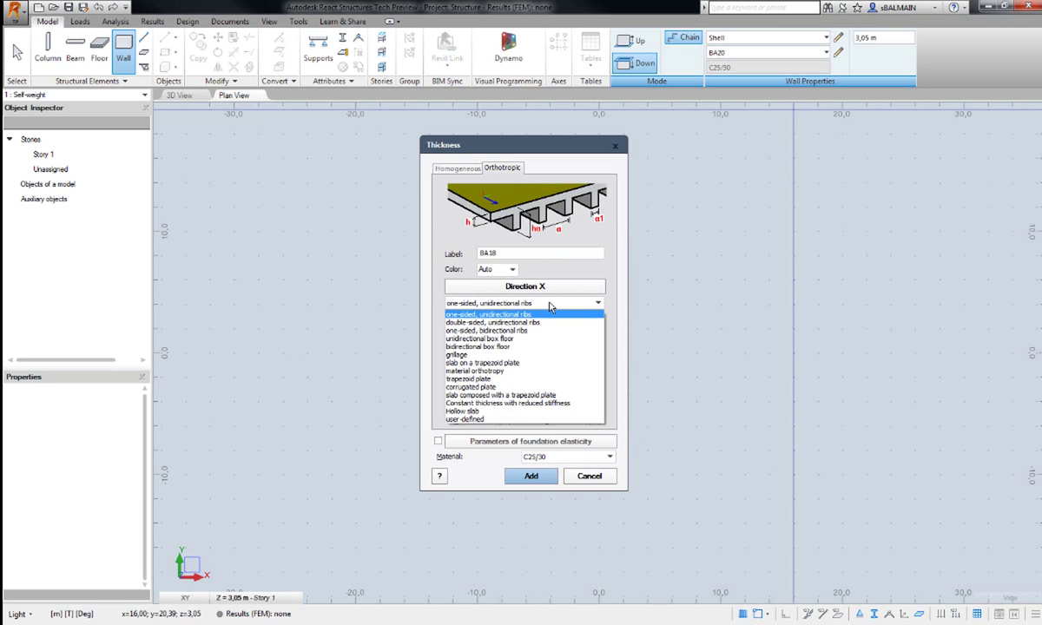
click(547, 323)
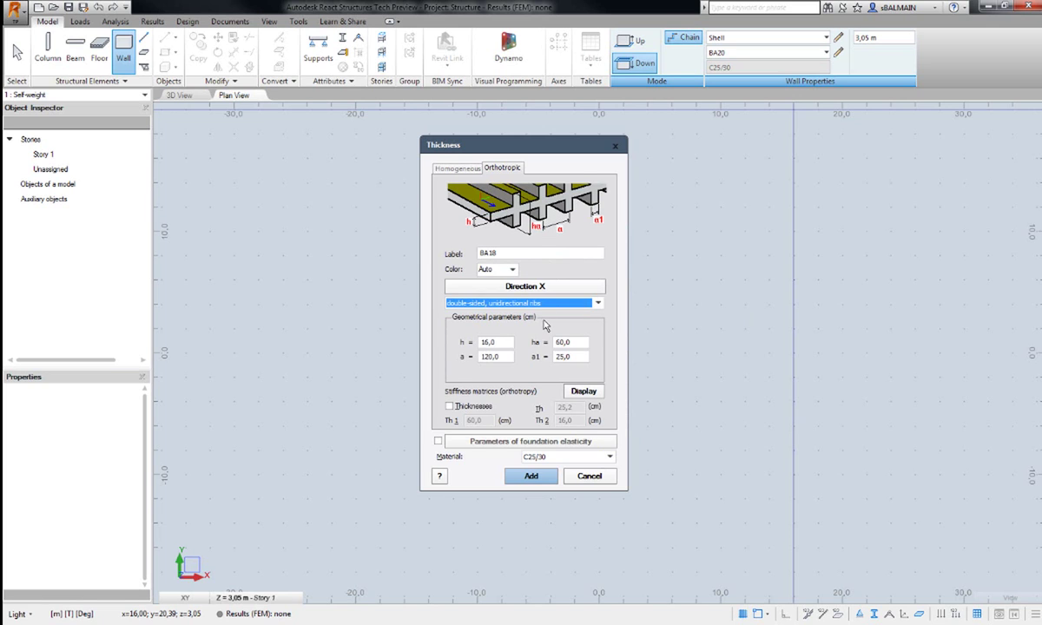
key(Down)
key(Down)
key(Down)
key(Down)
key(Down)
key(Down)
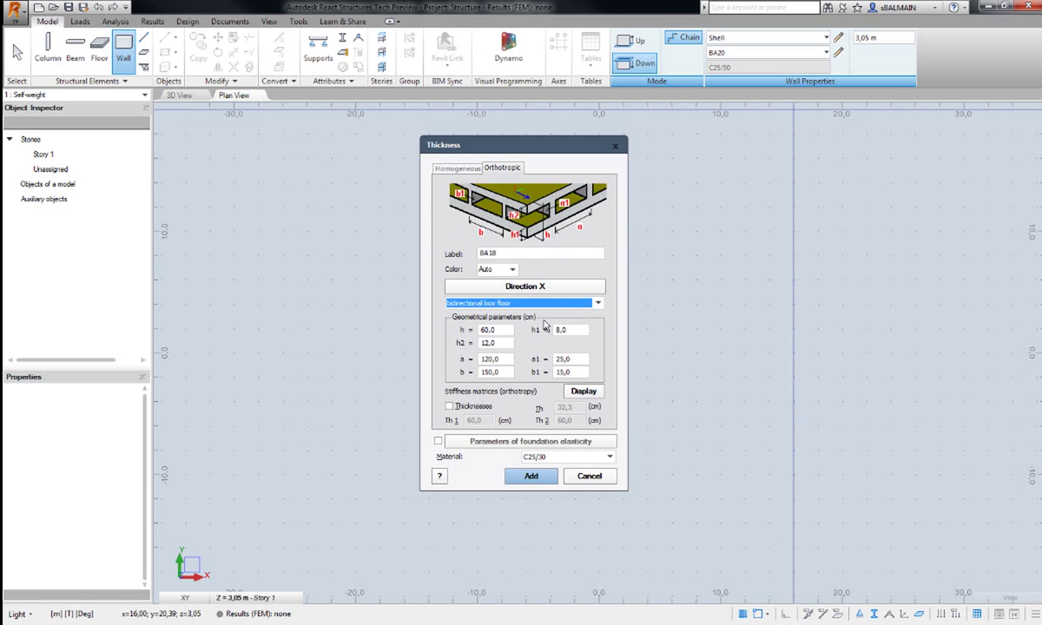
key(Down)
key(Down)
key(Down)
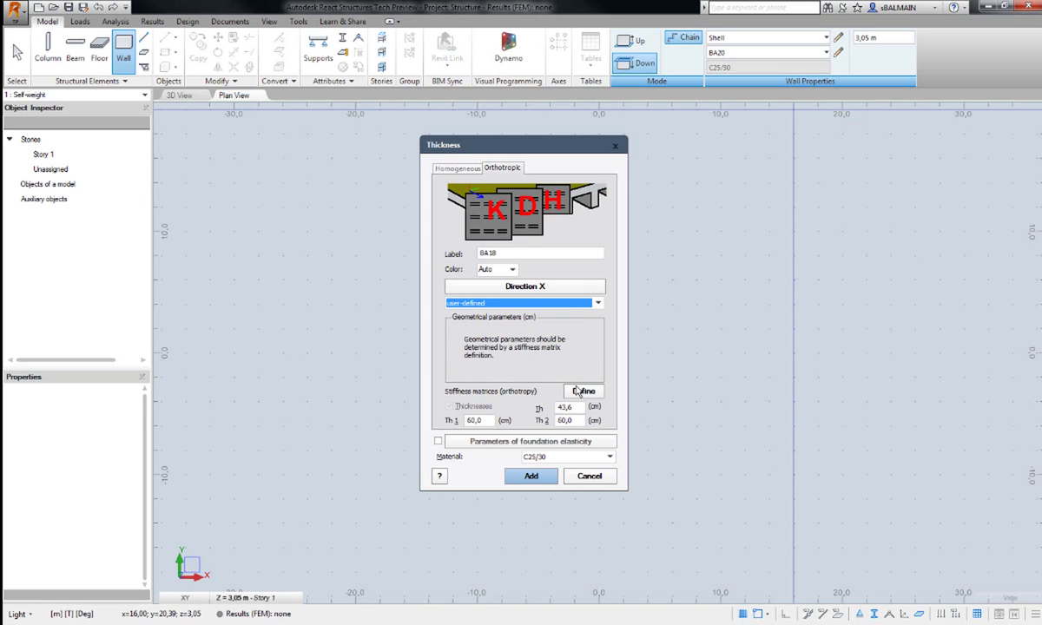
Inspect the stiffness matrices of the user-defined orthotropic type, and reset the type to one-sided, unidirectional ribs
click(582, 389)
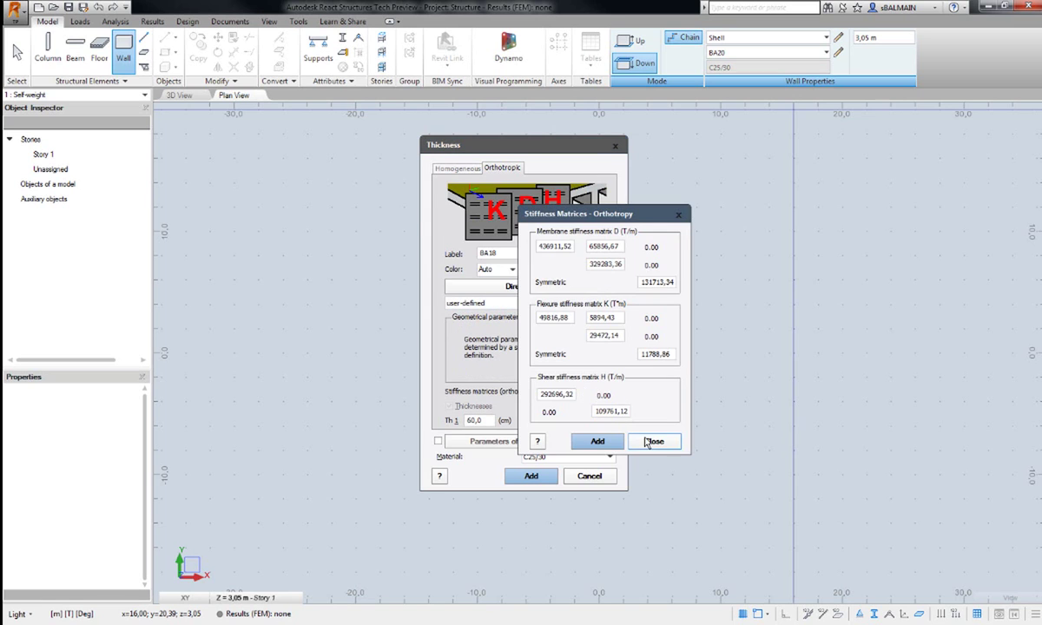
click(608, 415)
click(544, 303)
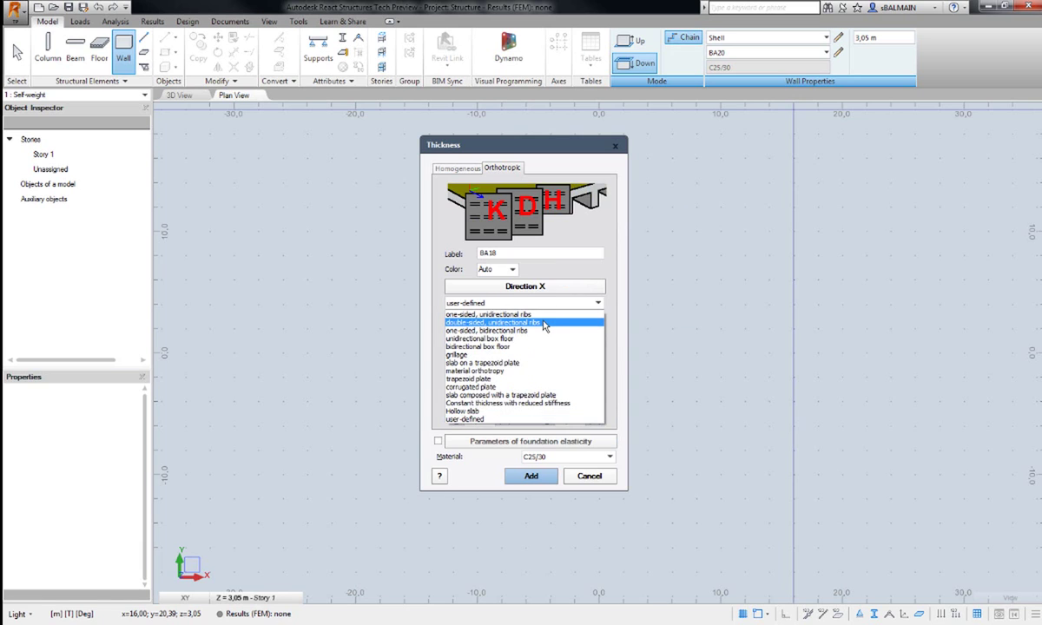
click(529, 315)
Add the homogeneous BA18 thickness for the wall and look over the list of available wall thicknesses
click(463, 168)
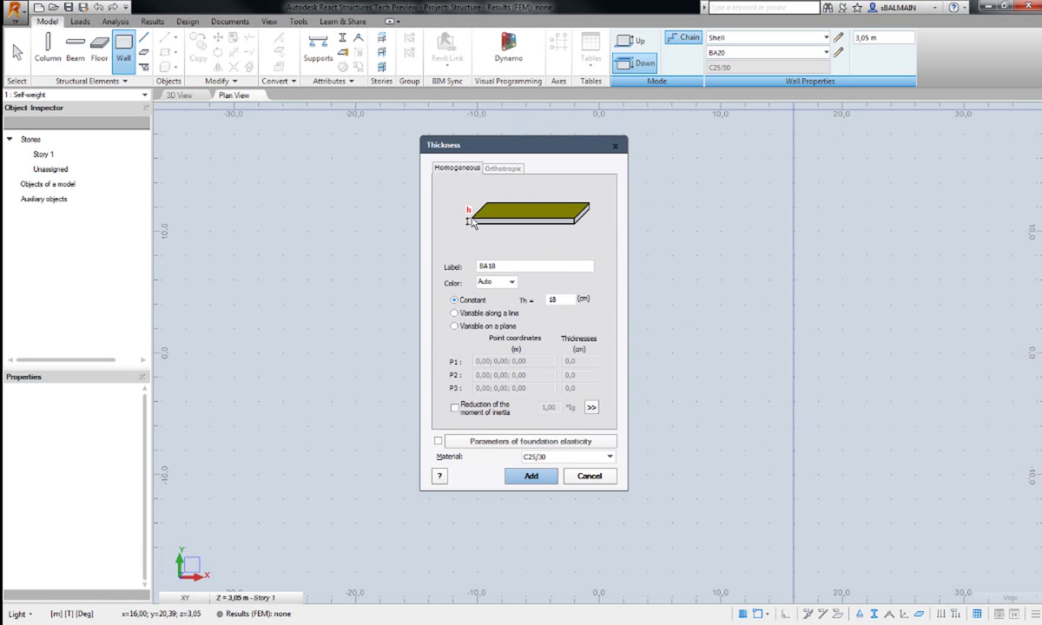
click(531, 480)
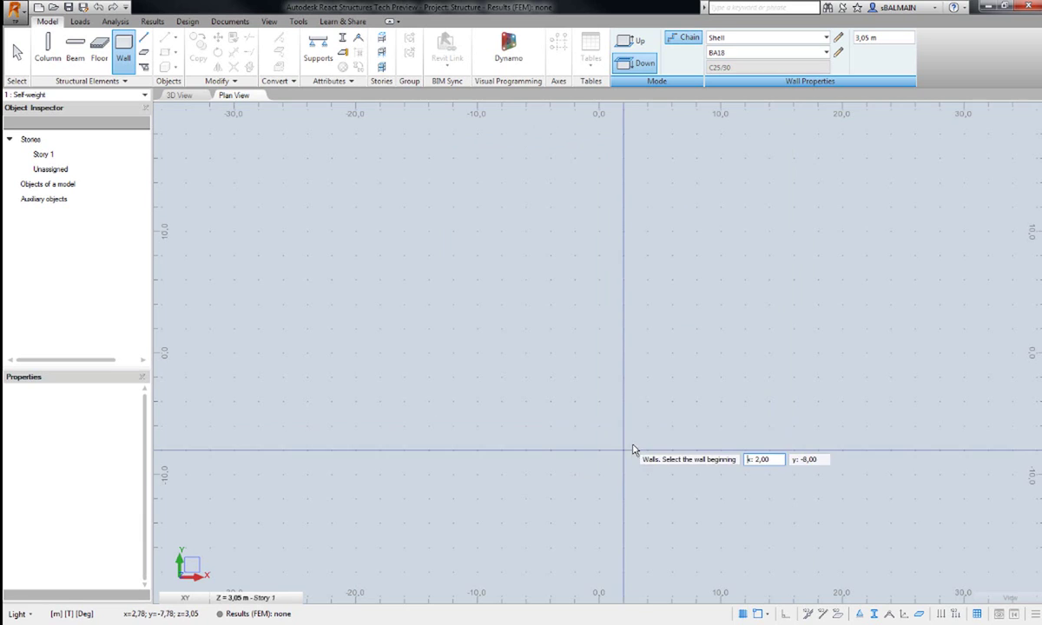
click(826, 52)
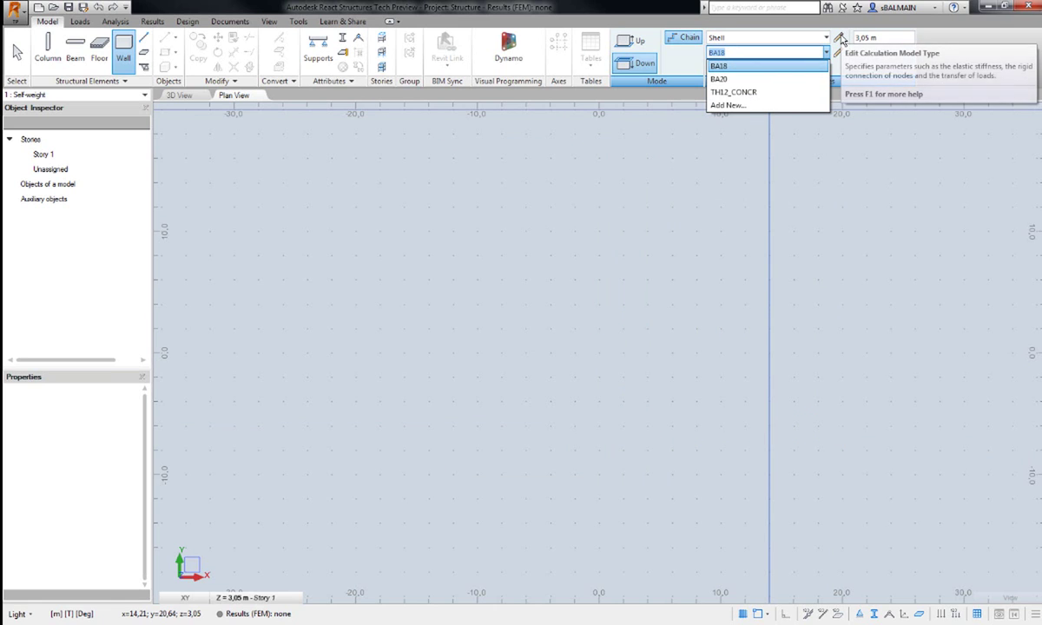
Review the wall's Shell panel calculation model, including its finite element type, and leave it without saving
click(839, 38)
click(839, 38)
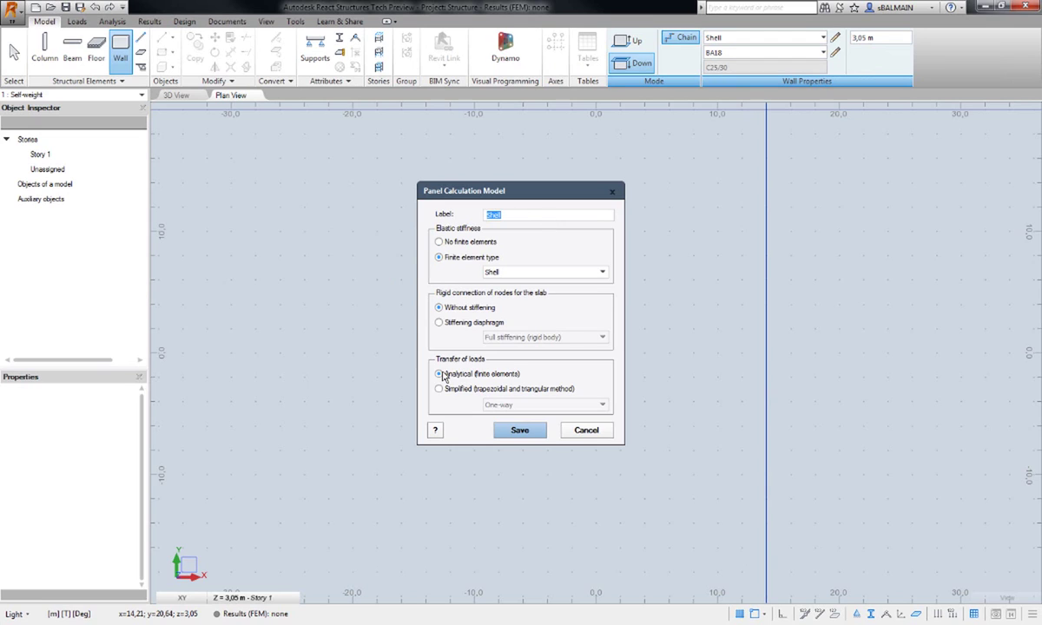
click(521, 273)
click(510, 282)
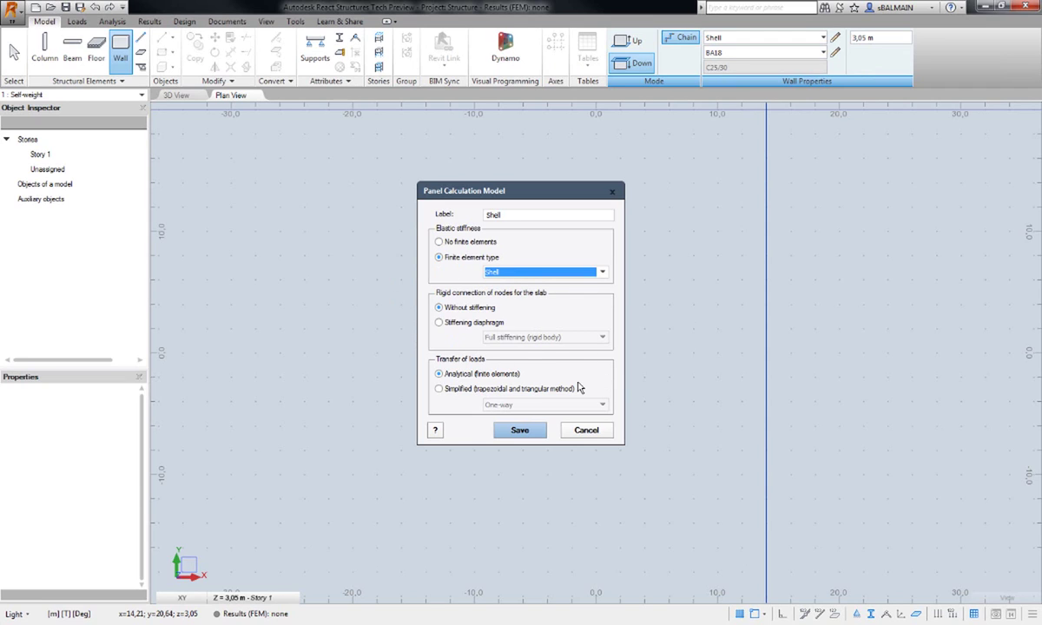
click(586, 431)
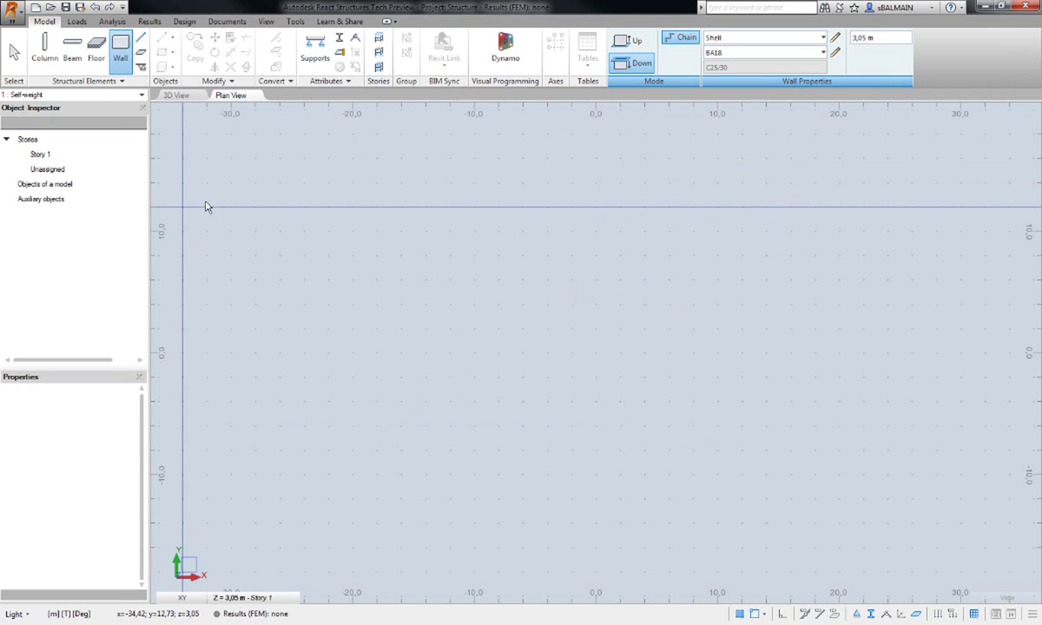
Draw a wall from (-22, 0) to (-22, 10), and a separate wall from (-22, 16) to (-4, 16)
click(319, 360)
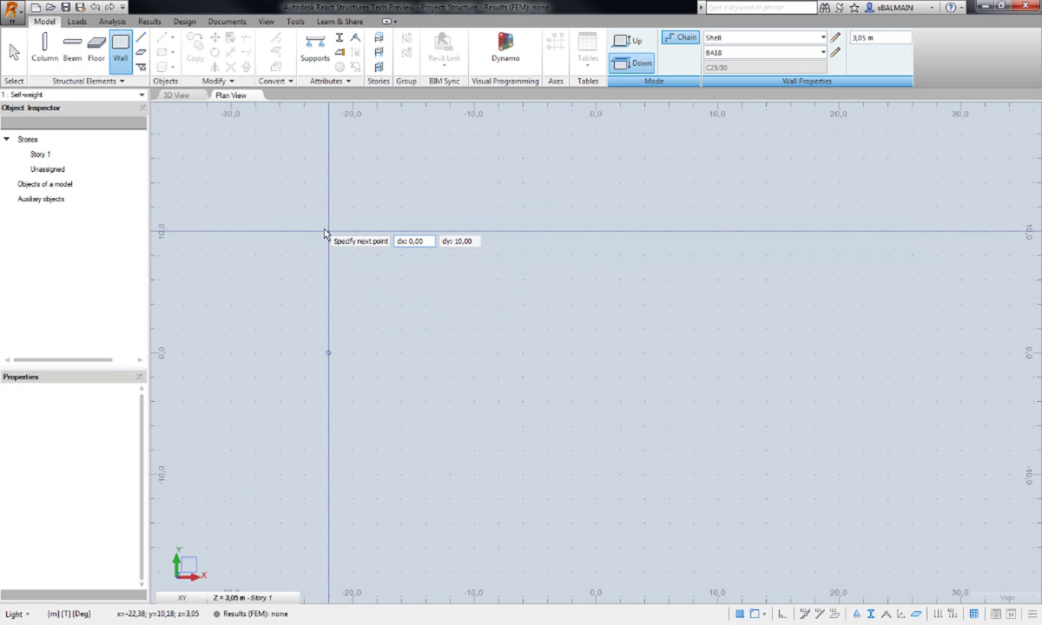
click(326, 233)
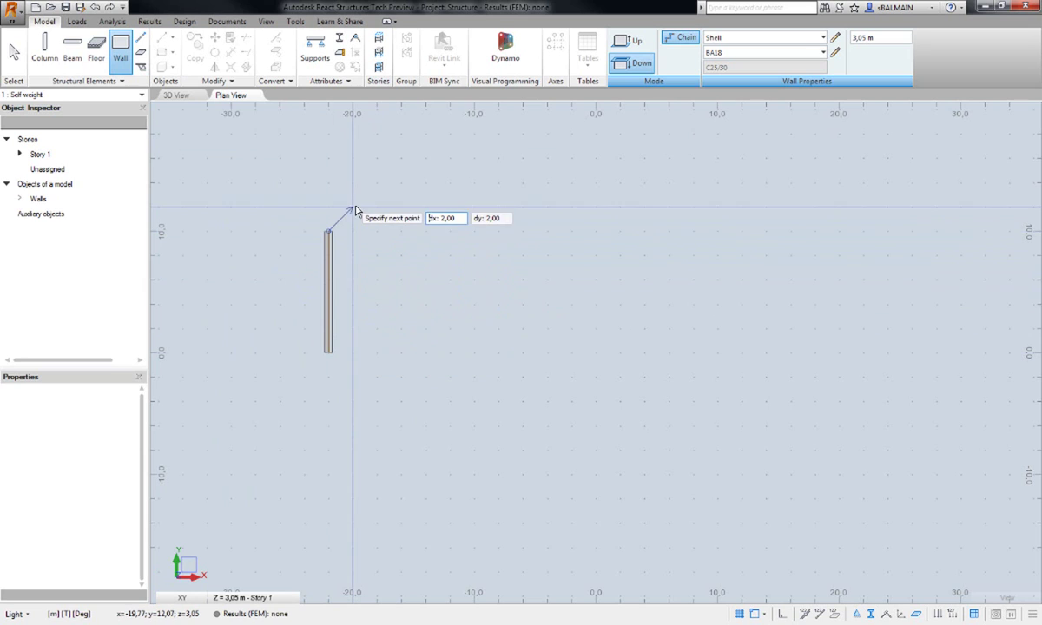
key(Escape)
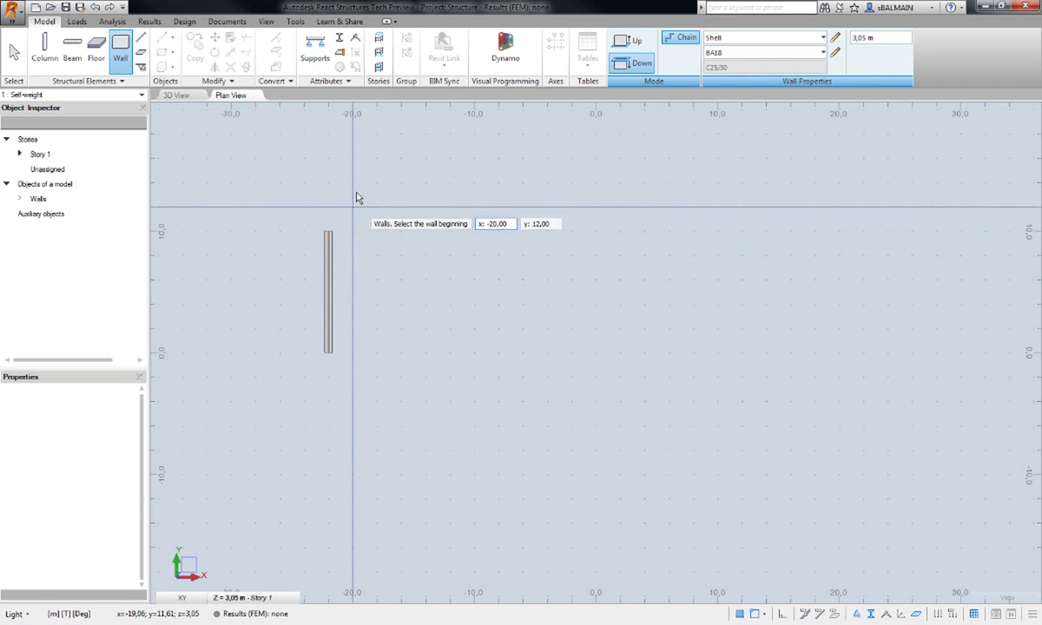
click(328, 158)
click(547, 158)
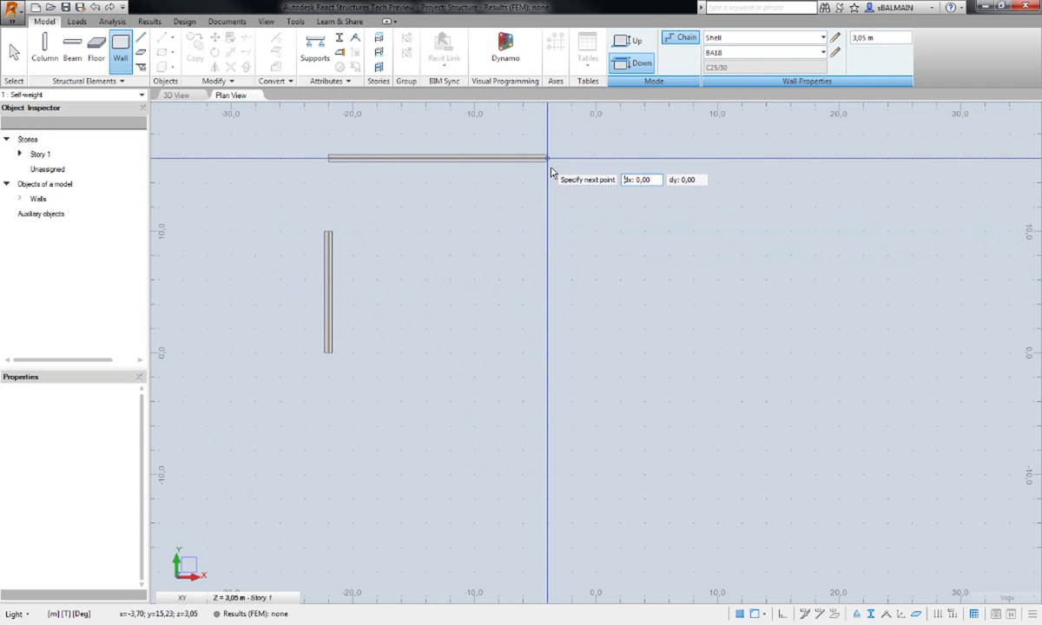
key(Escape)
Draw chained walls through (4, 16), (20, 16) and (20, 6), plus a separate wall from (20, 2) to (20, -8)
click(644, 159)
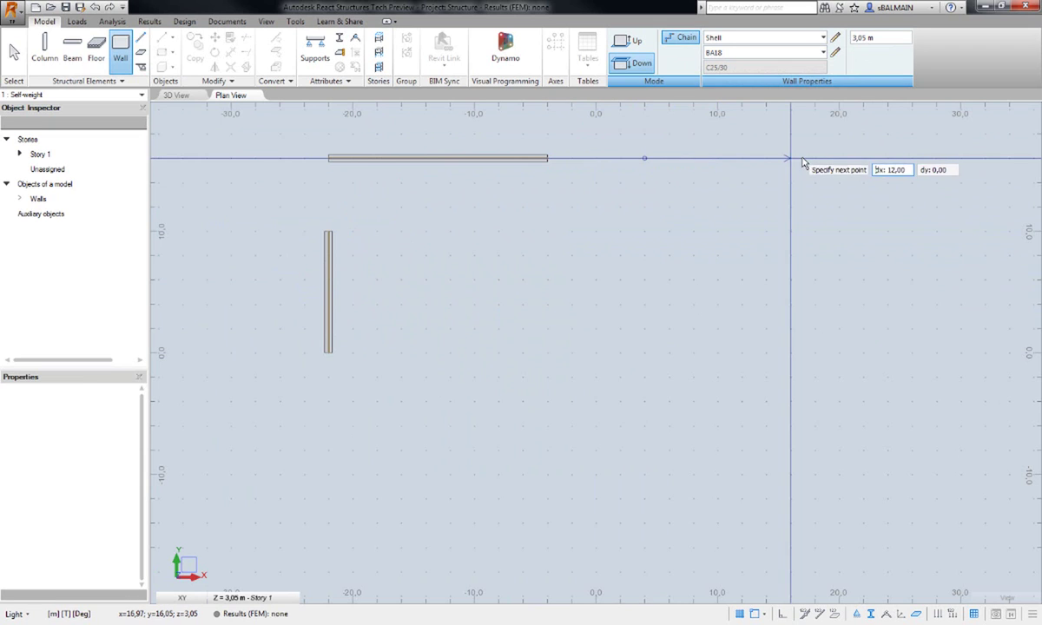
click(839, 158)
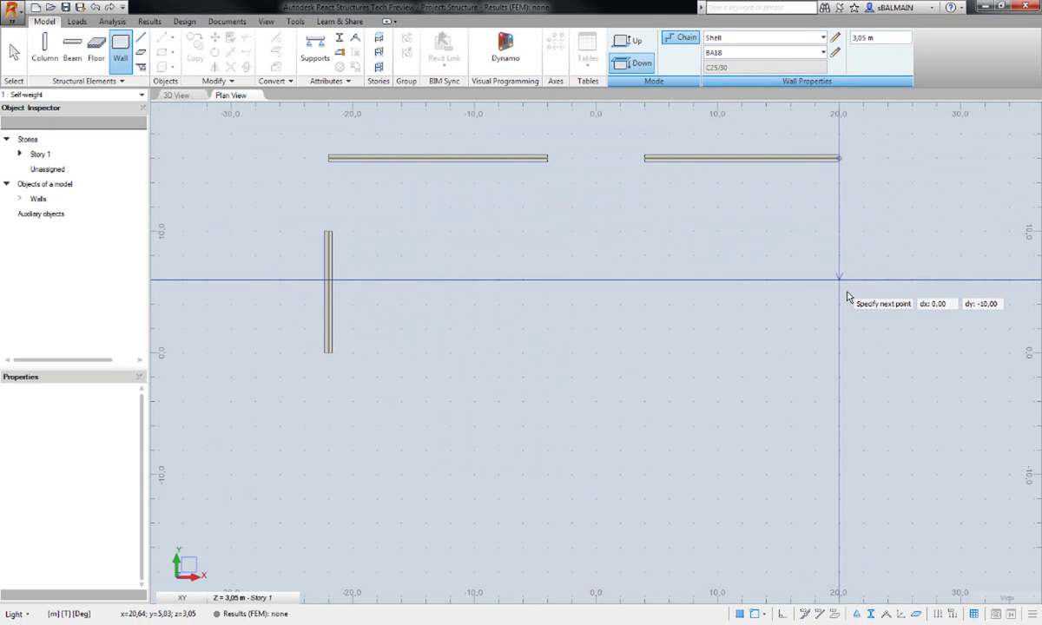
click(840, 280)
key(Escape)
click(839, 329)
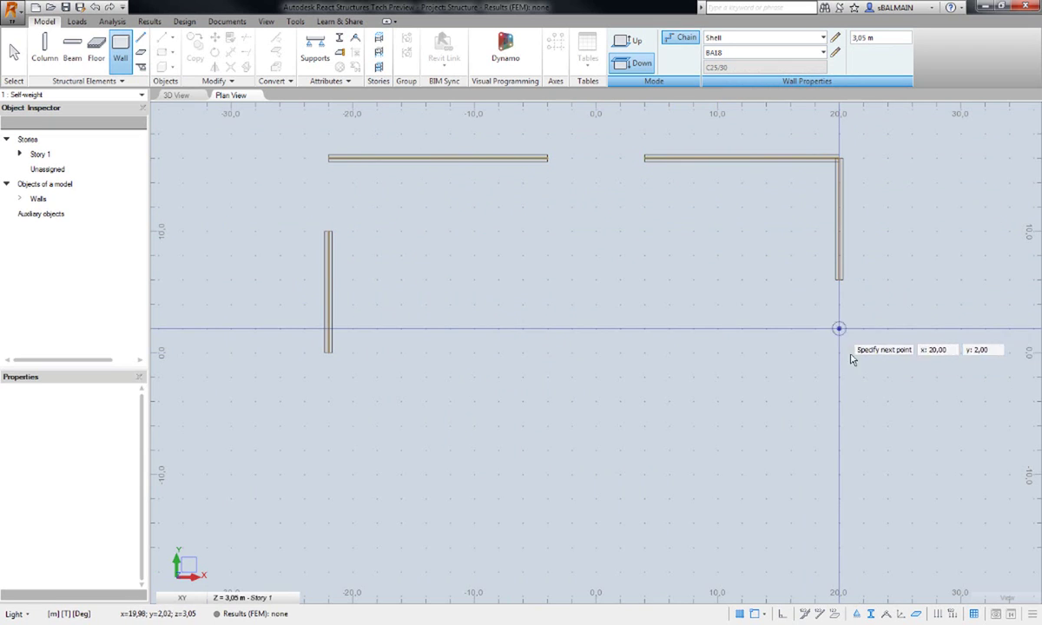
click(840, 451)
key(Escape)
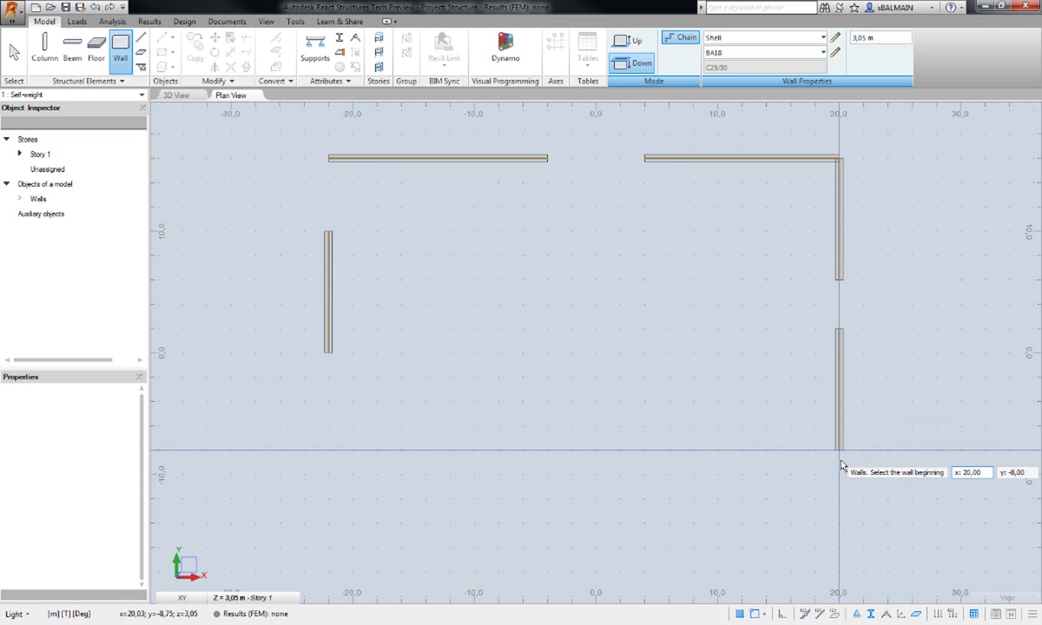
Draw a wall from (20, -14) to (4, -14), and chain a recess from there through (4, -4) and (-8, -4) to (-8, -14)
click(839, 524)
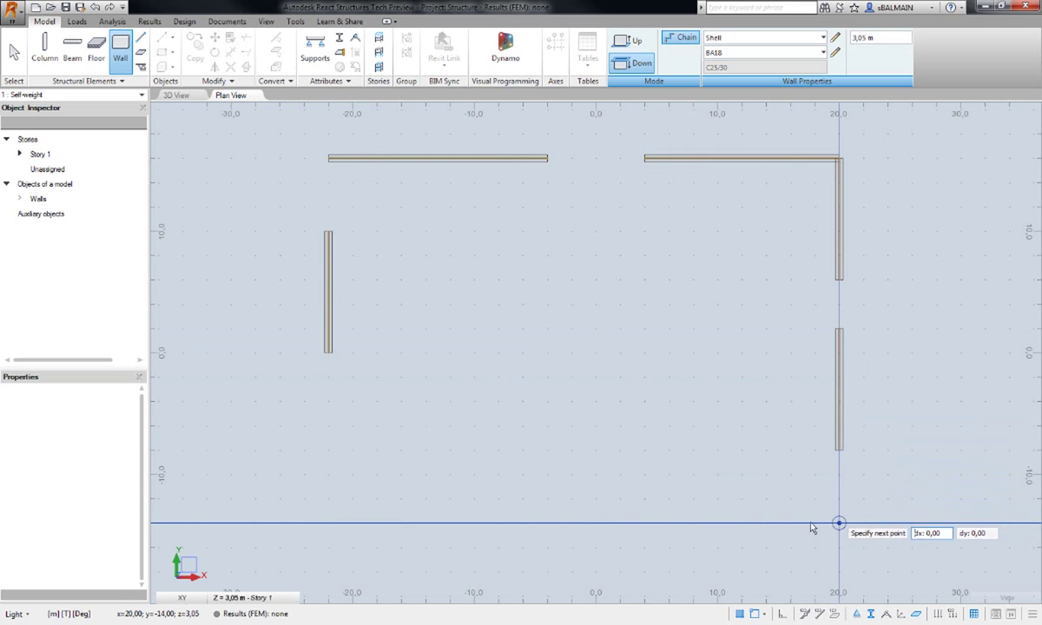
click(645, 525)
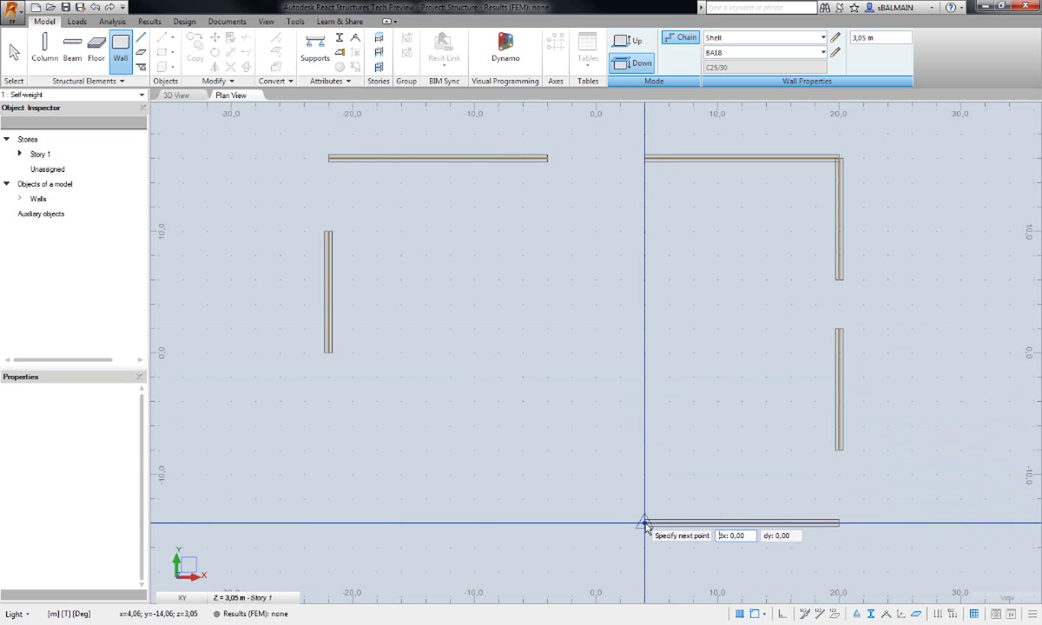
key(Escape)
click(645, 524)
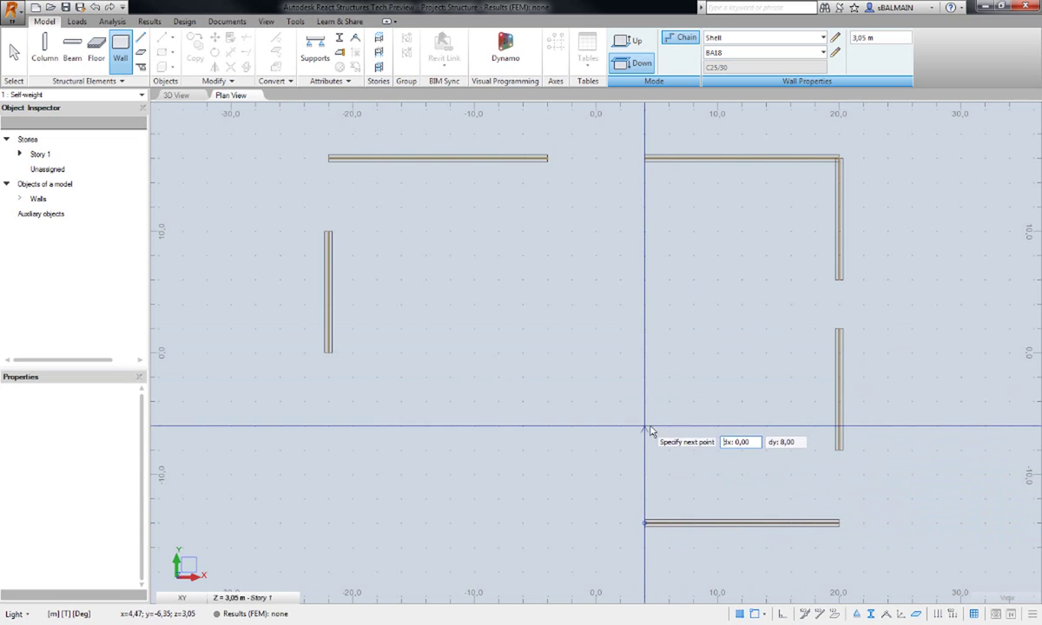
click(644, 401)
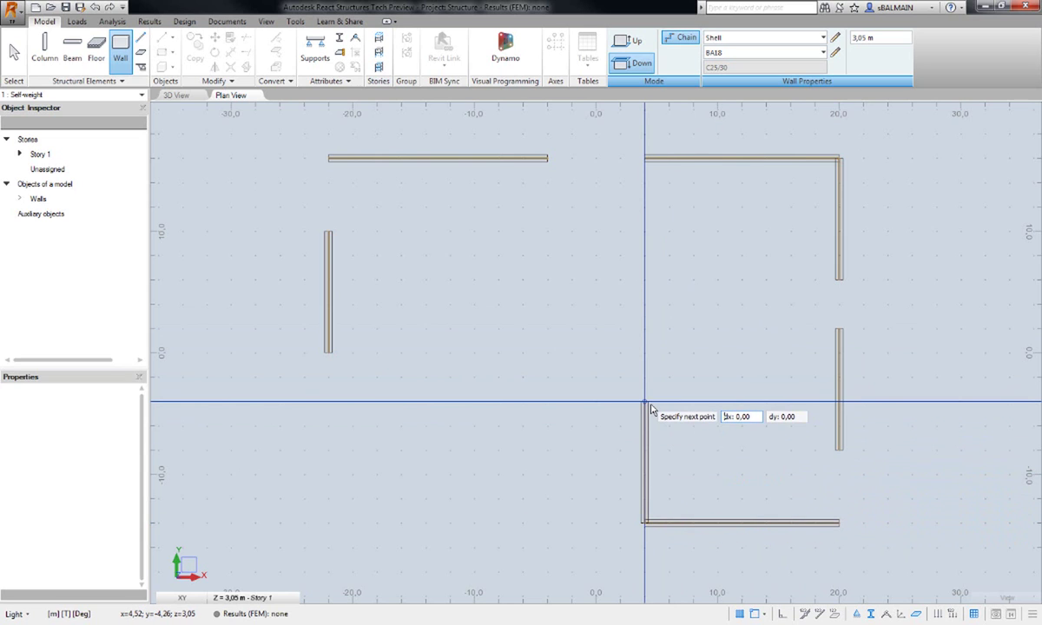
click(498, 403)
click(496, 524)
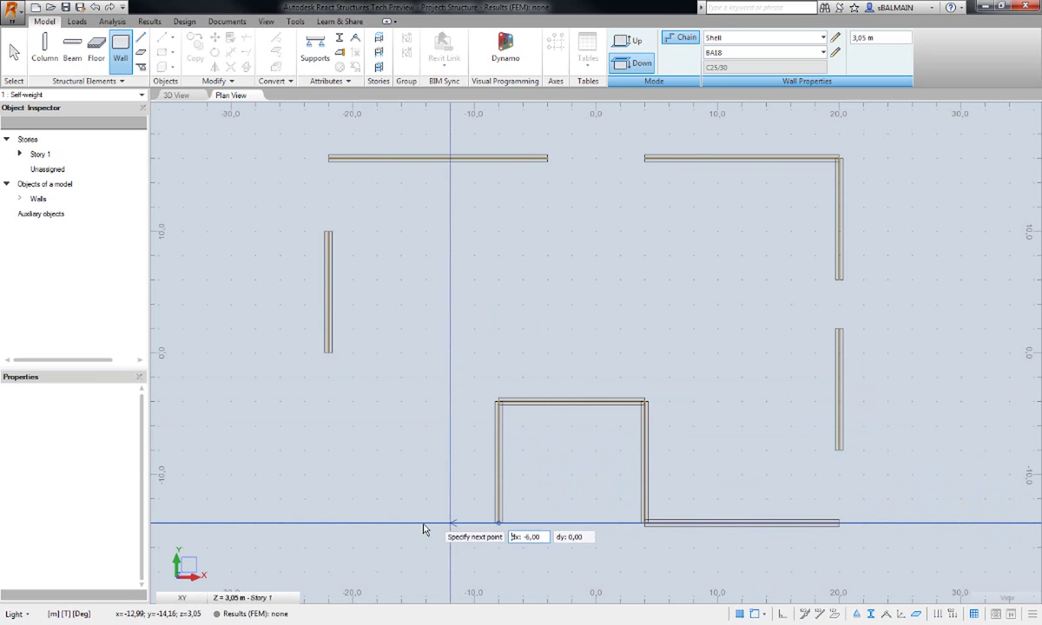
Continue the wall chain from the recess through (-30, -14) and (-30, -6) to (-22, -6), and finish wall drawing
click(230, 522)
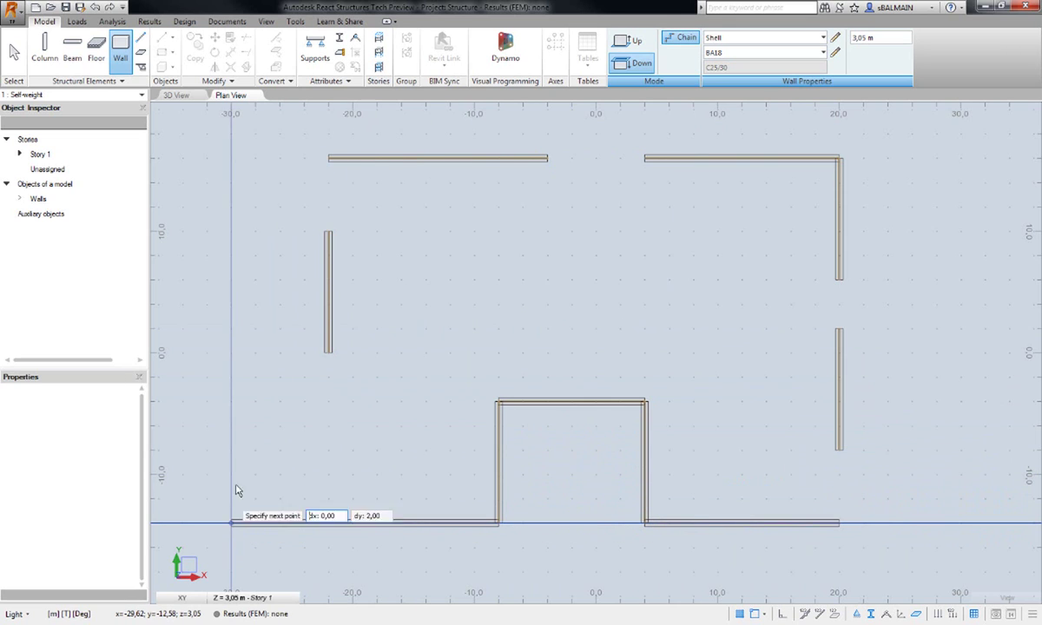
click(230, 426)
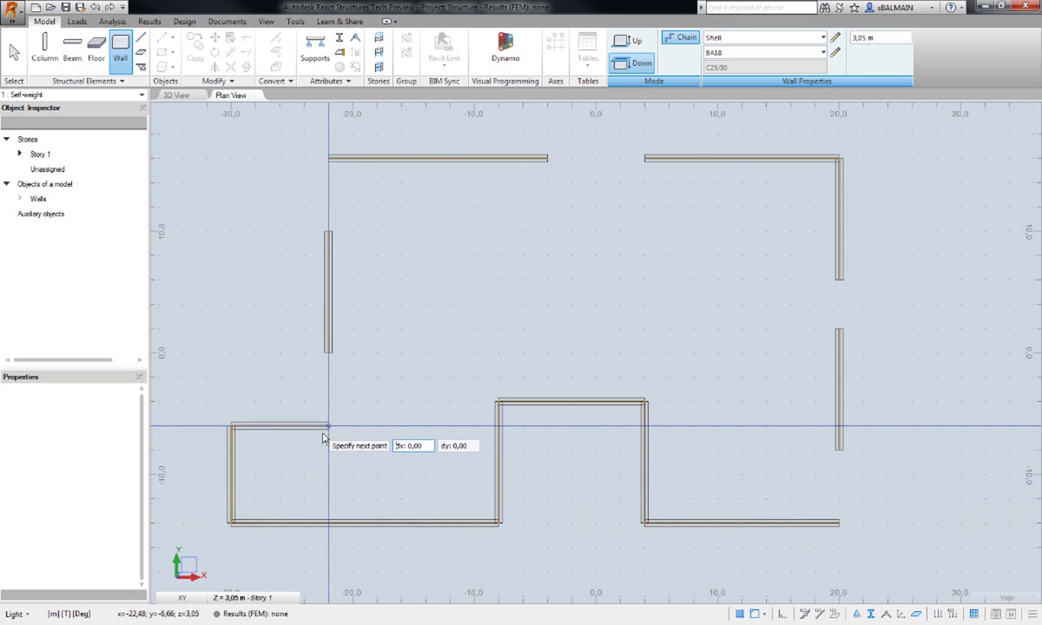
click(328, 425)
key(Escape)
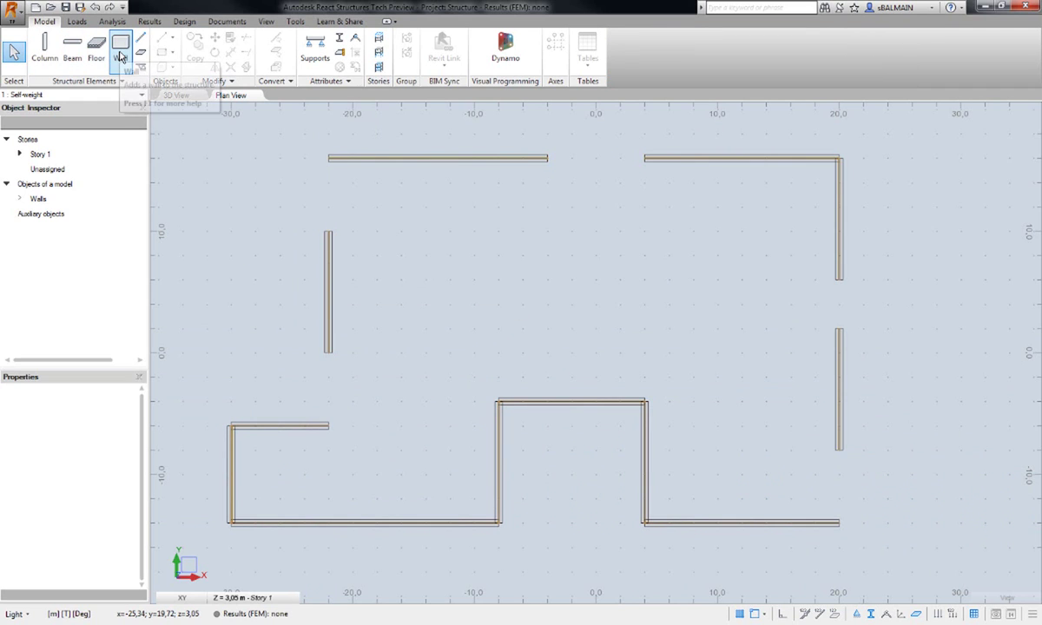
Start defining a beam and set its type to Steel
click(71, 50)
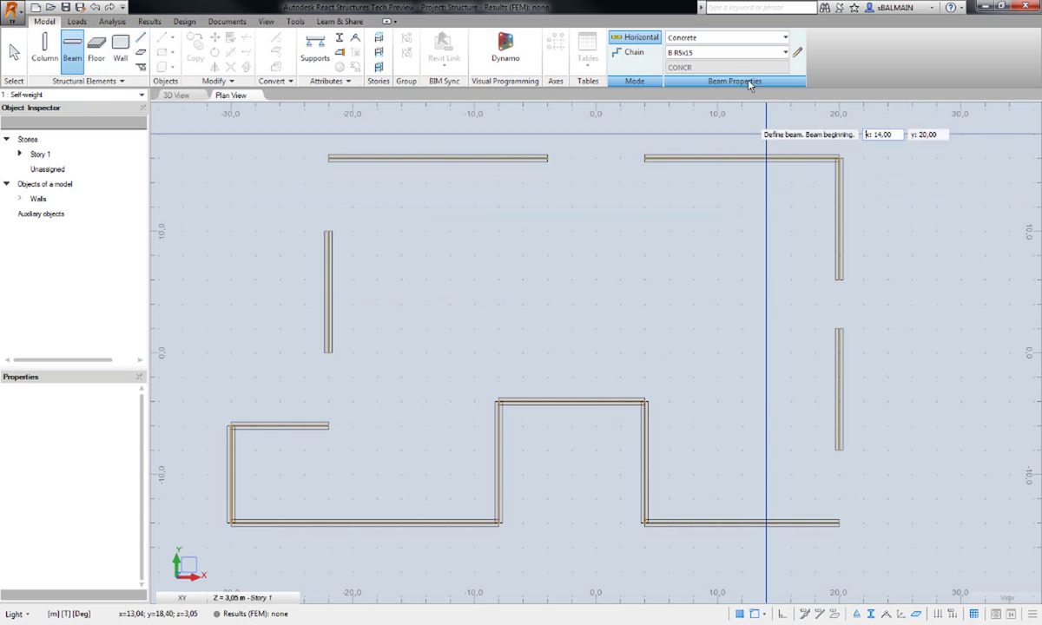
click(786, 37)
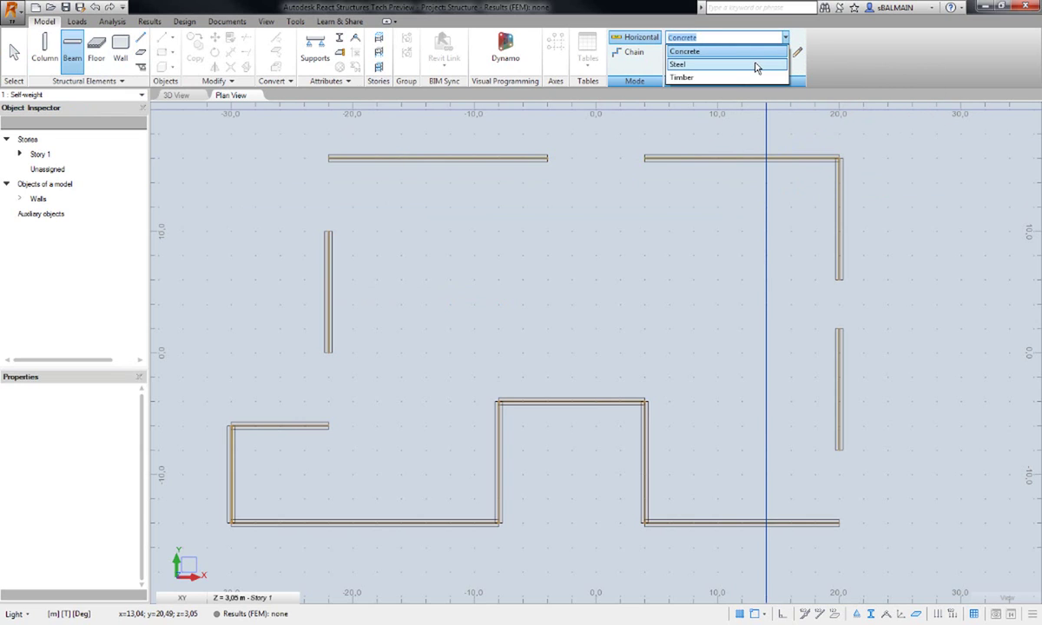
click(756, 66)
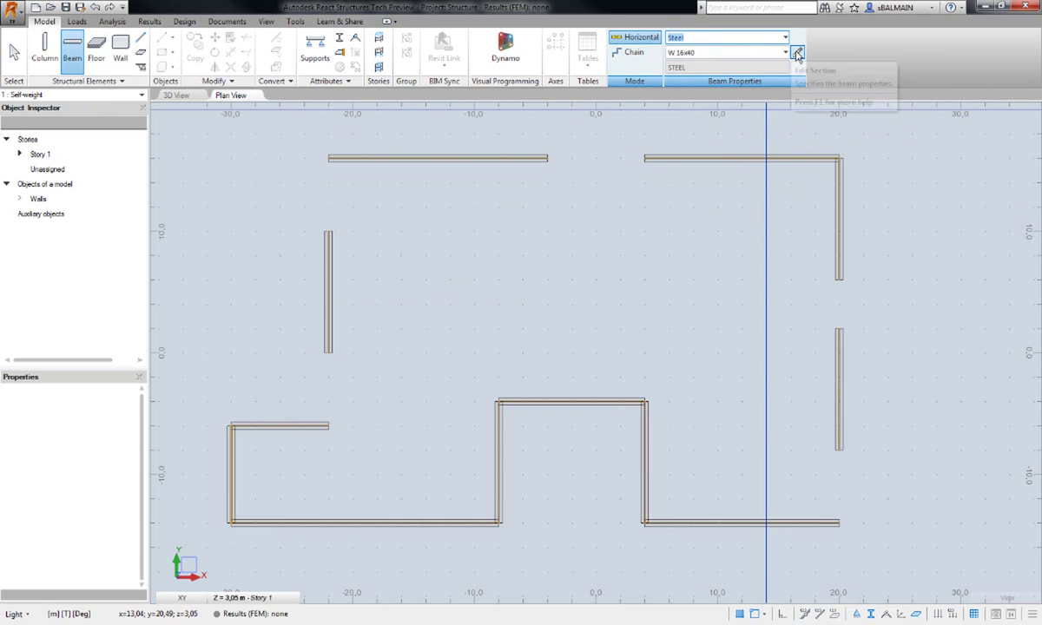
Add the IPE 200 steel section from the ArcelorMittal database's IPE family to the beam sections
click(797, 53)
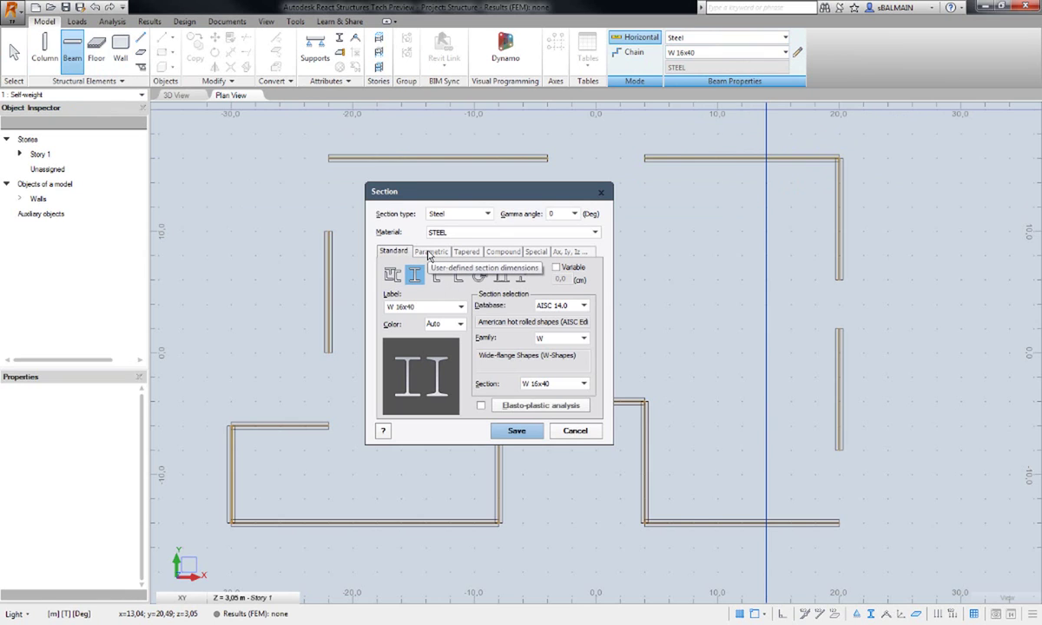
click(550, 306)
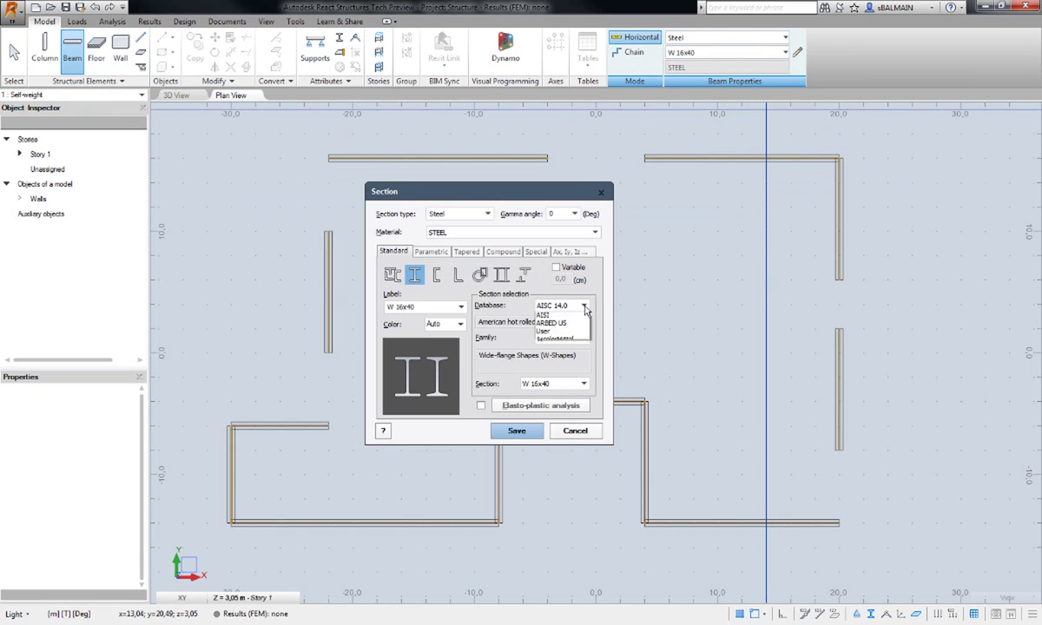
click(560, 349)
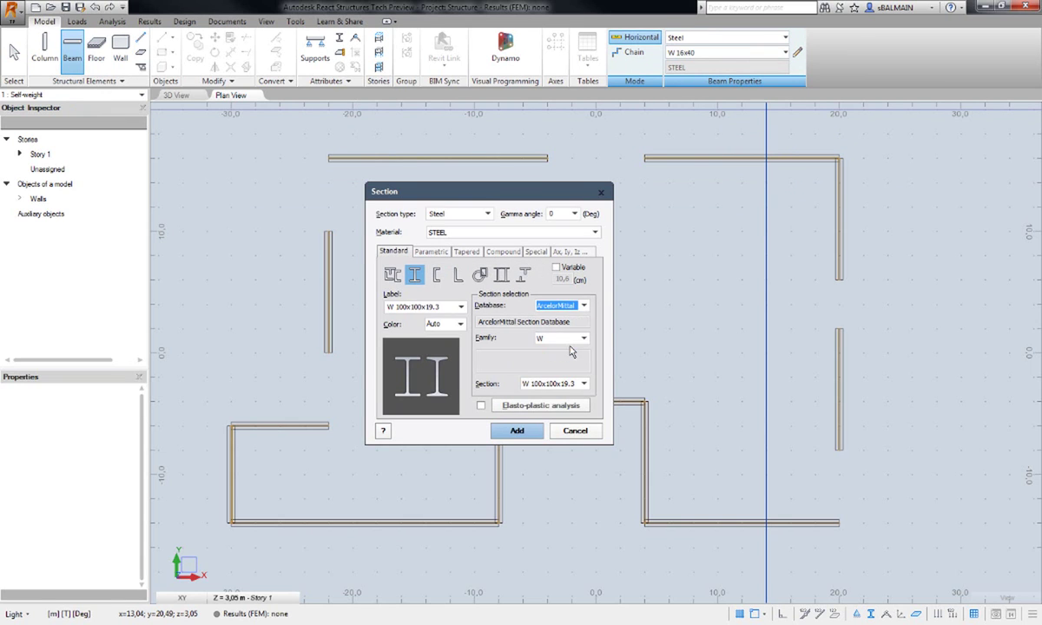
click(584, 339)
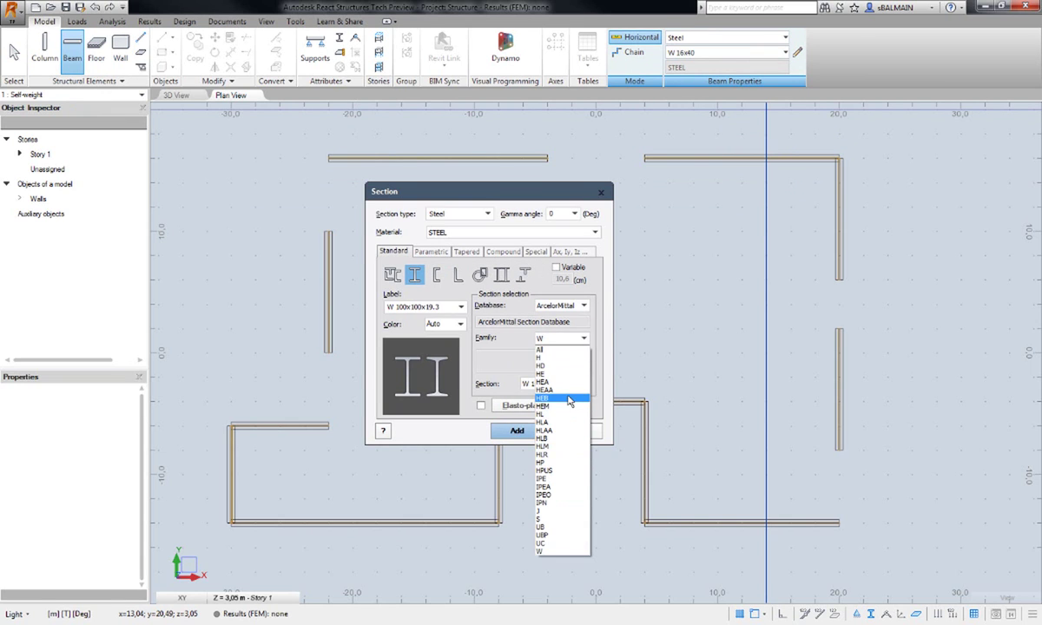
click(568, 480)
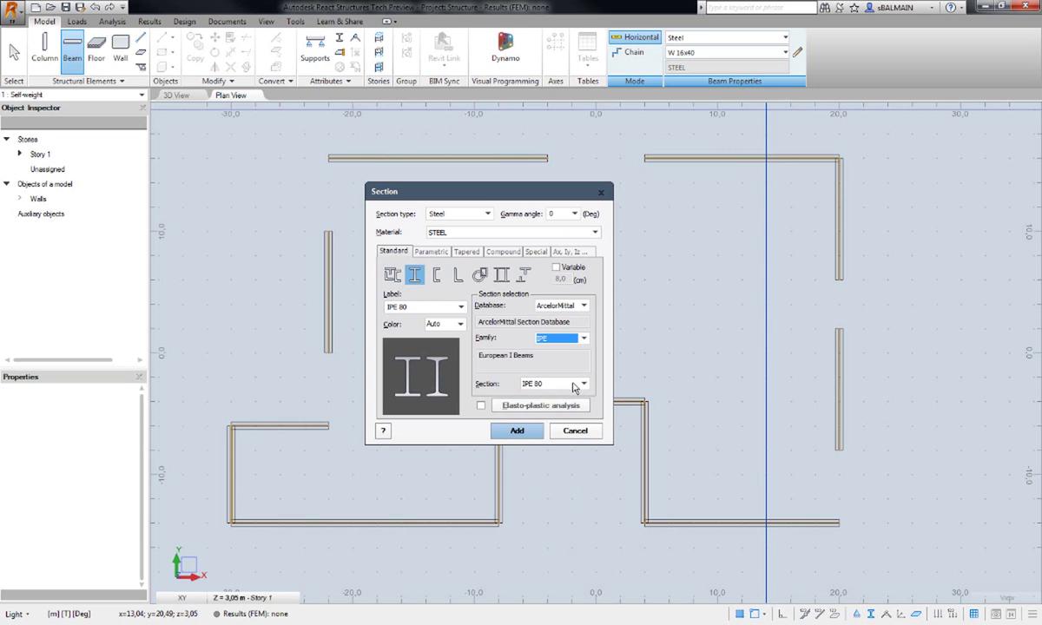
click(584, 383)
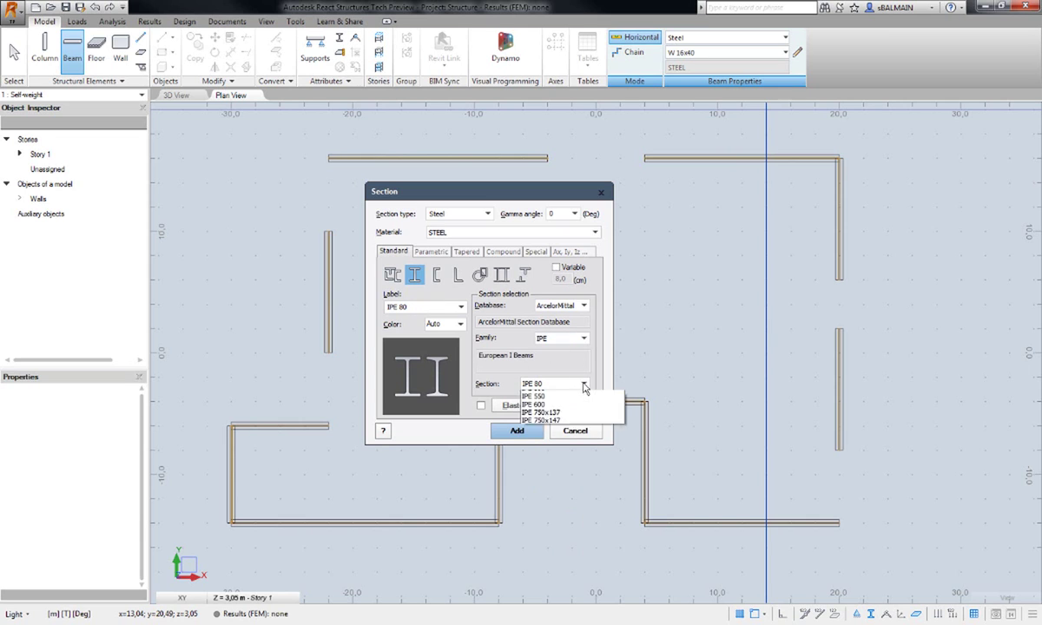
click(517, 431)
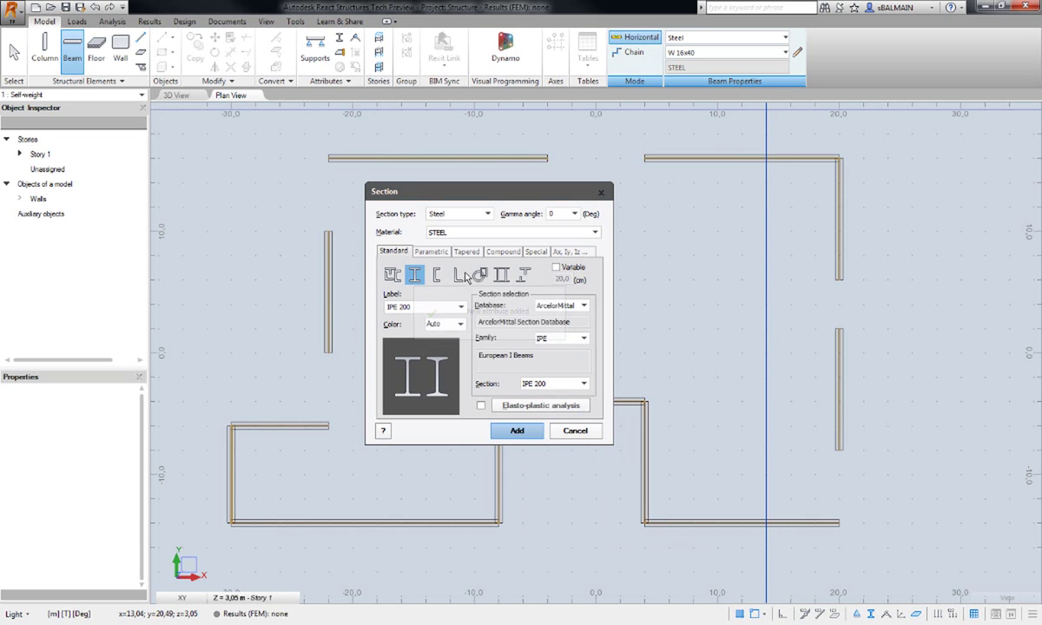
Look over the parametric, tapered, compound, special and user-defined inertia options for defining a steel section
click(437, 251)
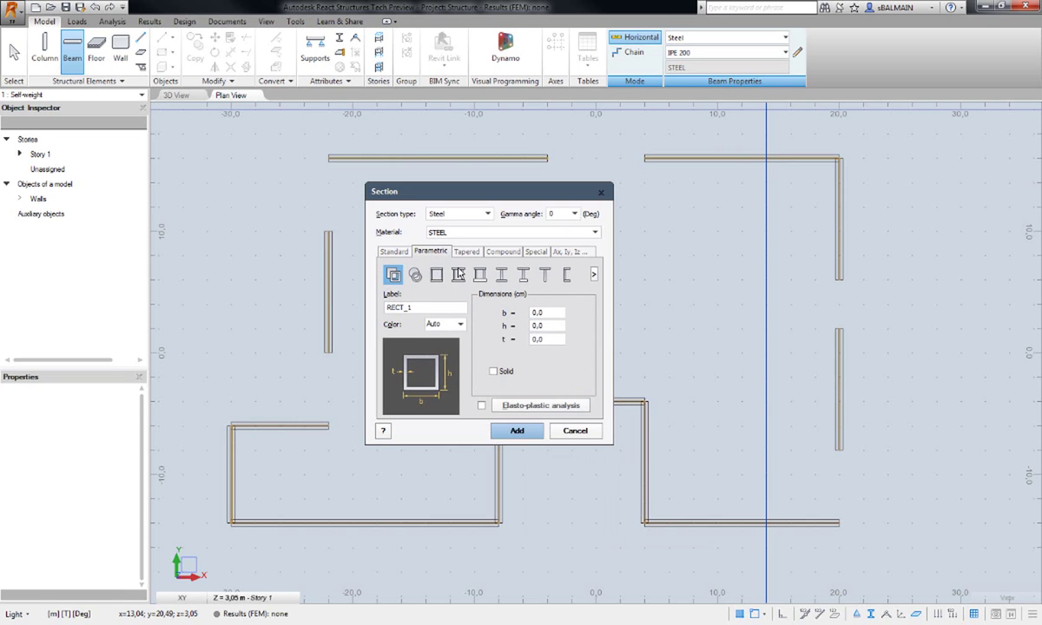
click(462, 254)
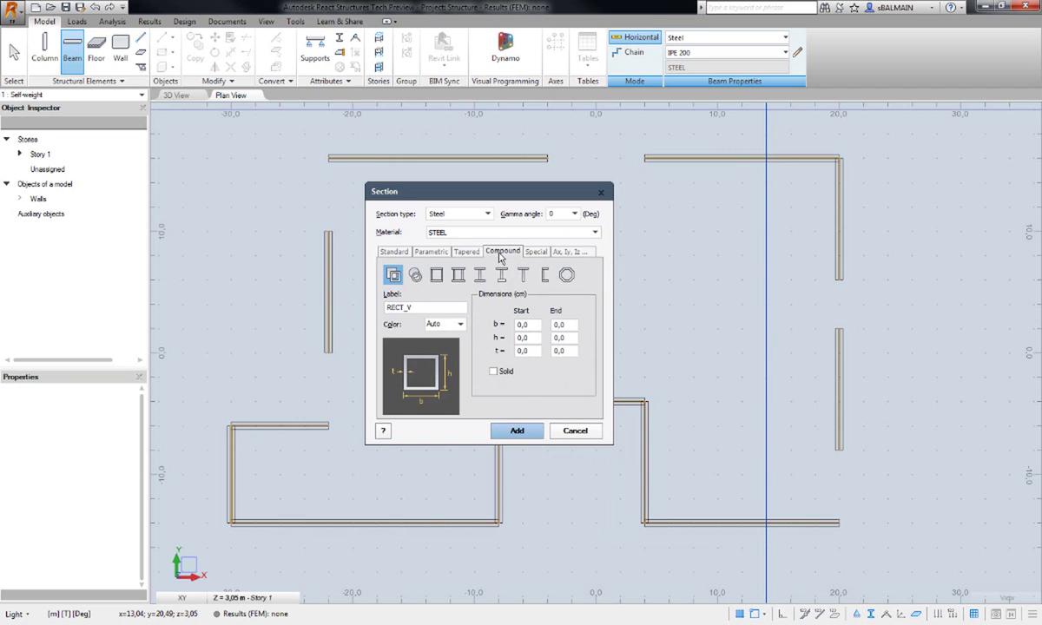
click(502, 253)
click(536, 252)
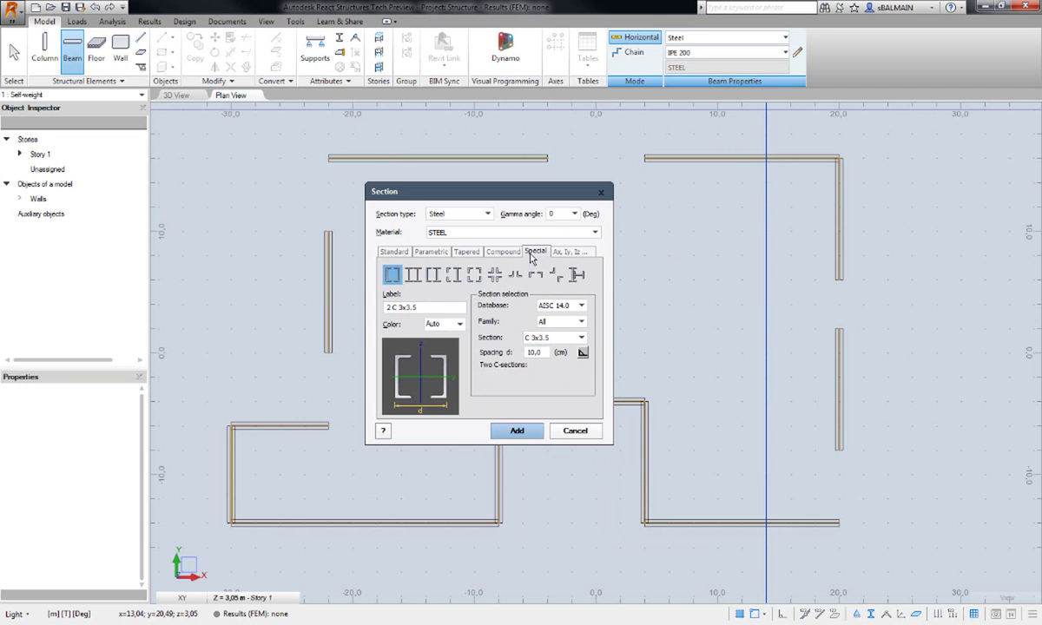
click(586, 256)
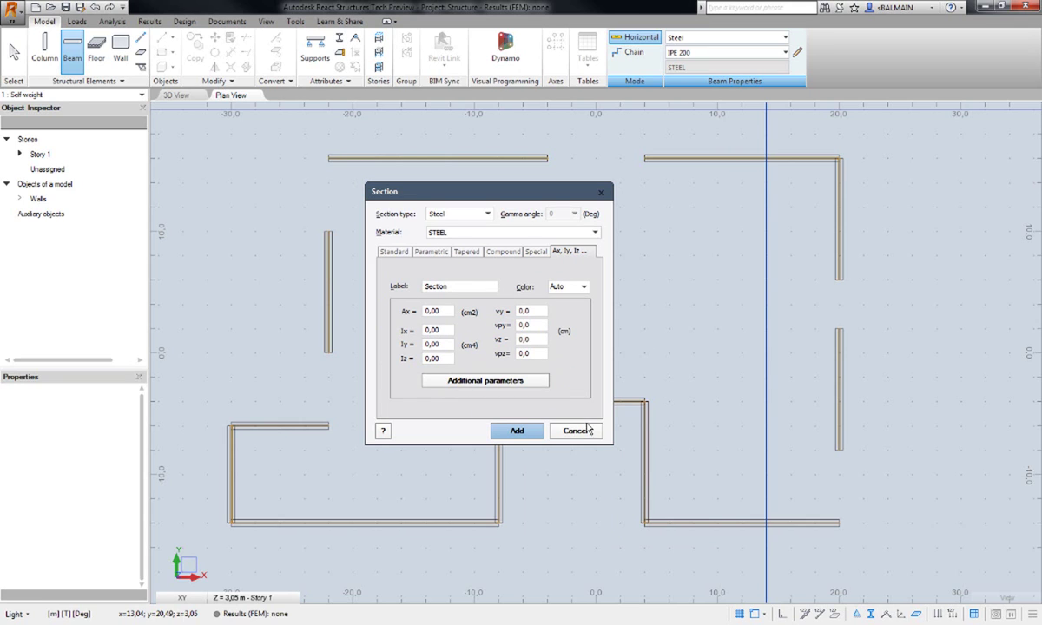
Look over the timber section options: material list with C24, standard section databases and parametric shapes
click(488, 214)
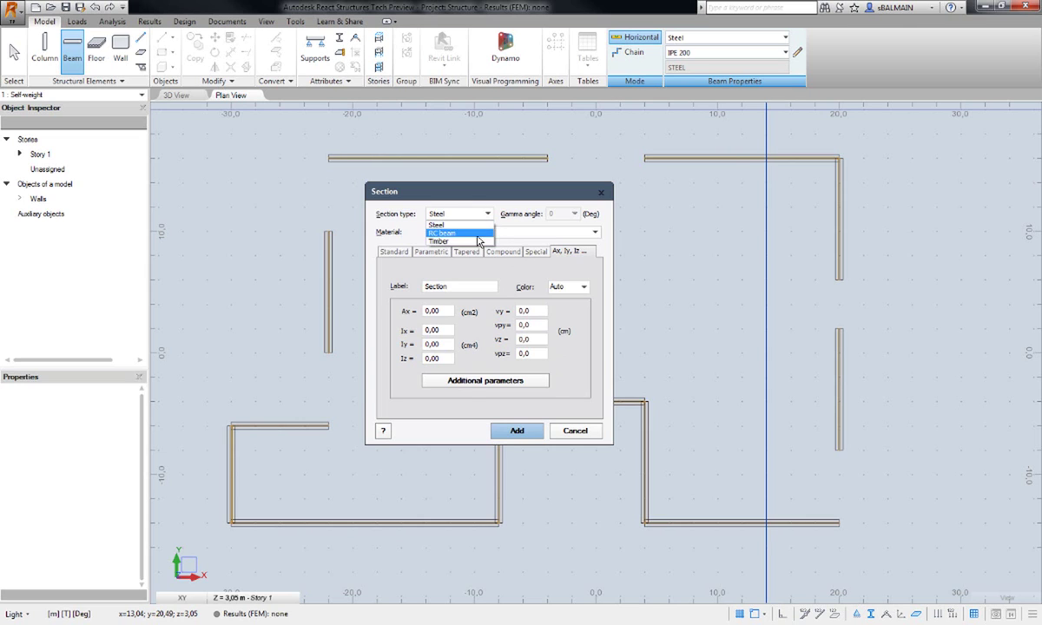
click(476, 240)
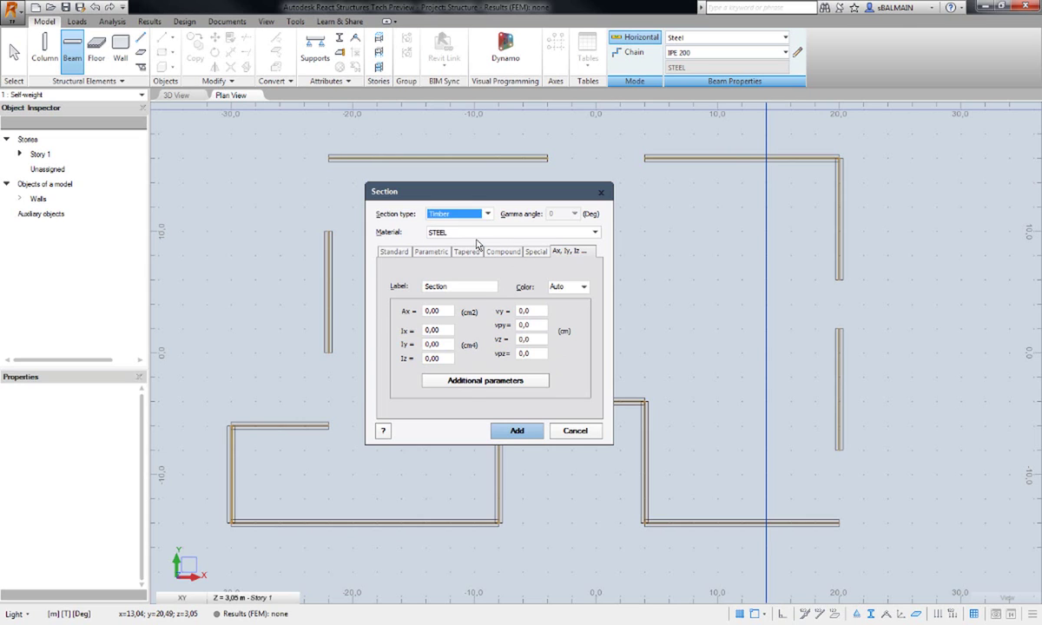
click(596, 233)
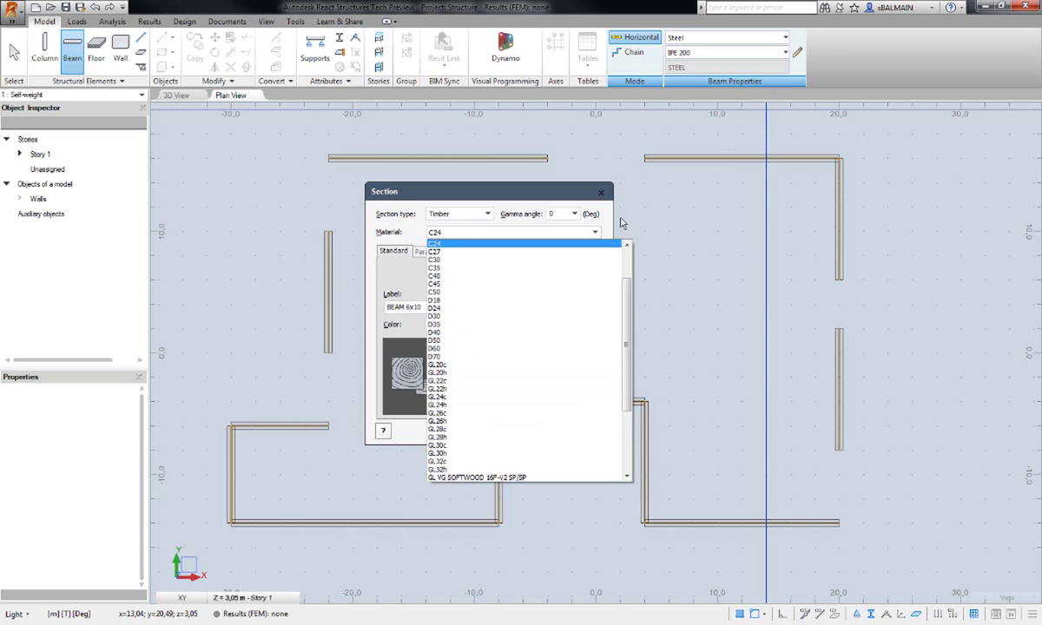
click(610, 221)
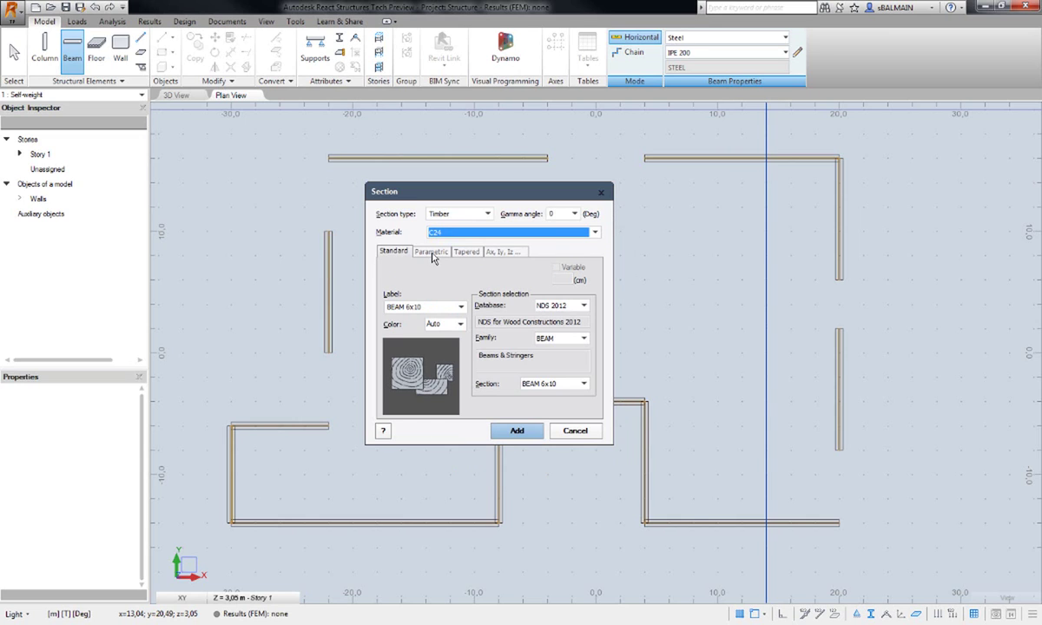
click(585, 307)
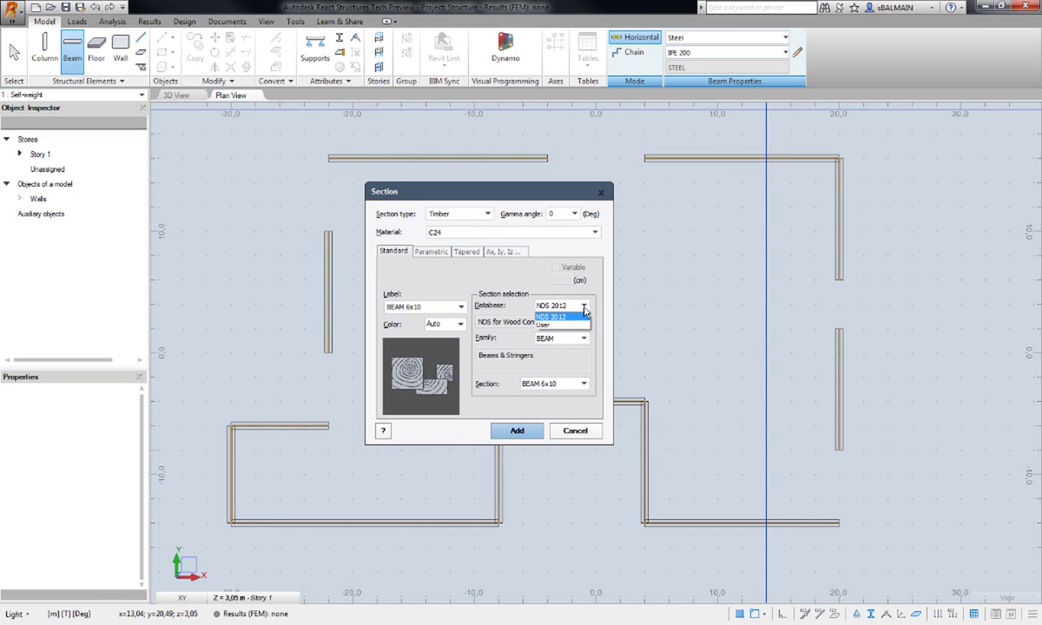
click(545, 315)
click(439, 253)
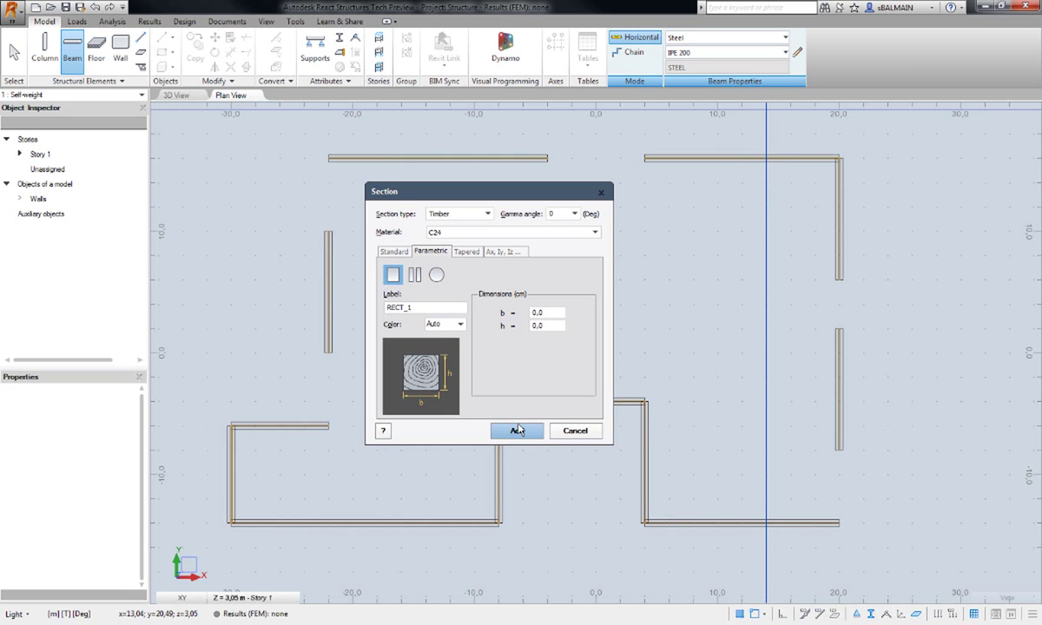
Add a rectangular RC beam section with b 30 cm and h 30 cm to the beam sections and close the section definition
click(490, 214)
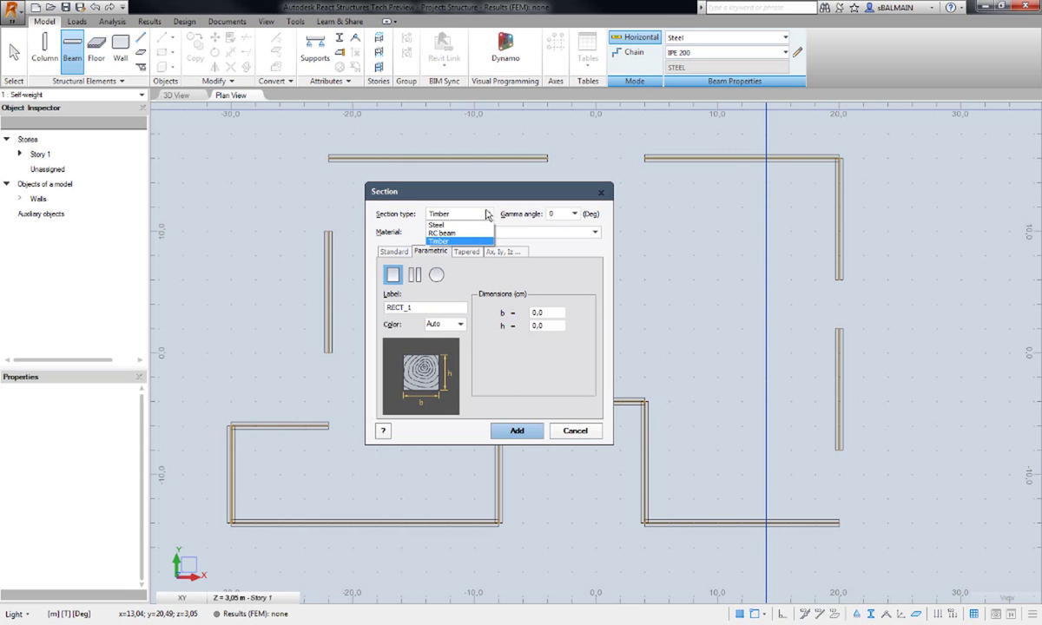
click(473, 230)
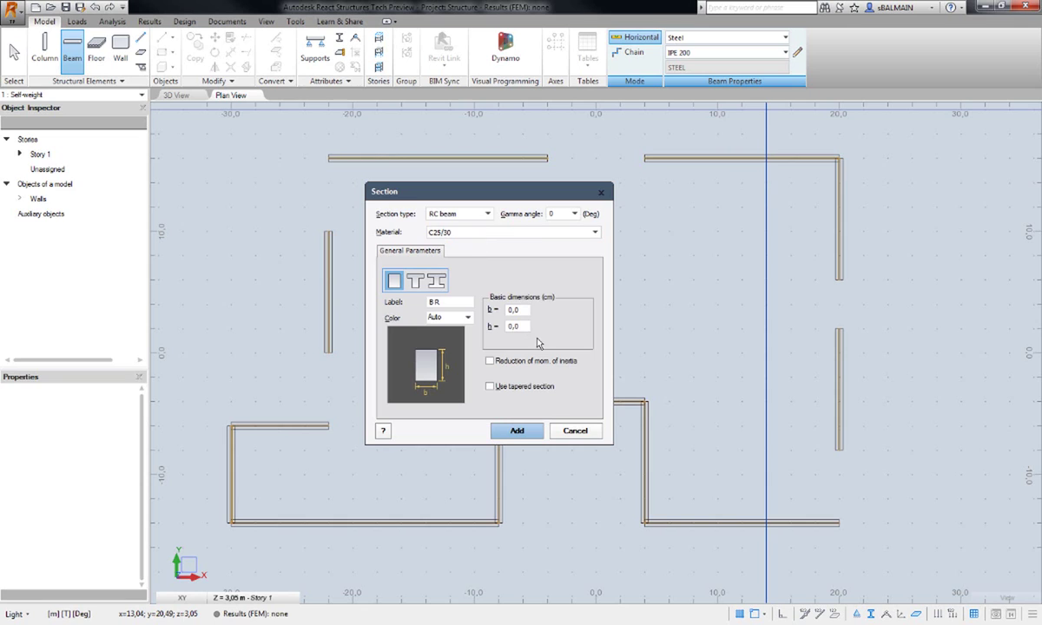
click(526, 310)
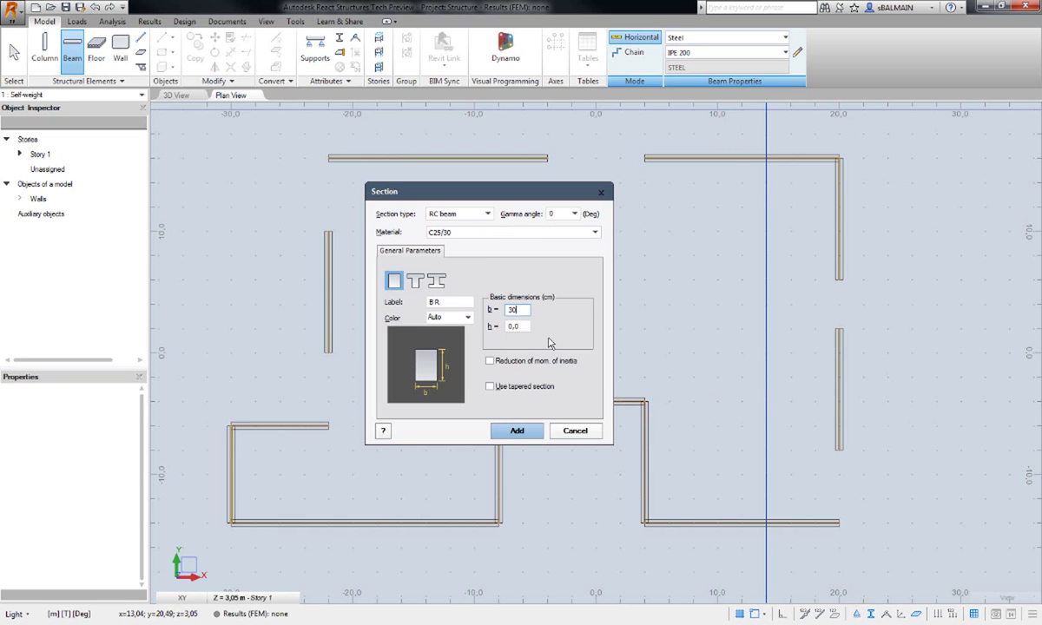
click(524, 328)
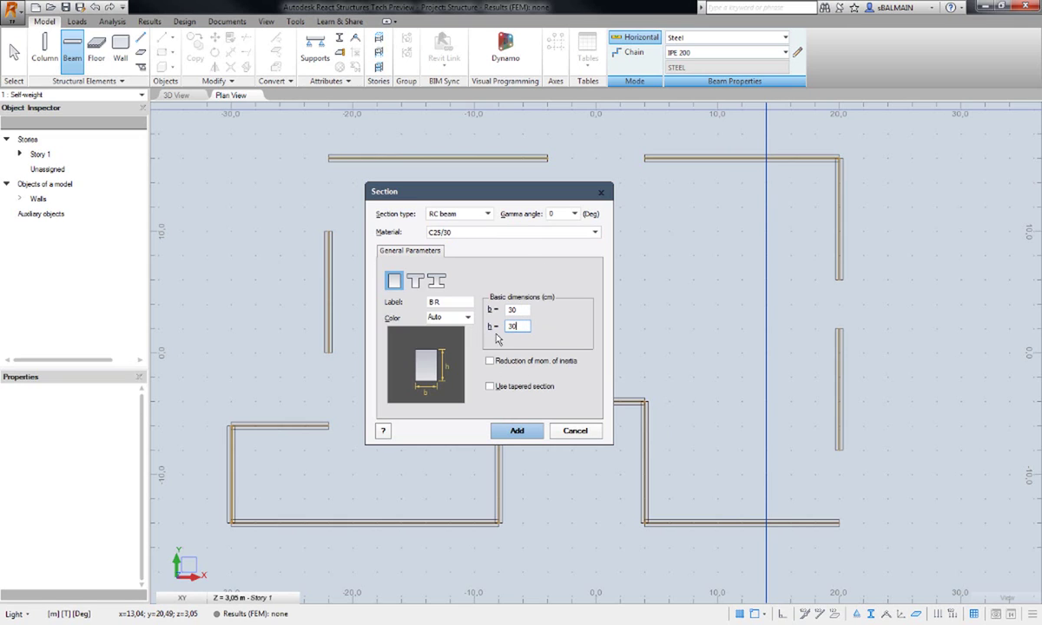
click(501, 387)
click(521, 431)
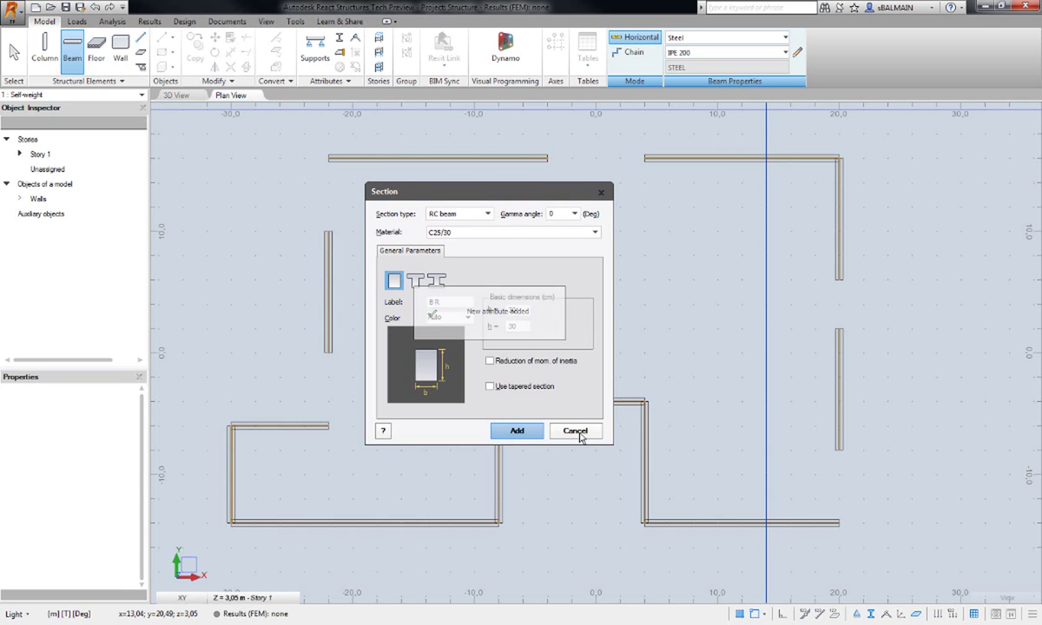
click(517, 430)
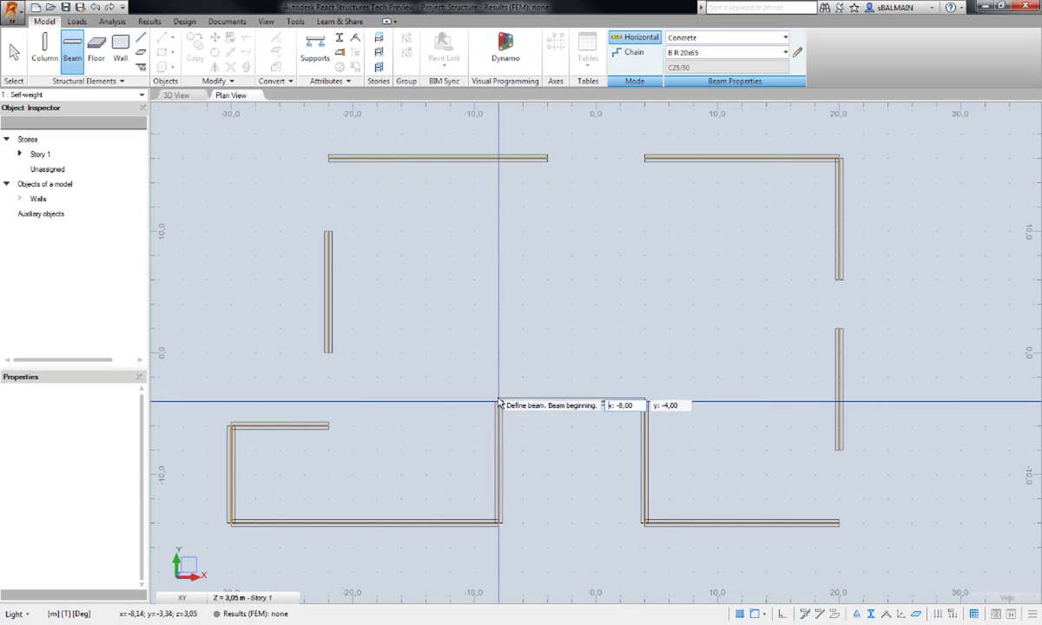
Draw two concrete B R 20x65 beams, from (-8, -4) to (-8, 16) and from (4, -4) to (4, 16)
click(498, 388)
click(498, 170)
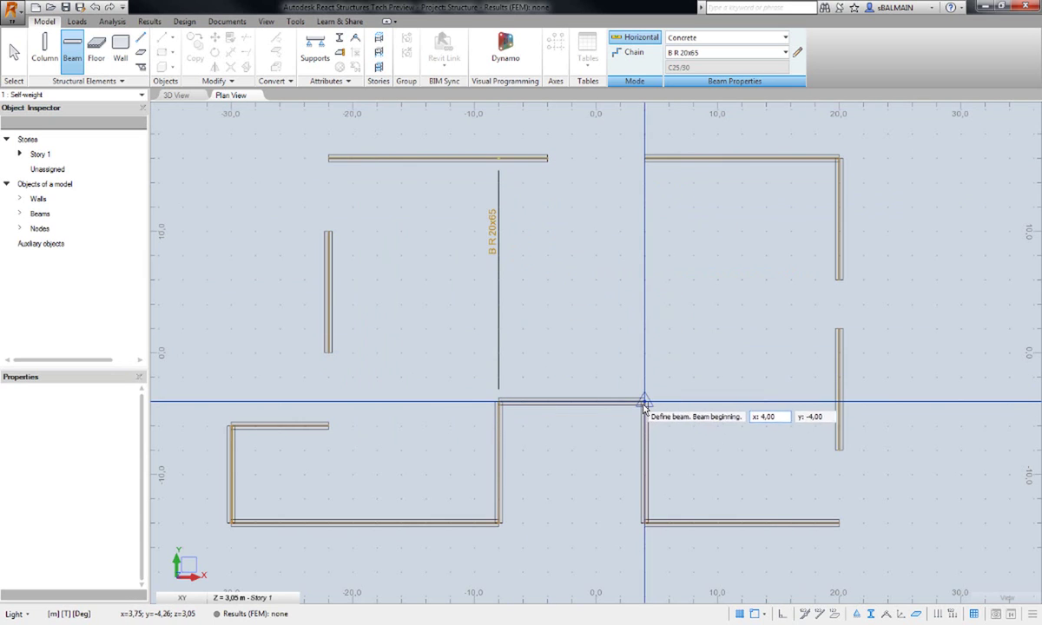
click(645, 400)
click(645, 159)
Add B R 20x65 beams across the wall gap from (4, 16) to (-4, 16) and the two gaps along x = -22
click(644, 159)
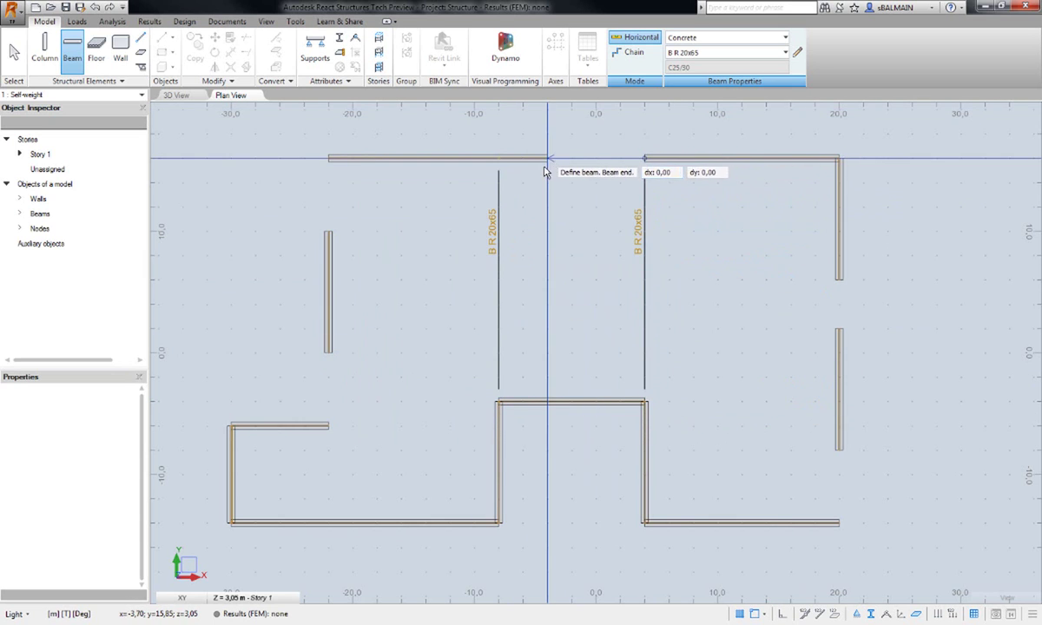
click(548, 159)
click(330, 159)
click(329, 230)
click(329, 353)
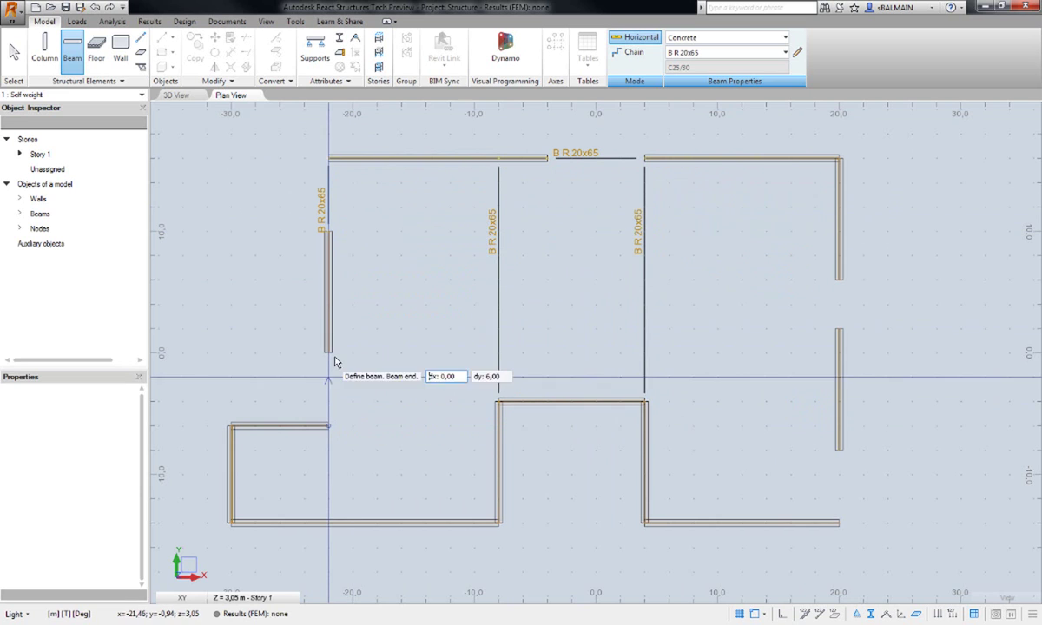
click(328, 426)
Bridge the wall gaps along x = 20 with B R 20x65 beams, from y = -14 to -8 and from y = 2 to 6
click(838, 522)
click(839, 450)
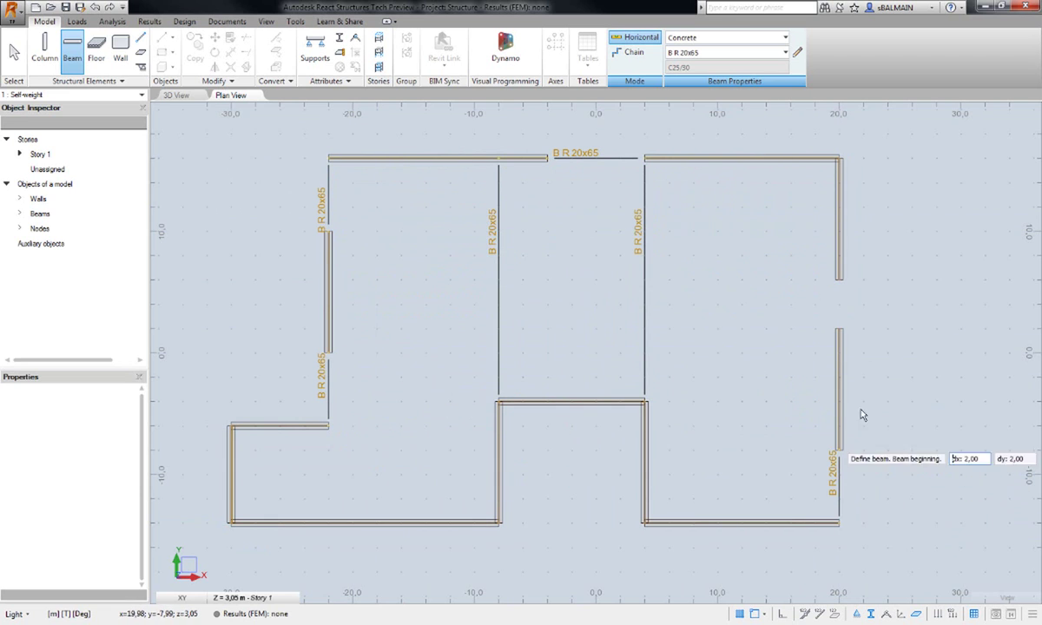
click(839, 328)
click(838, 280)
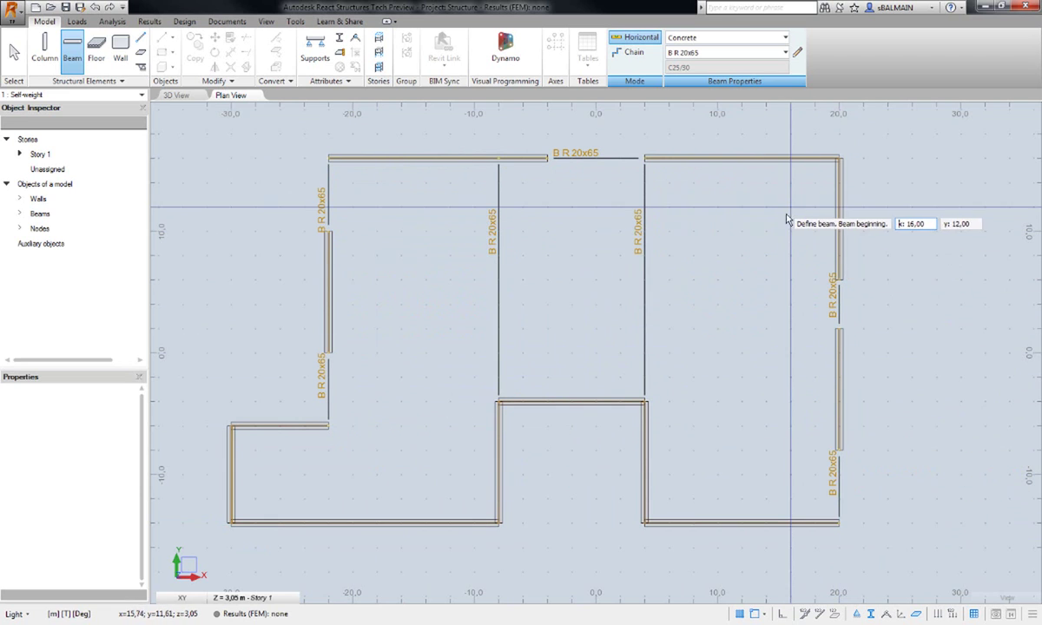
Draw B R 20x65 beams from (4, -4) to (20, -4) and from (-22, -6) to (-8, -6), and finish beam drawing
click(645, 401)
click(838, 400)
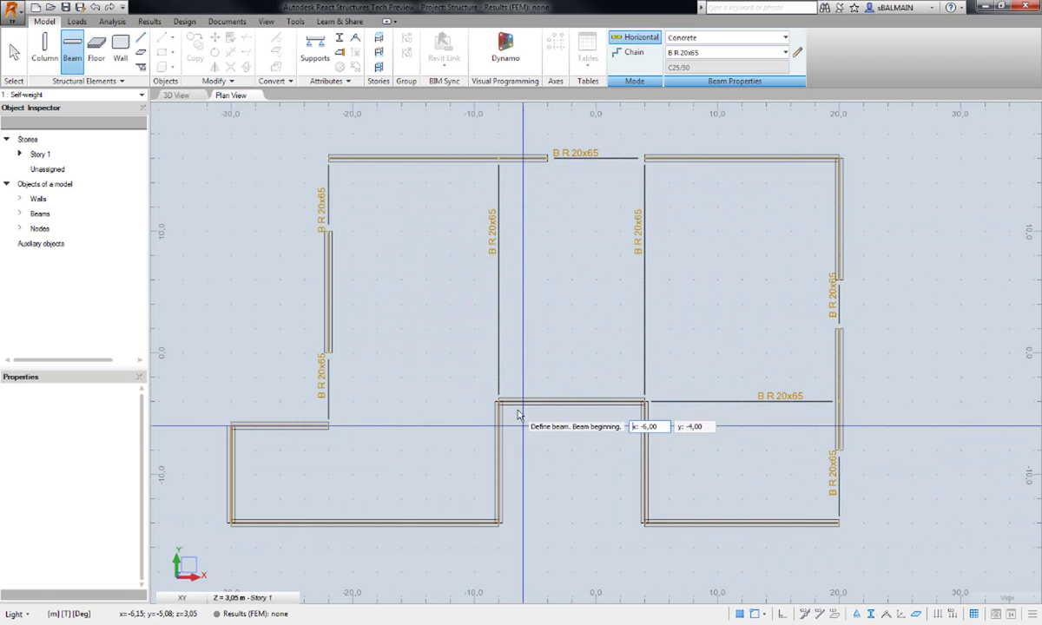
click(328, 425)
click(500, 426)
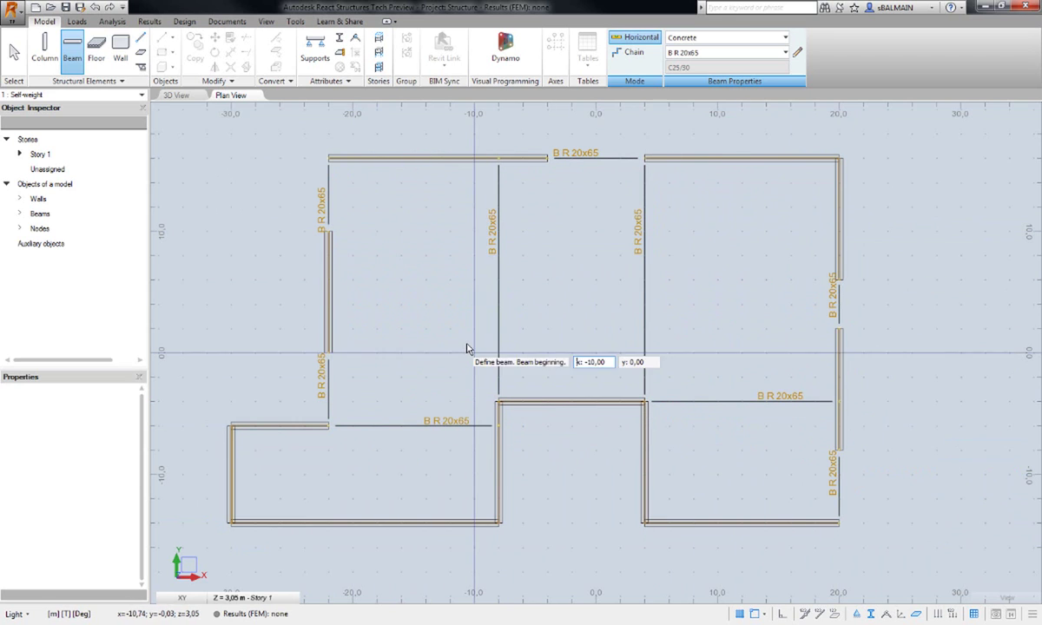
key(Escape)
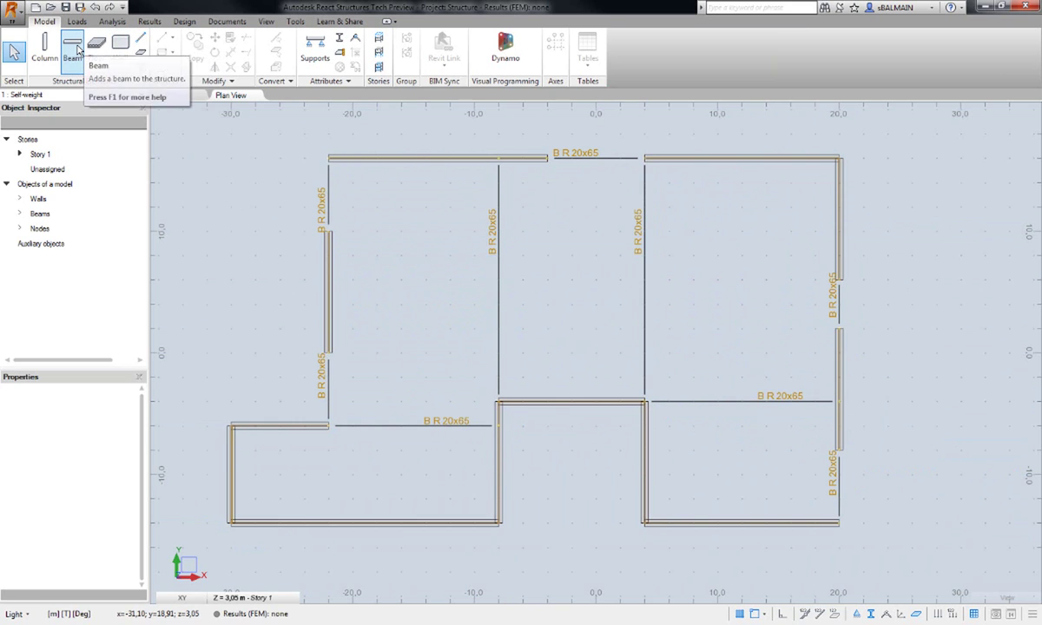
Place concrete C 18x18 columns under the two long interior beams at (-8, 6) and (4, 6)
click(44, 48)
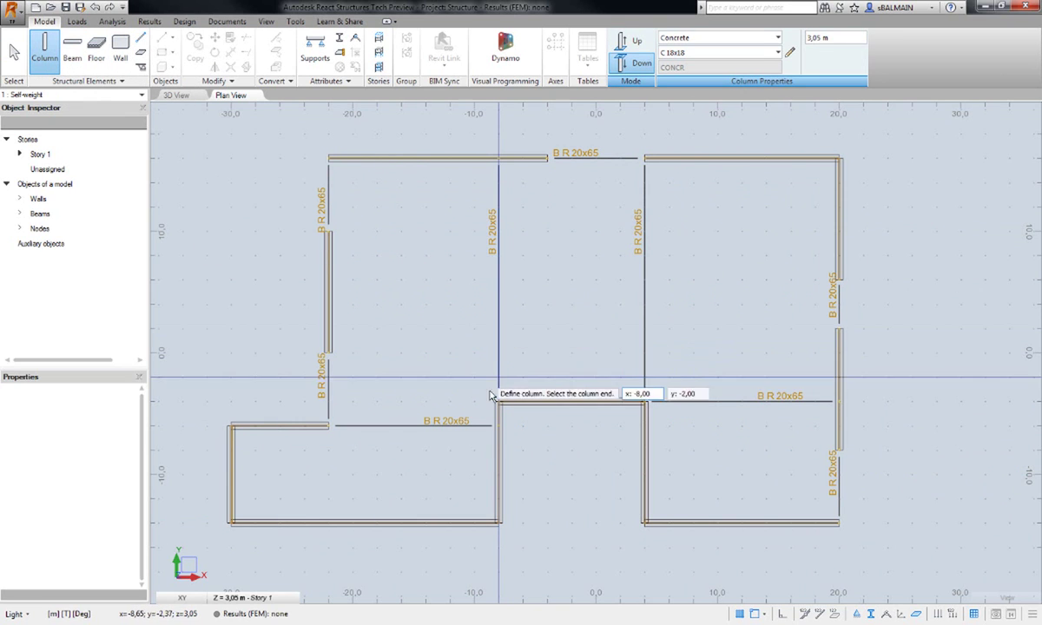
click(498, 279)
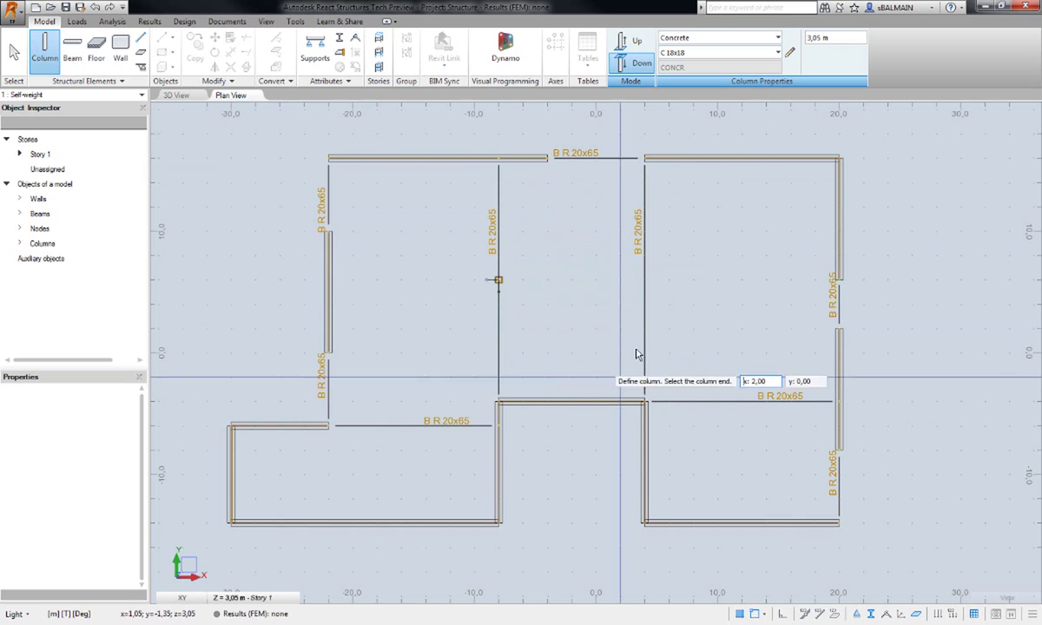
click(644, 279)
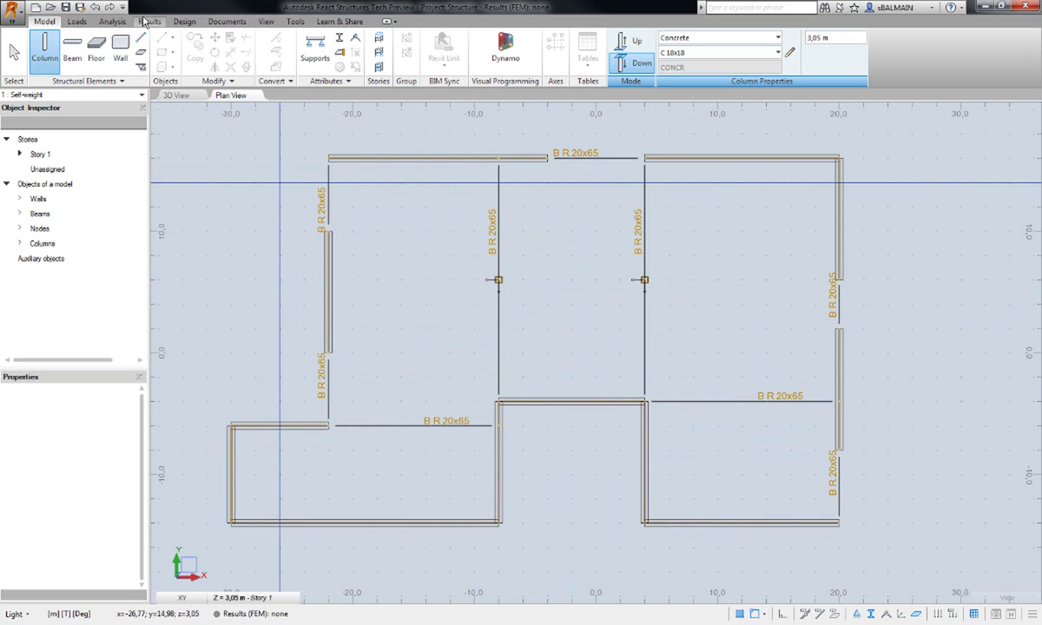
Start a BA20 shell floor outline from (-22, 16) through (20, 16), (24, 12) and (24, -10) to (20, -14)
click(96, 48)
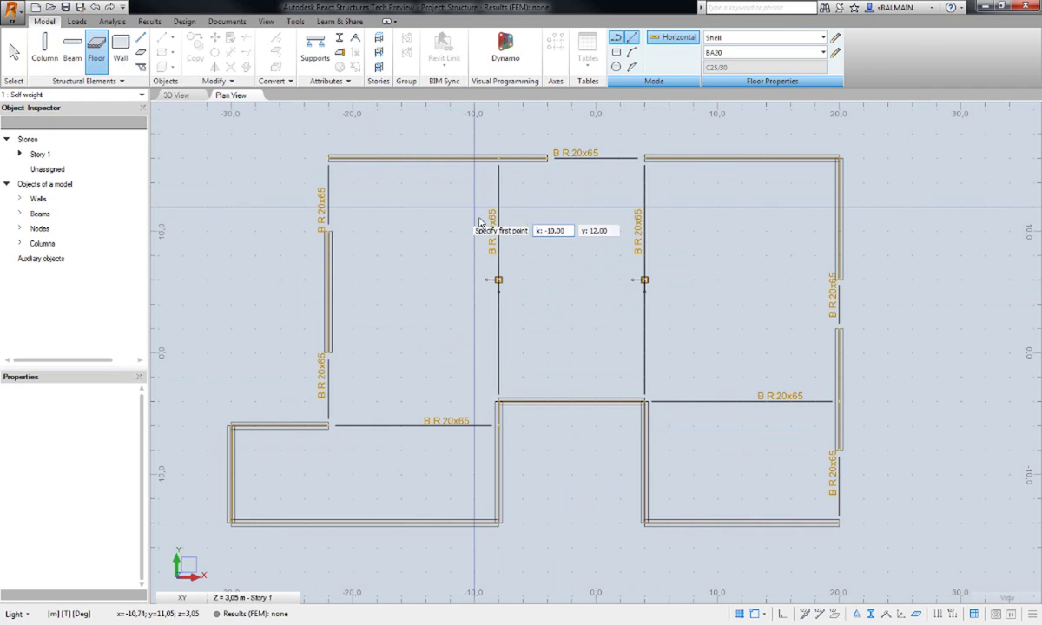
click(823, 53)
click(822, 53)
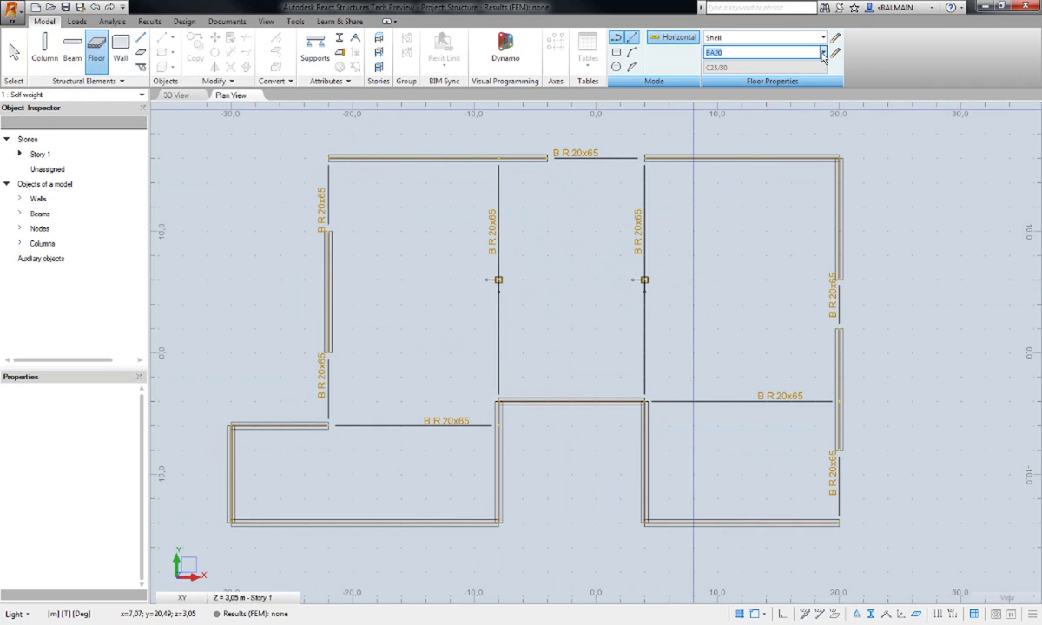
middle_drag(567, 278, 548, 301)
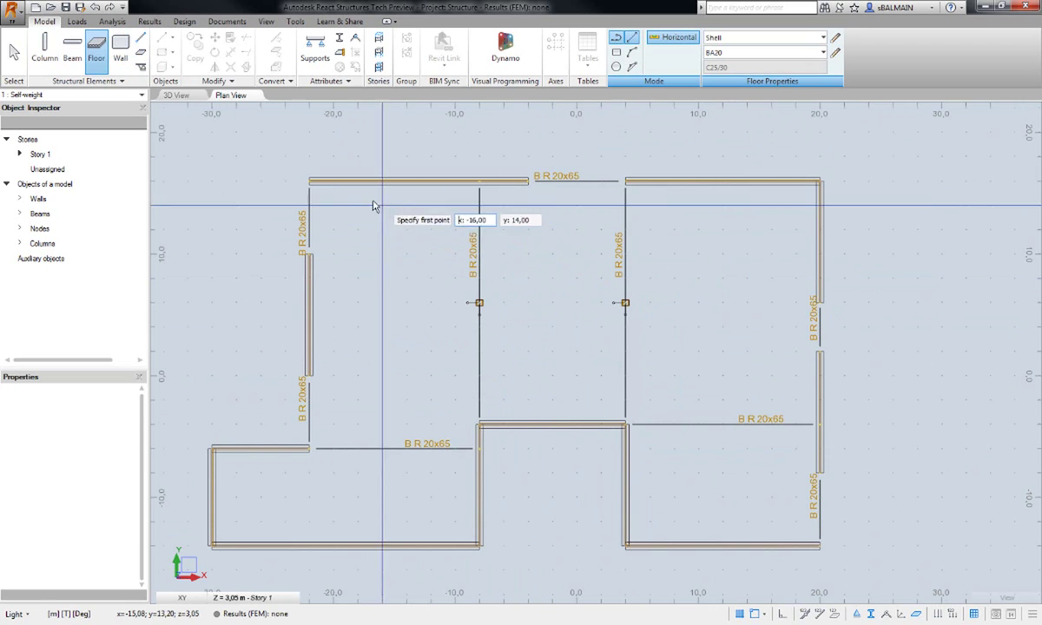
click(820, 182)
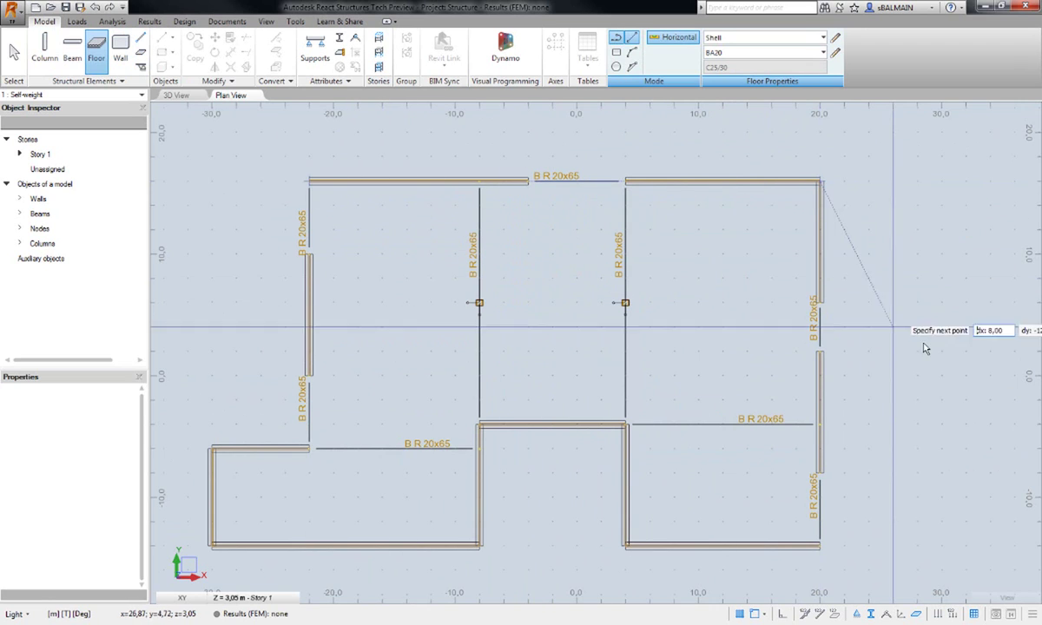
click(869, 228)
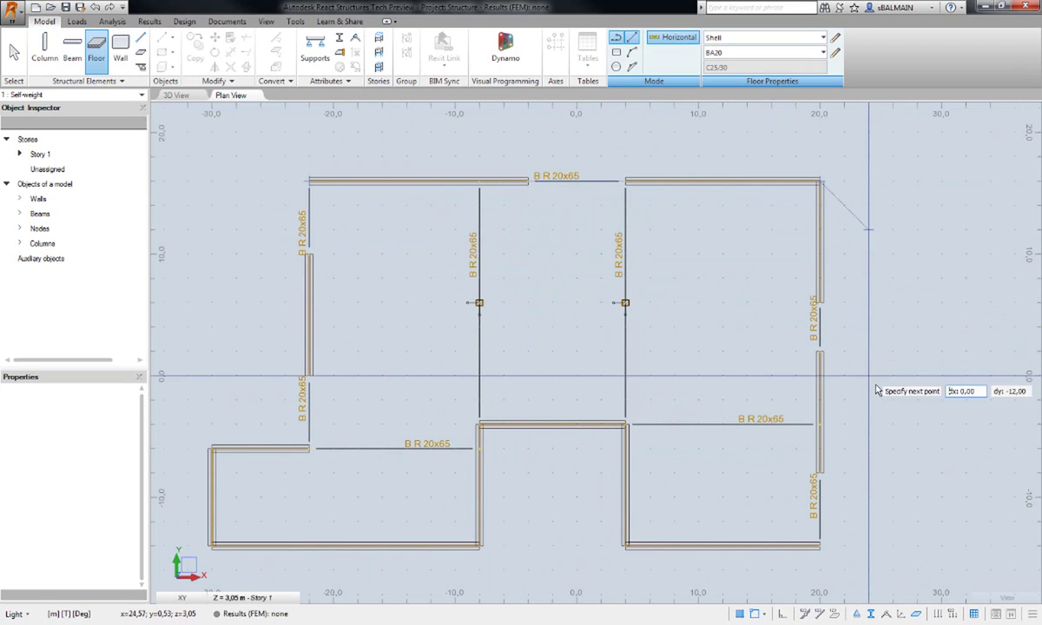
click(872, 496)
click(819, 546)
Continue the floor outline through (8, -14), (8, -18), (-12, -18), (-12, -14) and (-30, -14) to (-30, -6)
scroll(819, 545, down, 2)
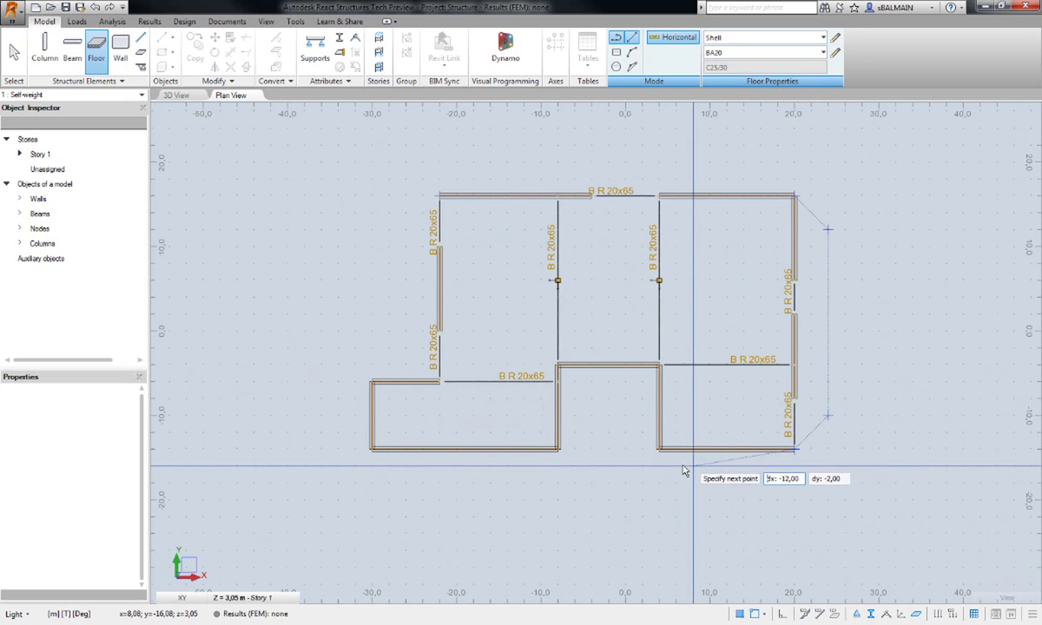
click(691, 492)
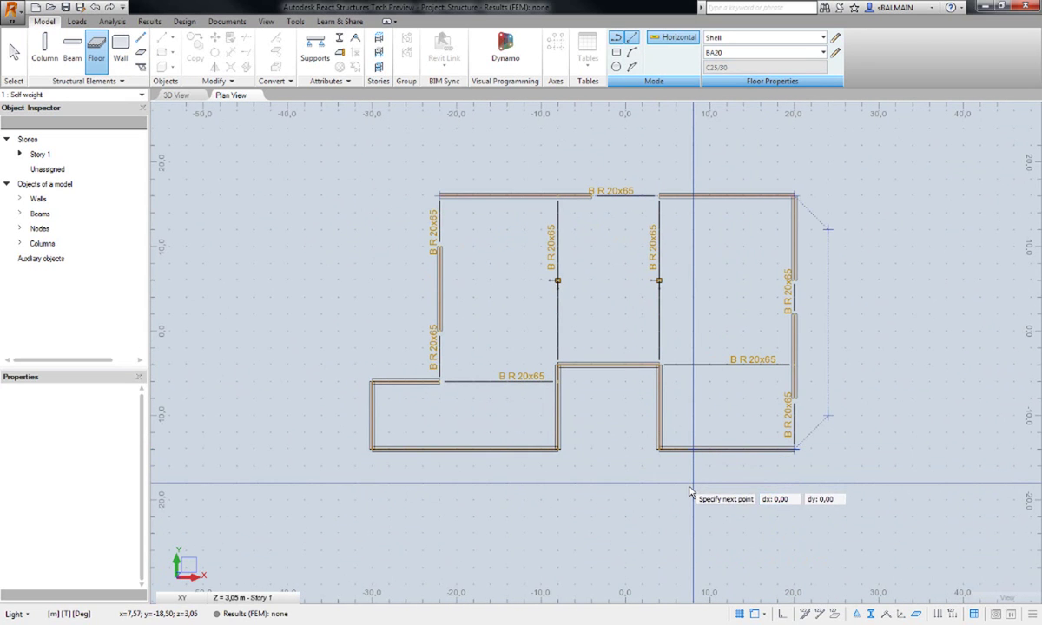
click(521, 490)
click(523, 457)
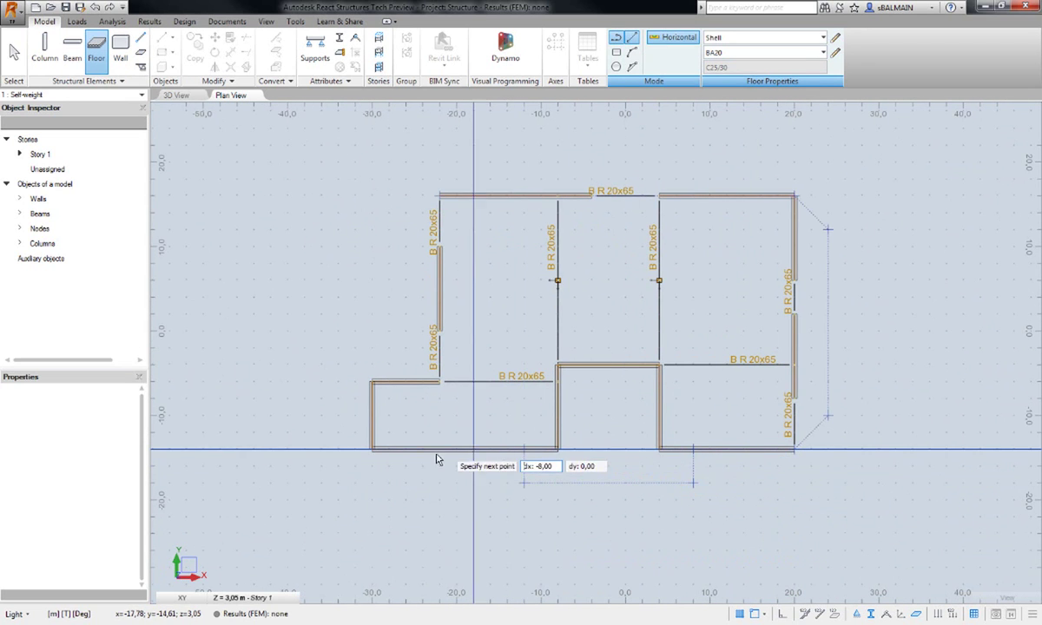
click(375, 451)
click(372, 383)
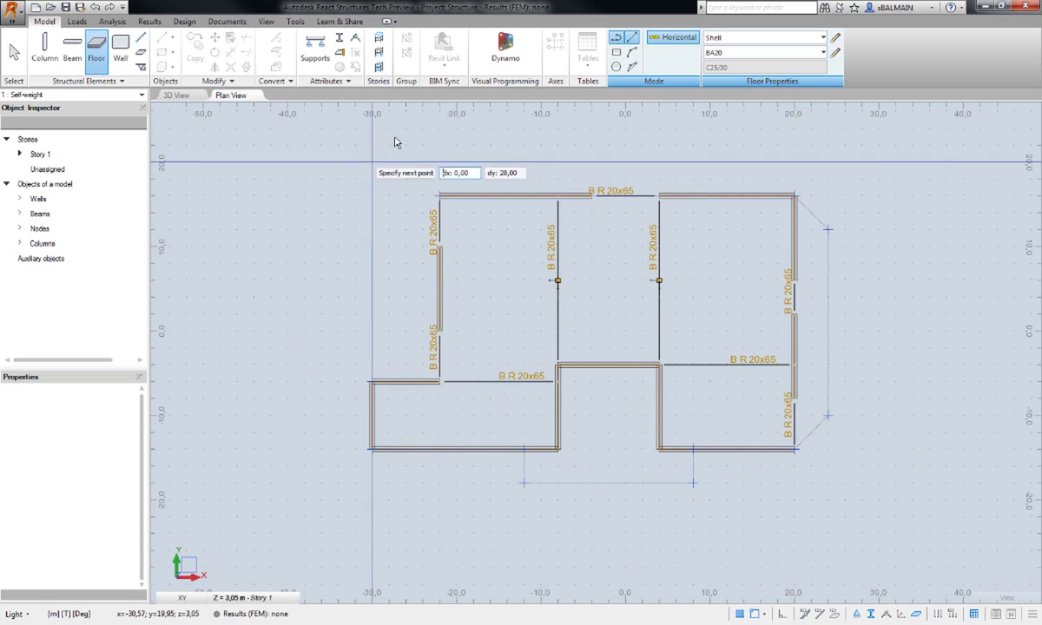
Close the floor outline with an arc through (-30, 12) to (-22, 16), finish the floor, and show the model in 3D
click(631, 54)
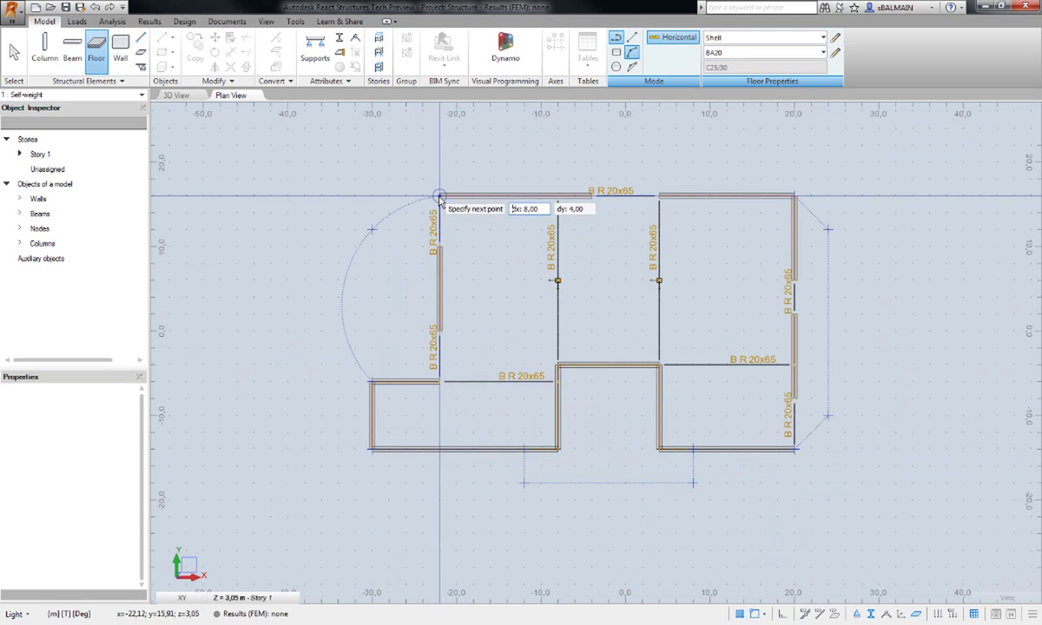
click(441, 196)
key(Escape)
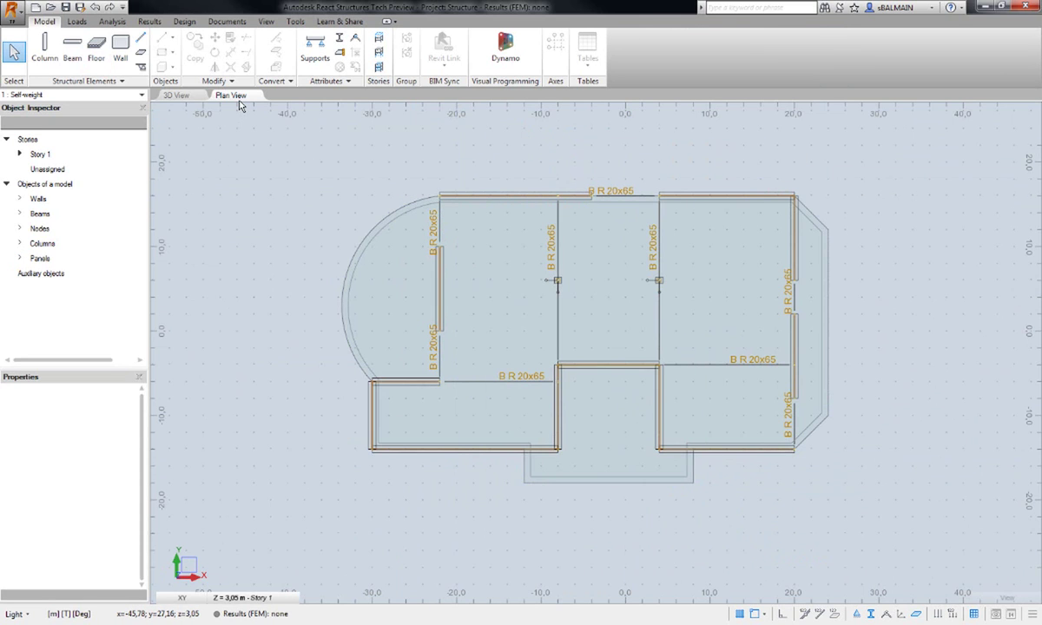
click(167, 96)
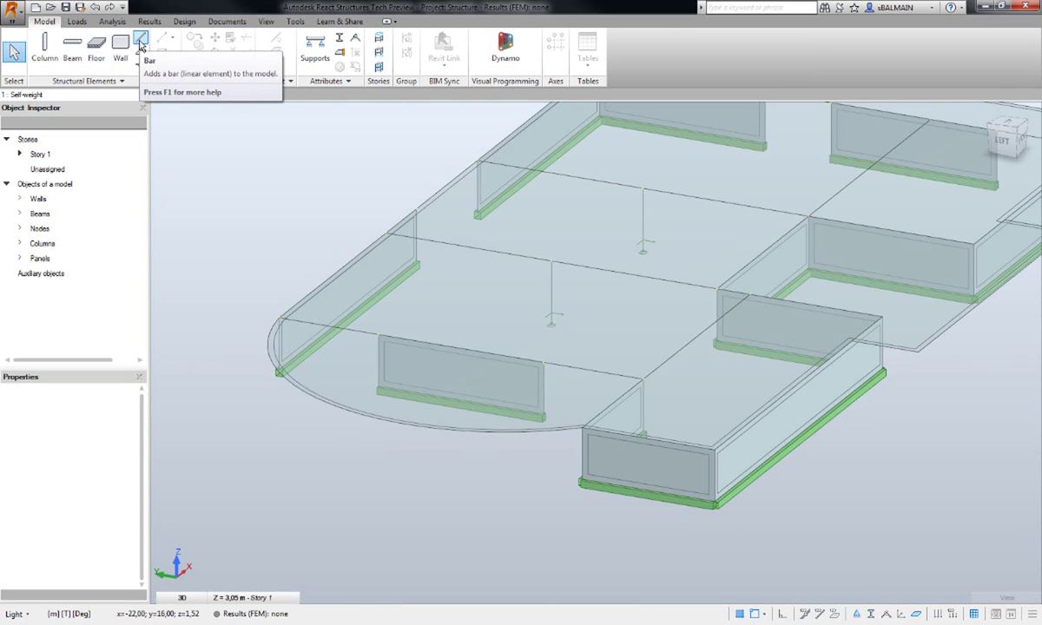
Draw two crossing steel W 16x40 bars in the opening at x = -22, between y = 0 and y = -6, spanning the story height
click(140, 42)
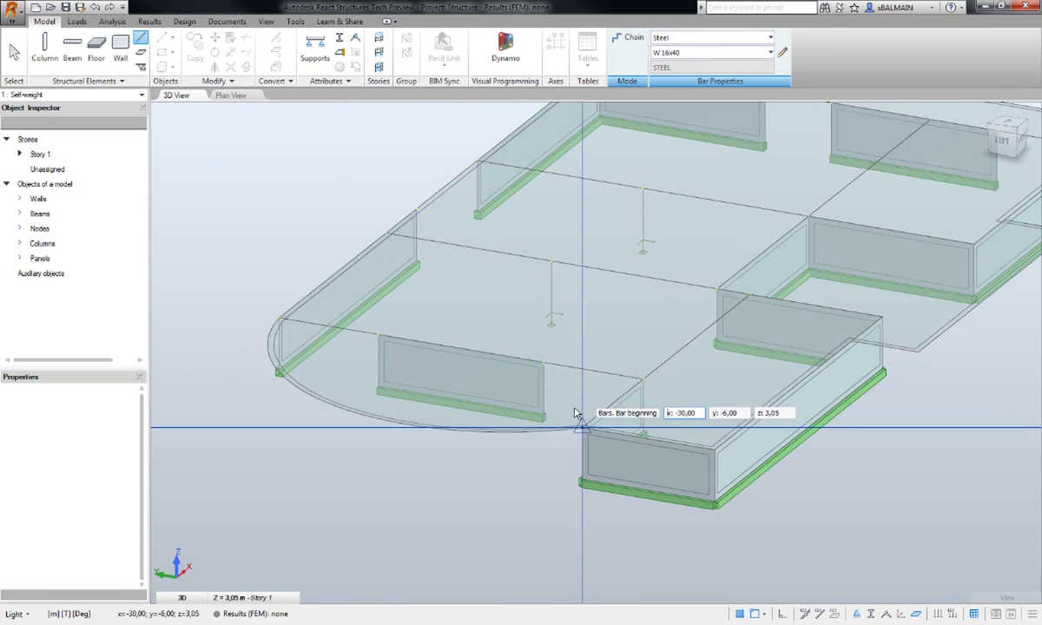
click(544, 416)
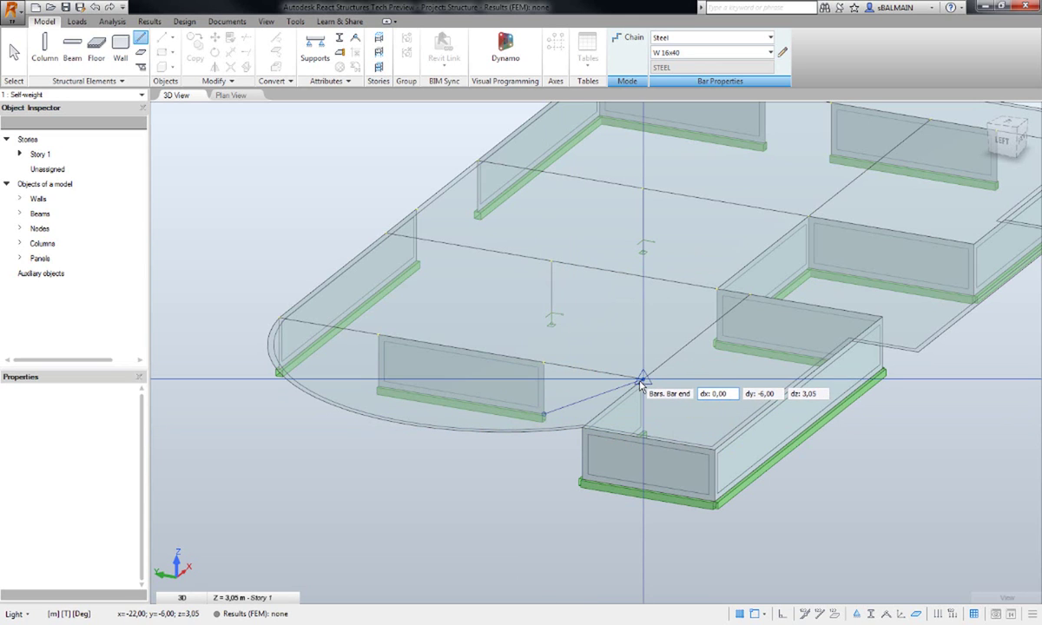
click(641, 383)
click(545, 414)
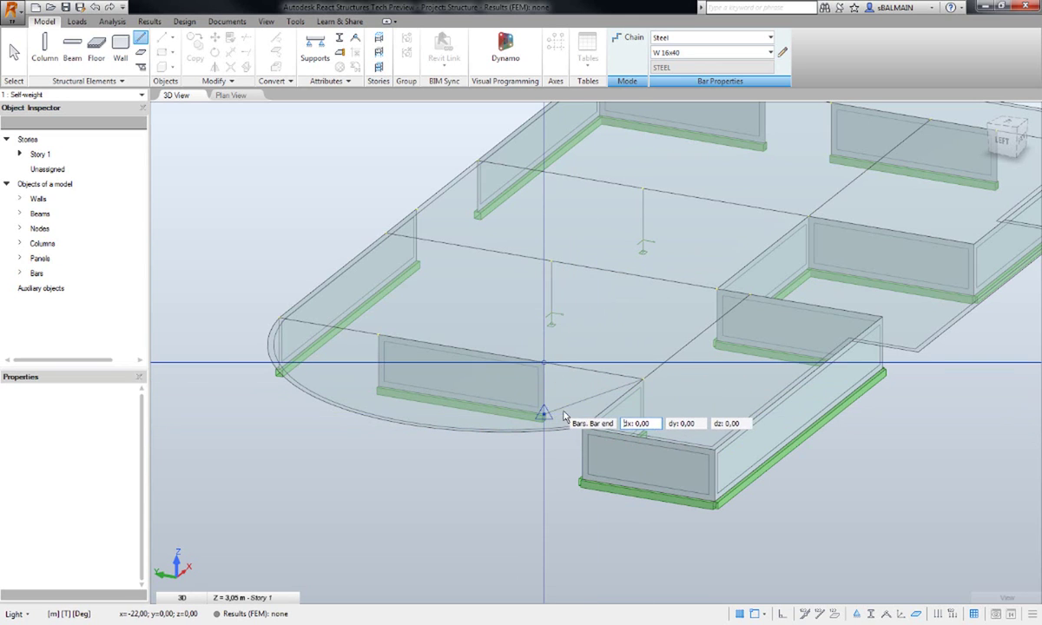
shift+middle_drag(564, 417, 627, 427)
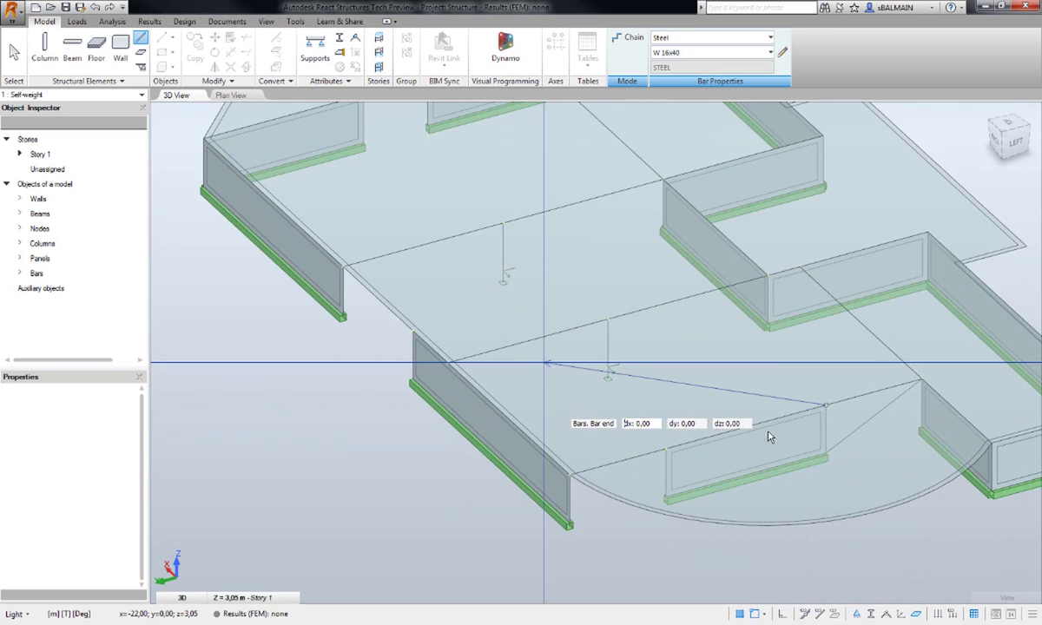
click(929, 435)
key(Escape)
Delete the two crossing steel bars in the opening beside the short wall at x = -22
click(866, 425)
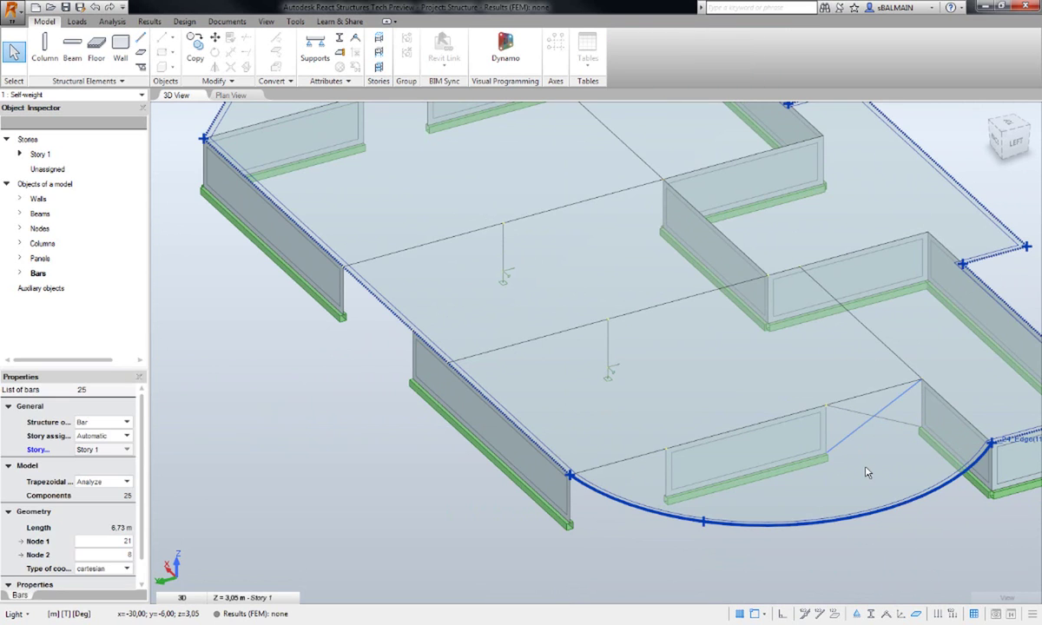
key(Delete)
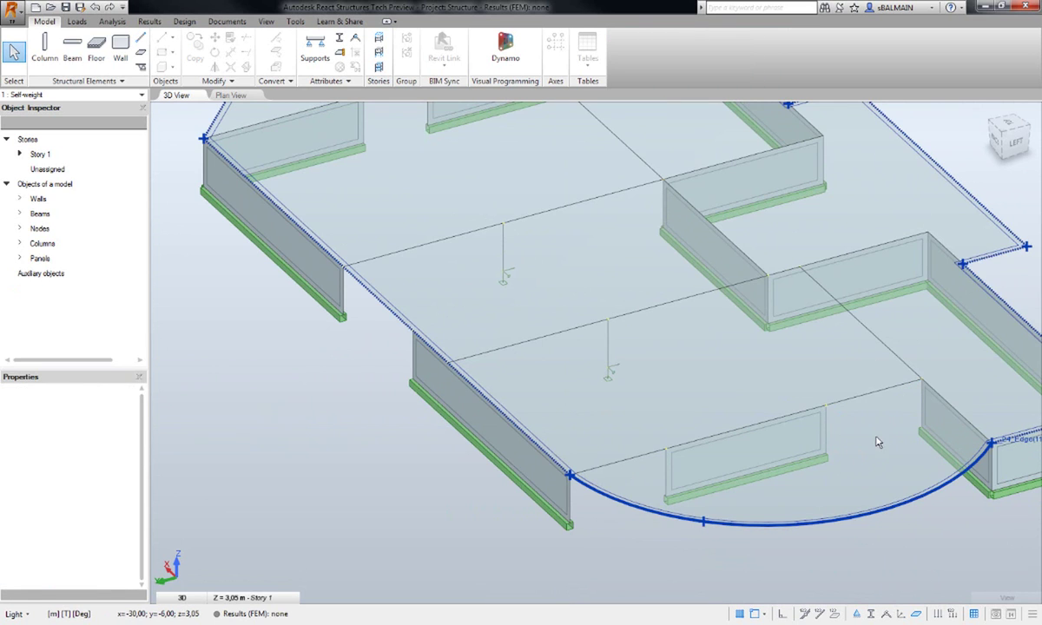
Draw a skewed TH12_CONCR shell panel by five points, including (-30, -14, 3.05), (-8, -4, 0), (-8, -6, 3.05) and (-8, -14, 3.05)
middle_drag(877, 442, 744, 425)
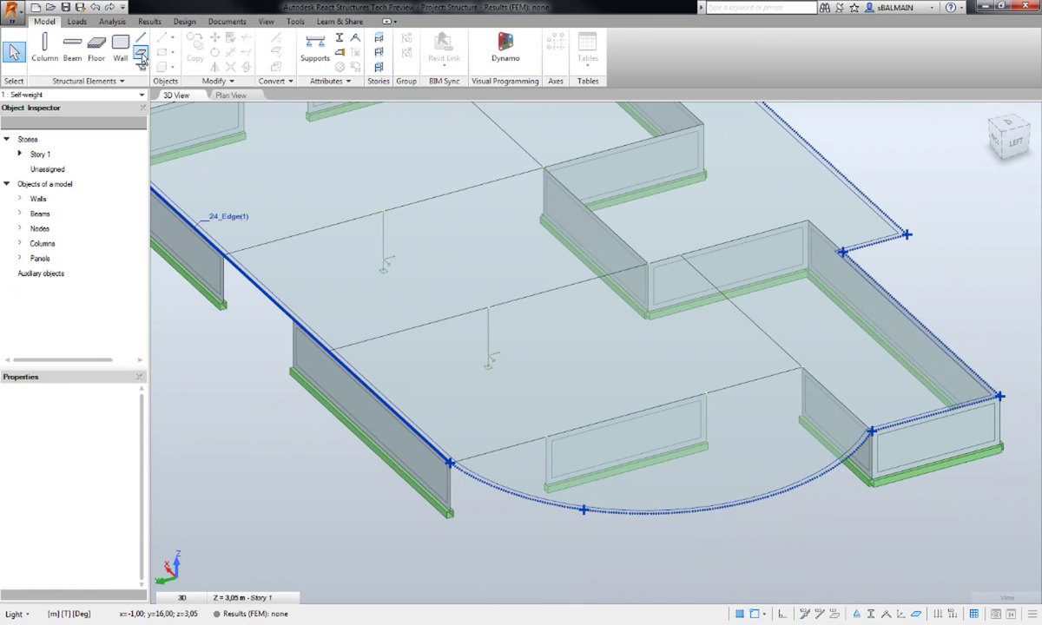
click(141, 57)
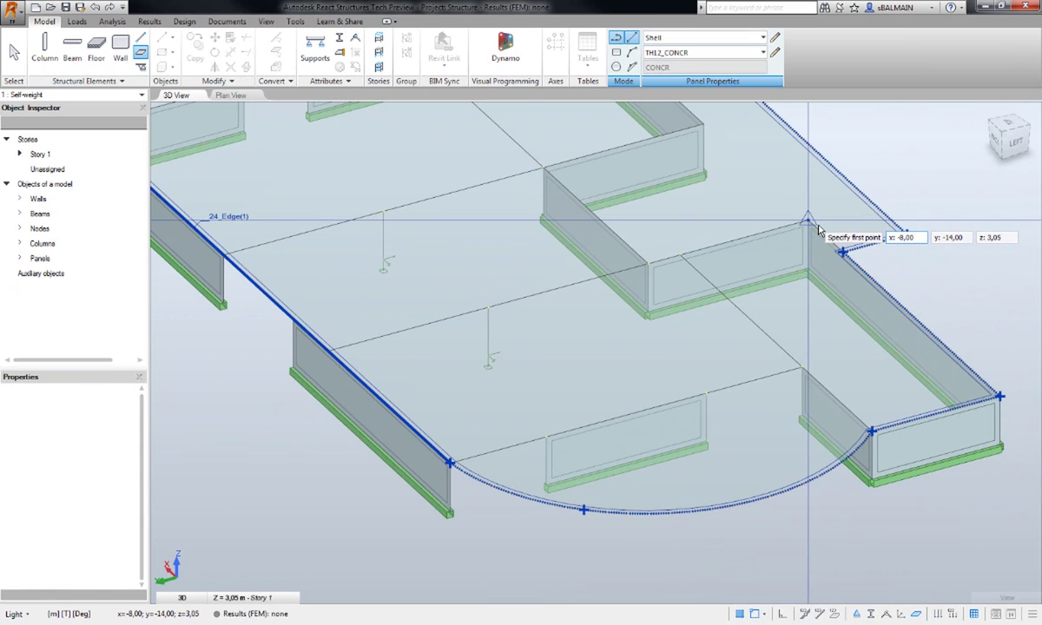
click(1000, 397)
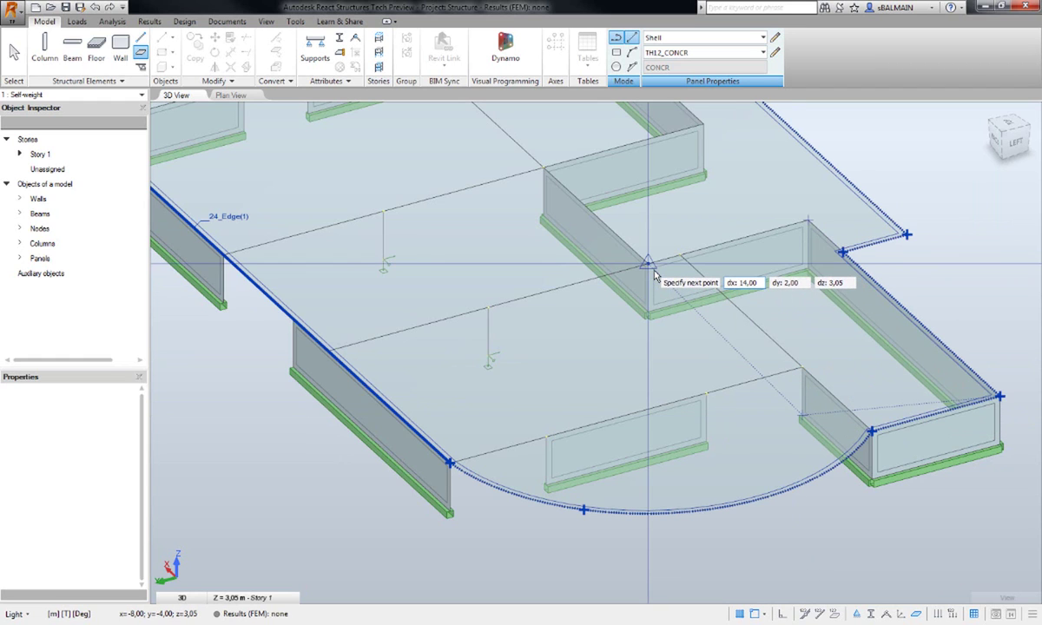
click(658, 313)
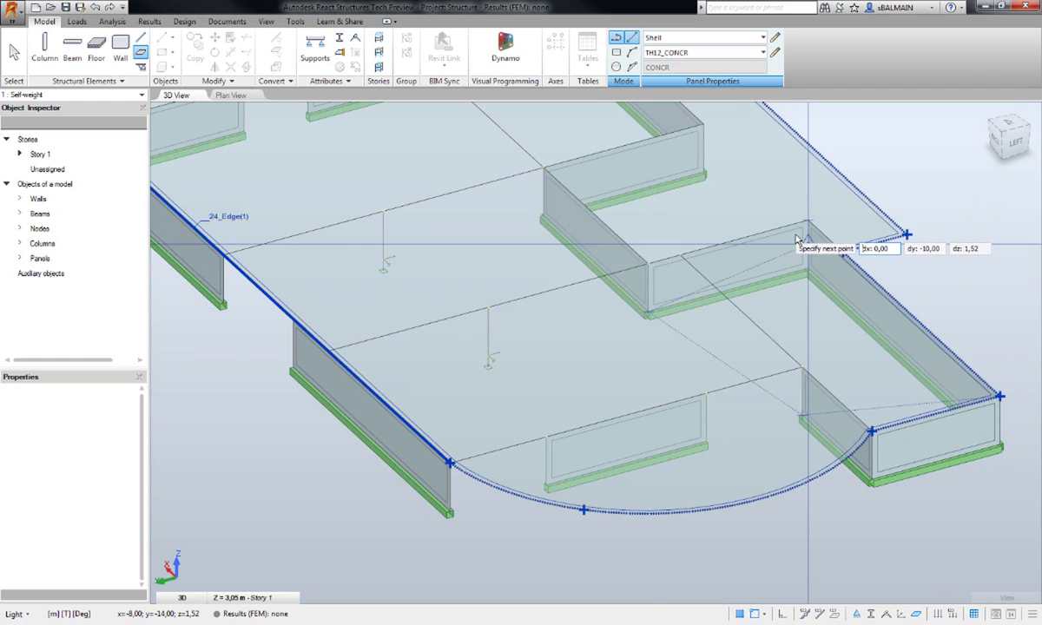
click(687, 264)
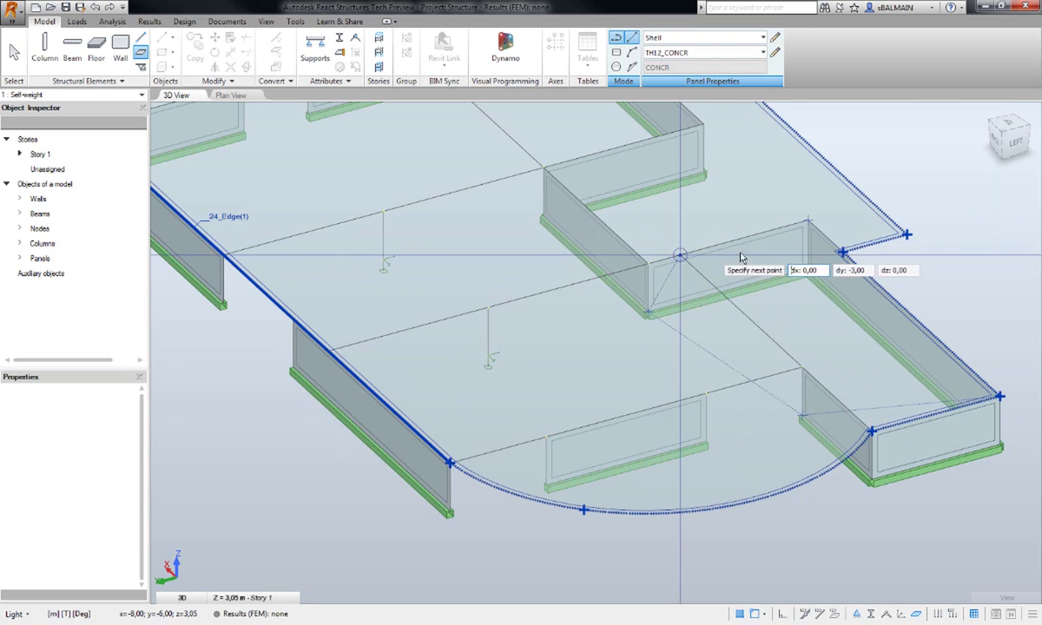
click(809, 226)
key(Escape)
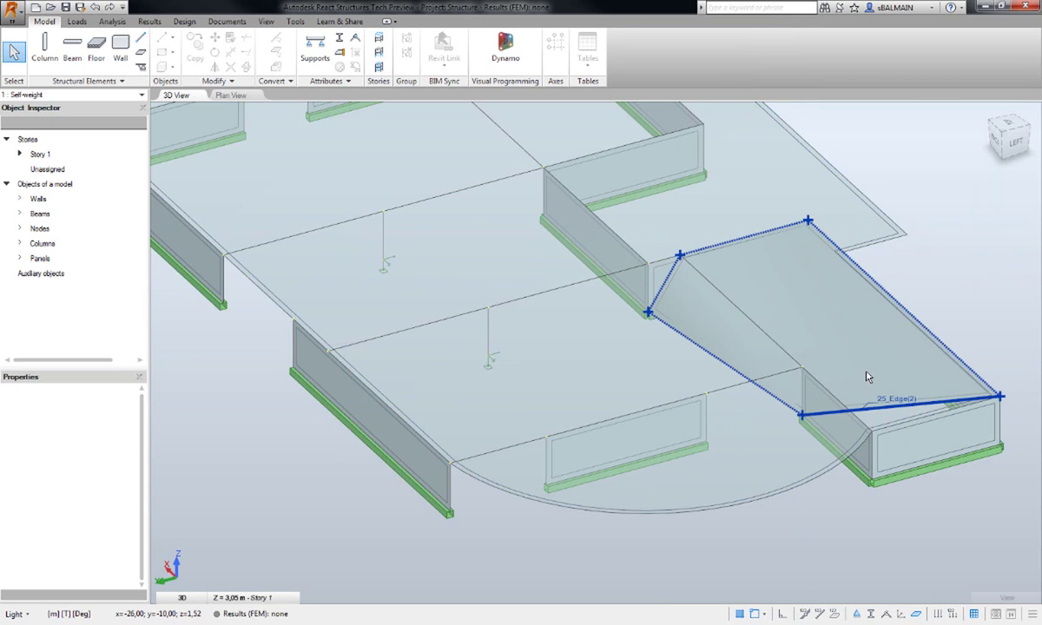
Delete the skewed shell panel over the wing near (-26, -10)
mouse_move(869, 377)
shift+middle_down()
mouse_move(770, 391)
mouse_move(786, 374)
mouse_move(819, 373)
mouse_move(872, 395)
mouse_move(874, 377)
mouse_move(854, 389)
shift+middle_up()
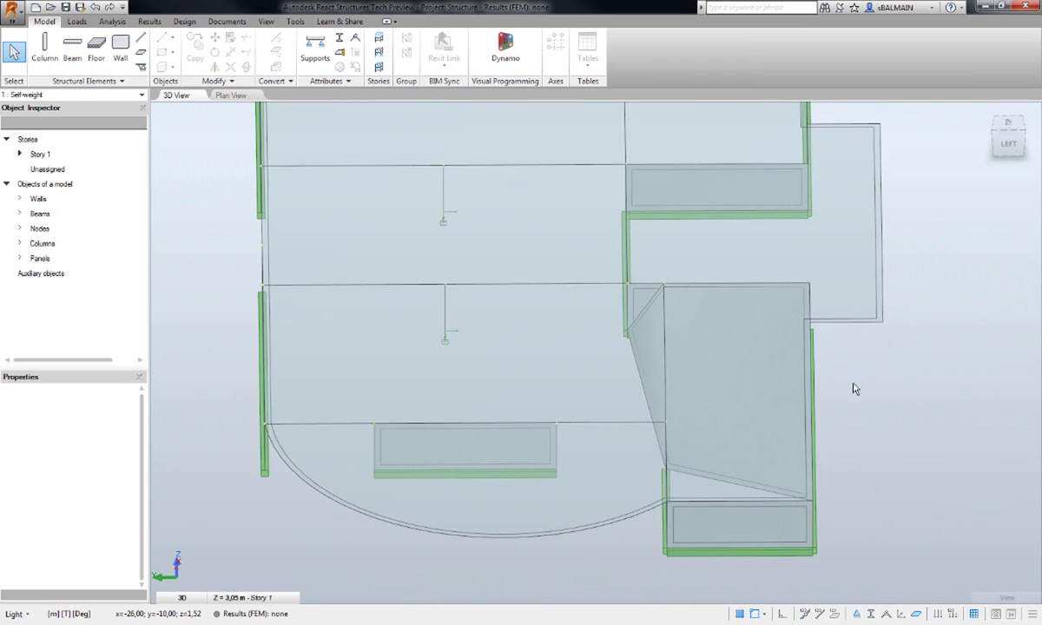
click(738, 476)
key(Delete)
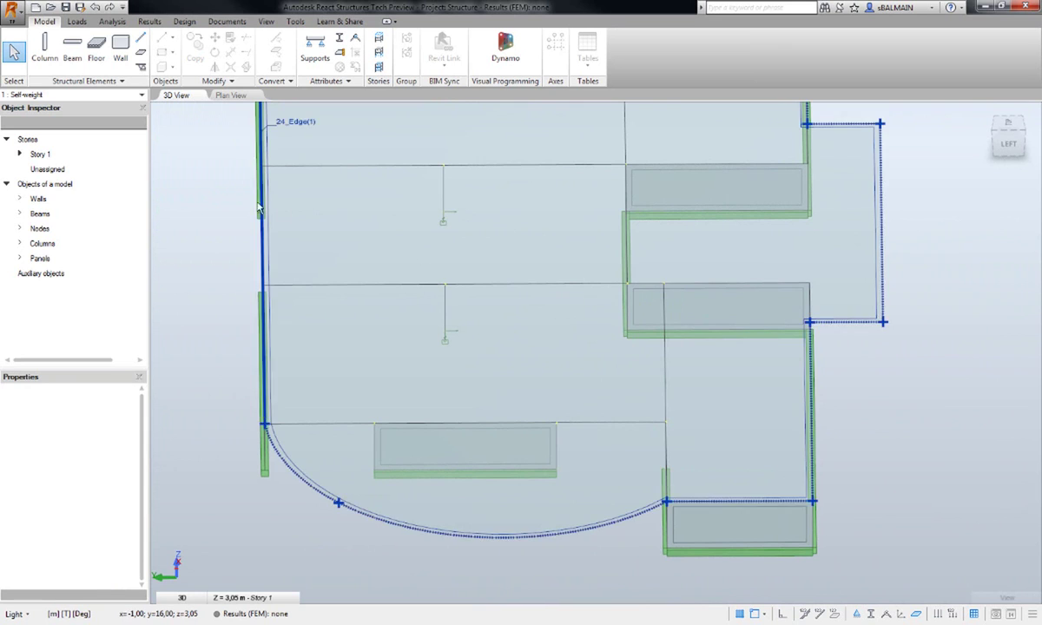
Review the available steel bar joist sections and leave the joist command without placing one
click(140, 66)
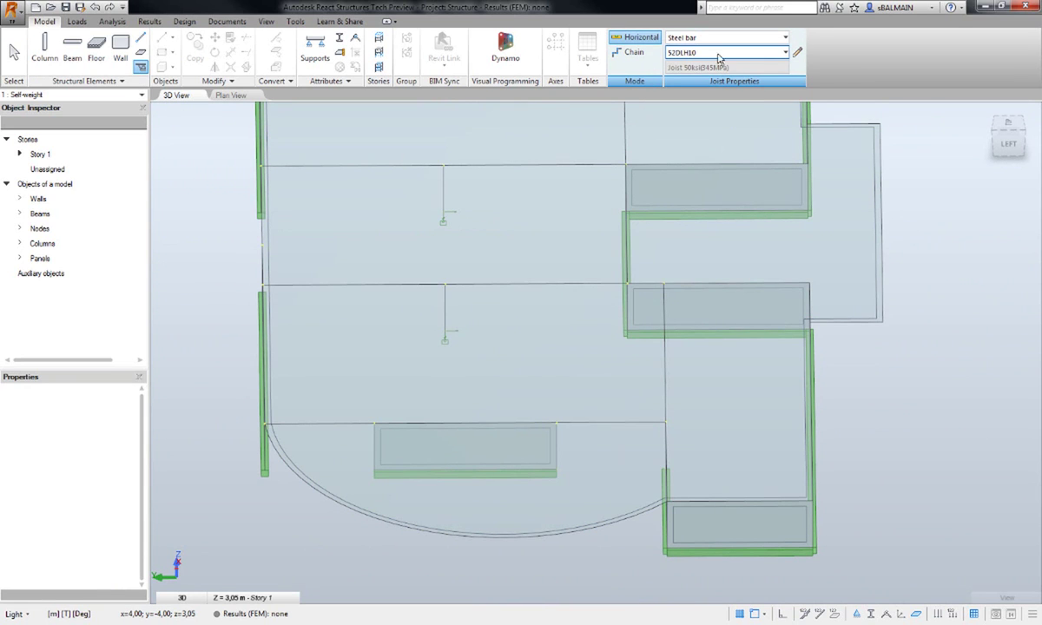
click(784, 53)
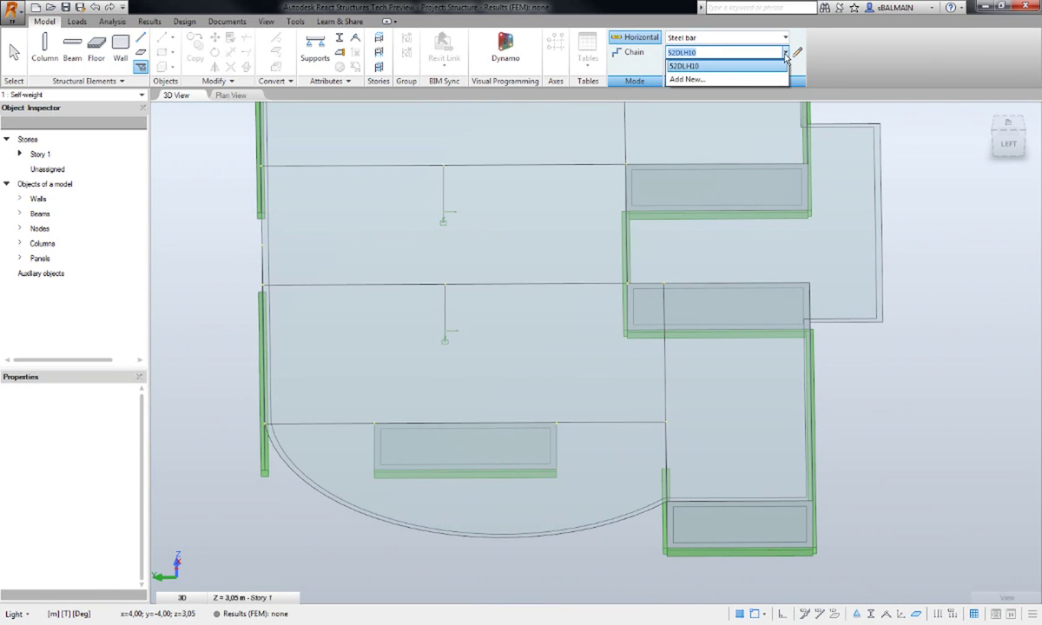
click(717, 55)
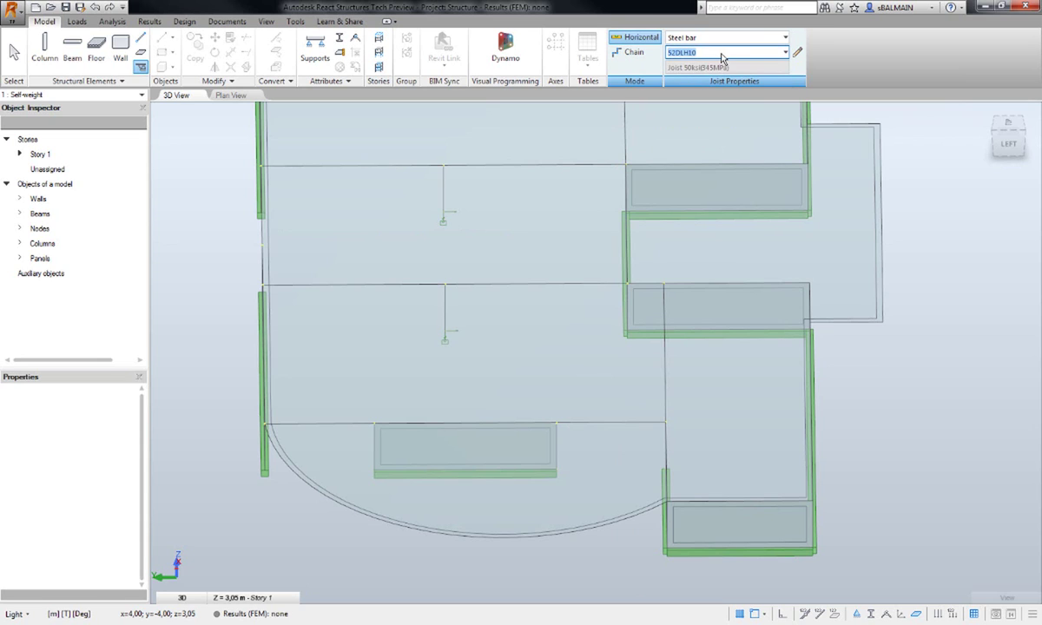
key(Escape)
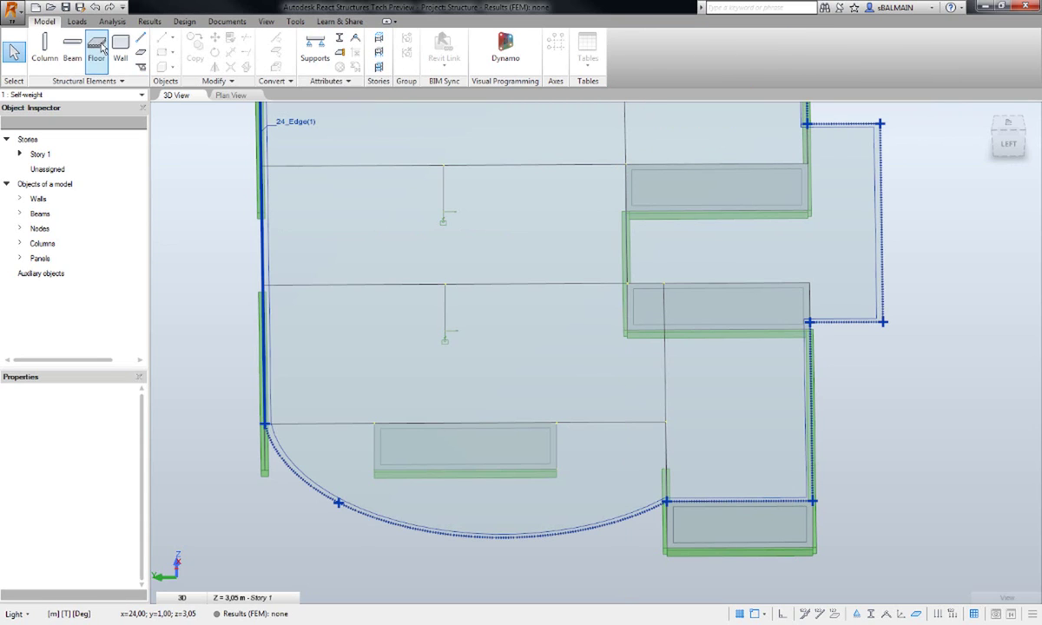
Review the support options for direct assignment, including the Fixed planar support type
click(316, 54)
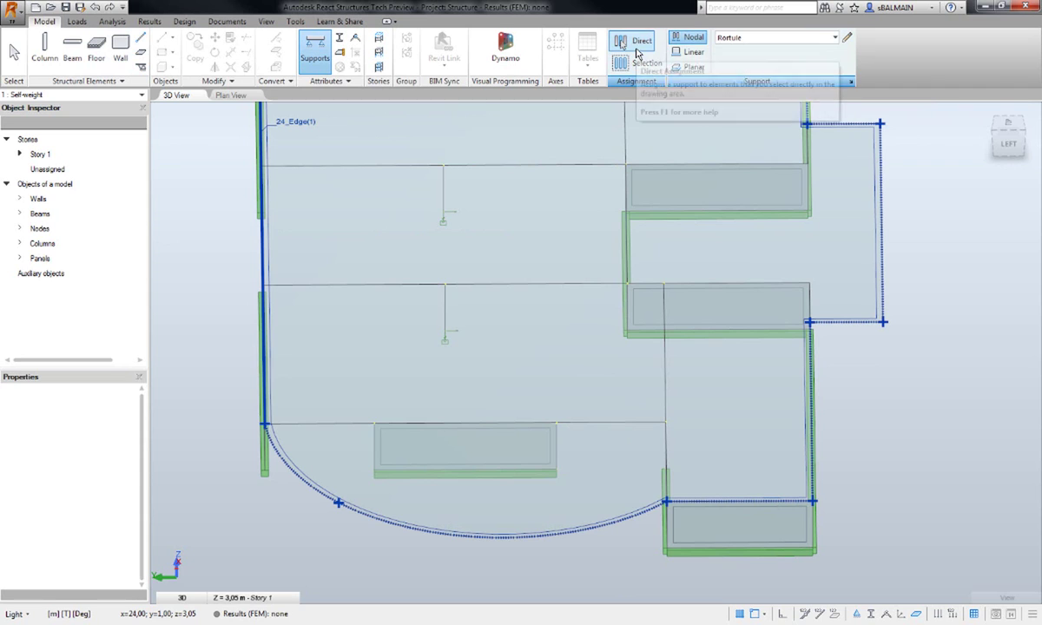
click(636, 48)
click(690, 67)
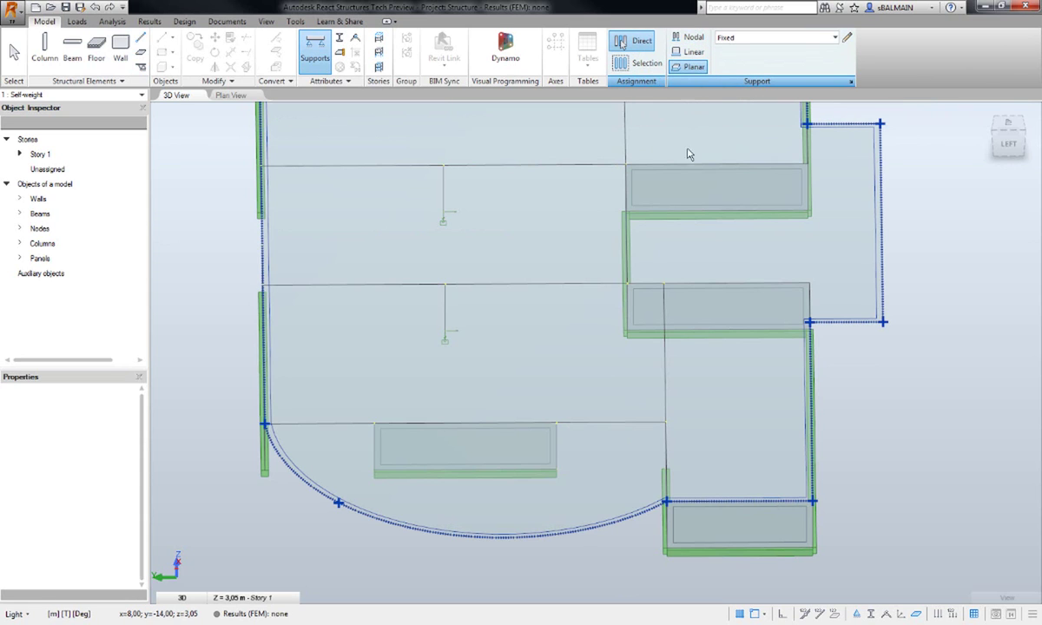
shift+middle_drag(584, 285, 617, 267)
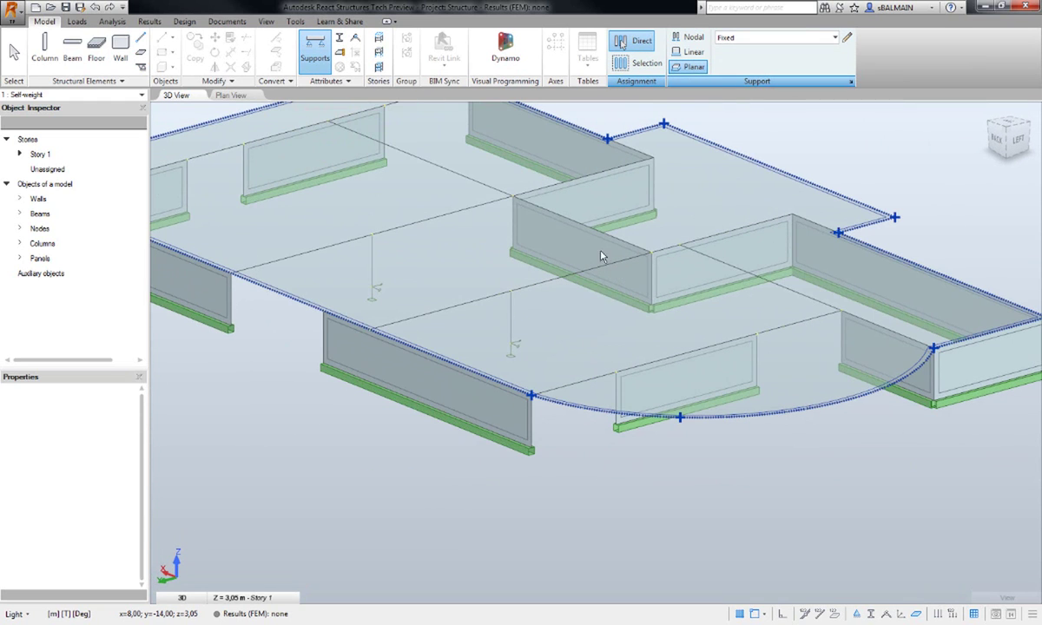
click(835, 38)
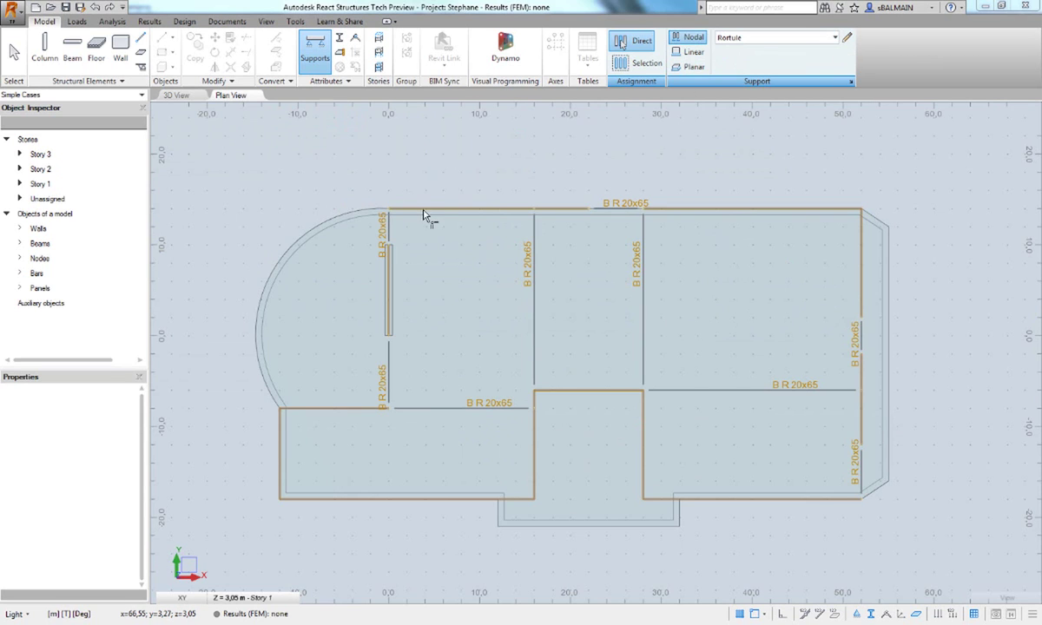
Examine the rigid and elastic settings of the Rortule nodal support and close its definition without saving
click(846, 36)
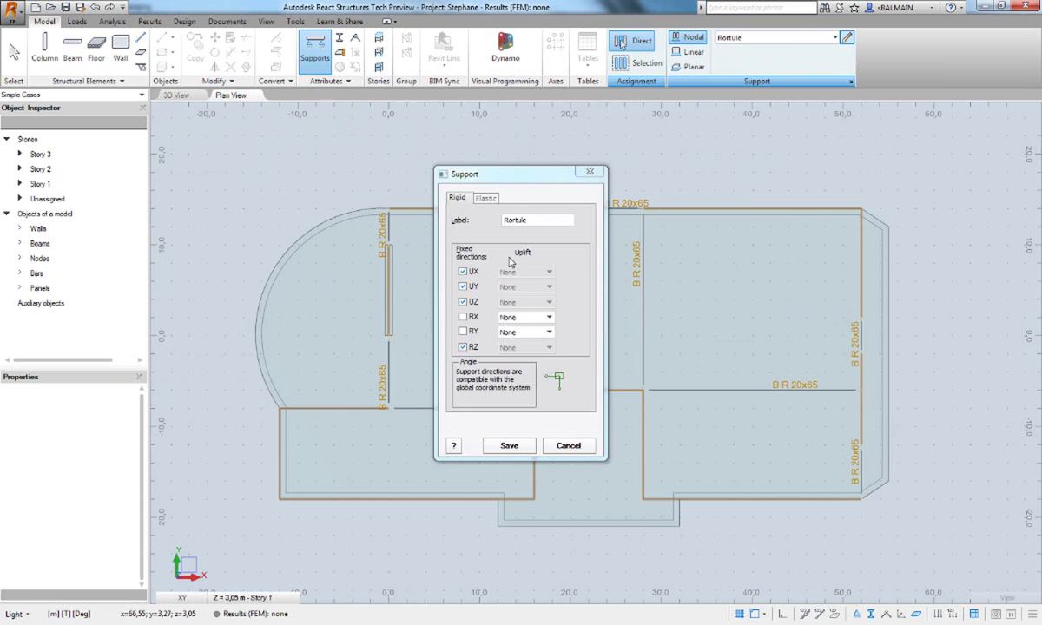
click(483, 198)
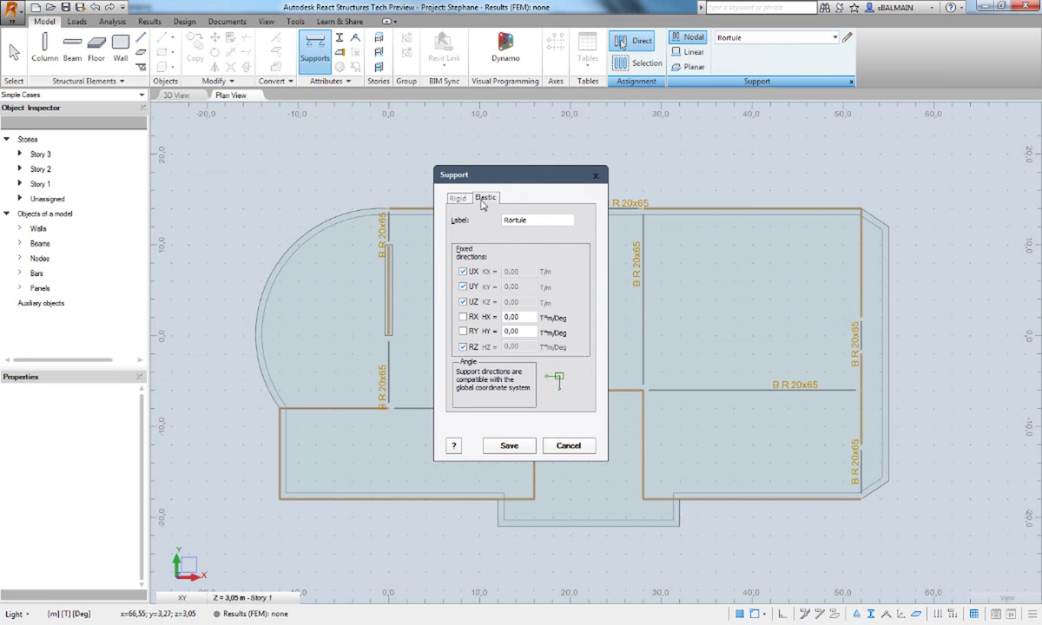
click(455, 200)
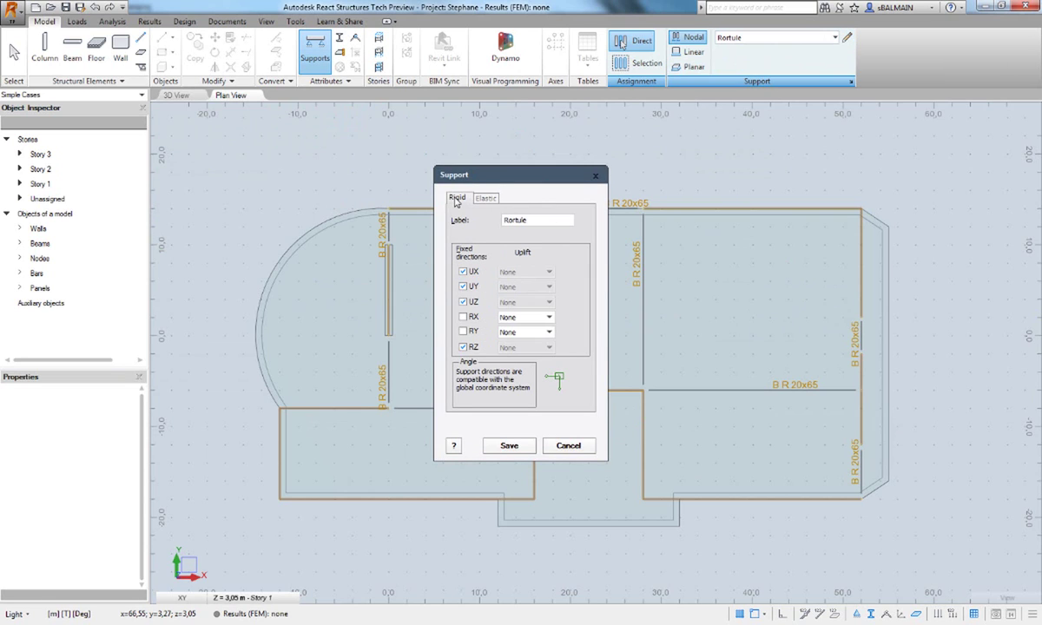
click(562, 452)
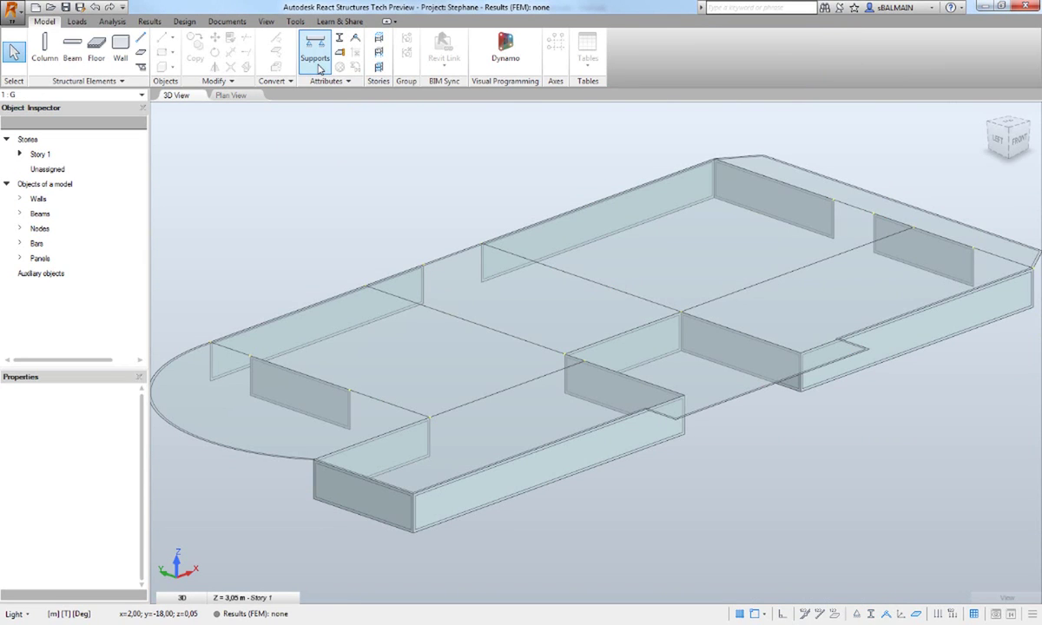
Preview the B R 20x65 section assignment on the concrete beams and enlarge the node and bar number labels
click(338, 40)
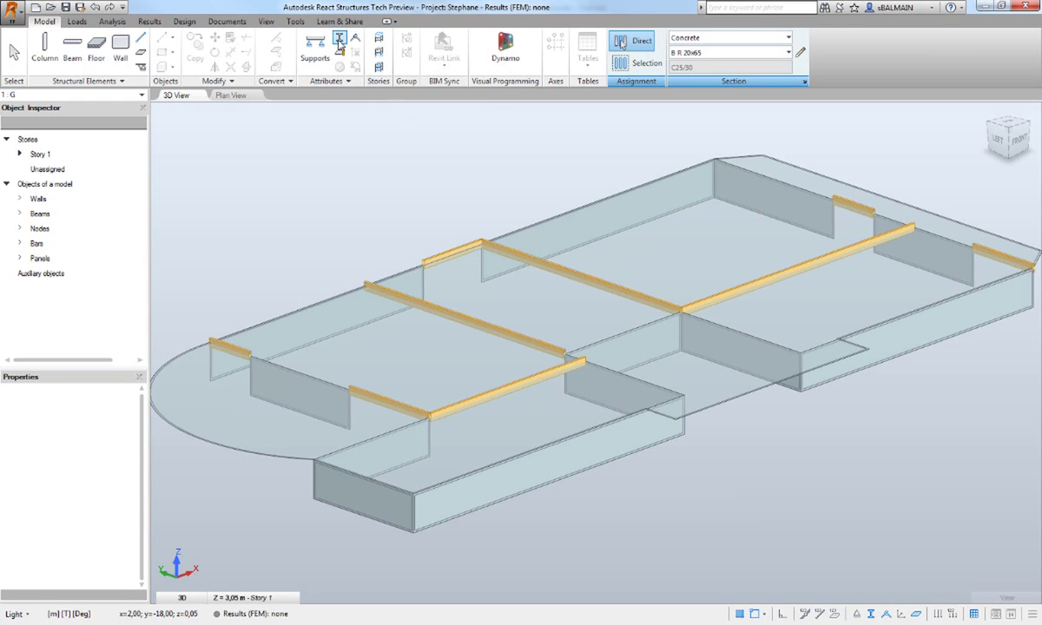
click(340, 43)
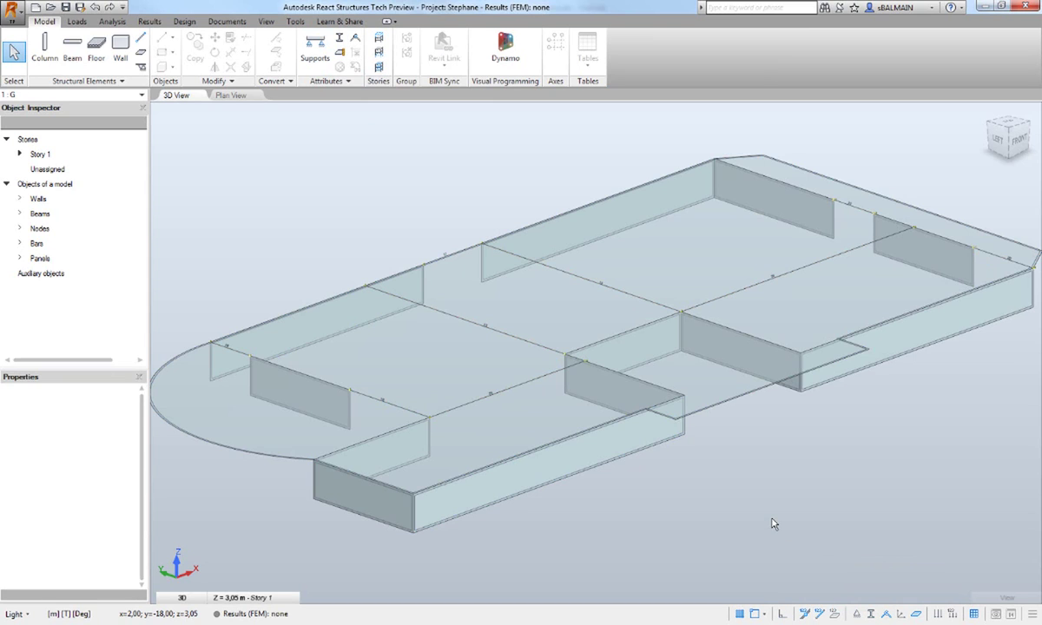
key(Page_Up)
key(Page_Up)
key(Page_Up)
key(Page_Up)
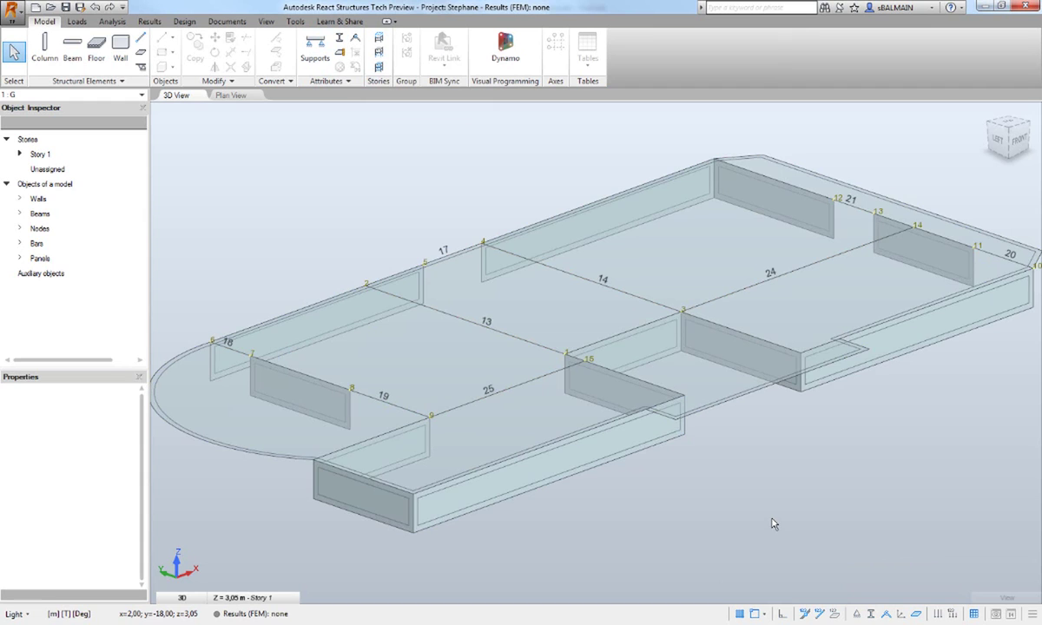
Toggle the node and panel number labels, the support symbols and the section display on and off
click(806, 614)
click(806, 614)
click(834, 614)
click(832, 615)
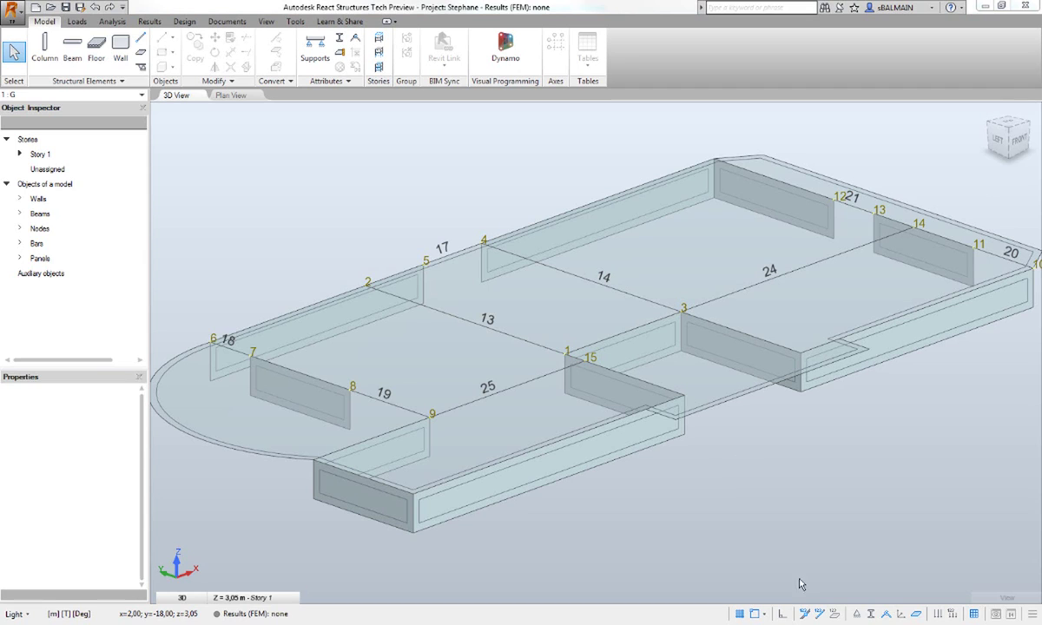
click(857, 614)
click(857, 614)
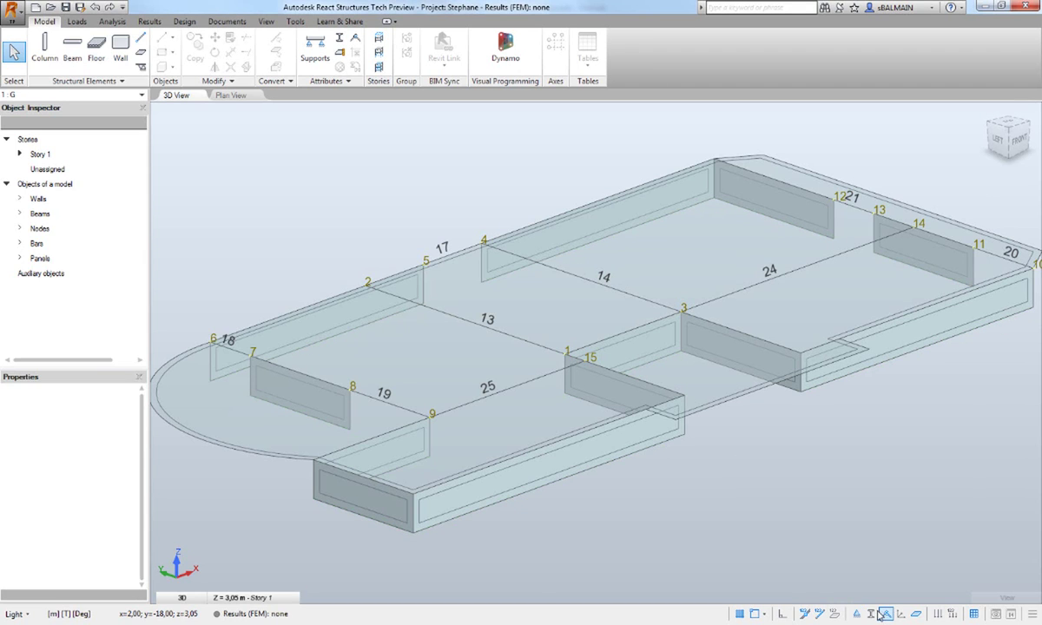
click(873, 614)
click(873, 614)
Assign a bar release to all the bars by selecting the entire structure
click(355, 39)
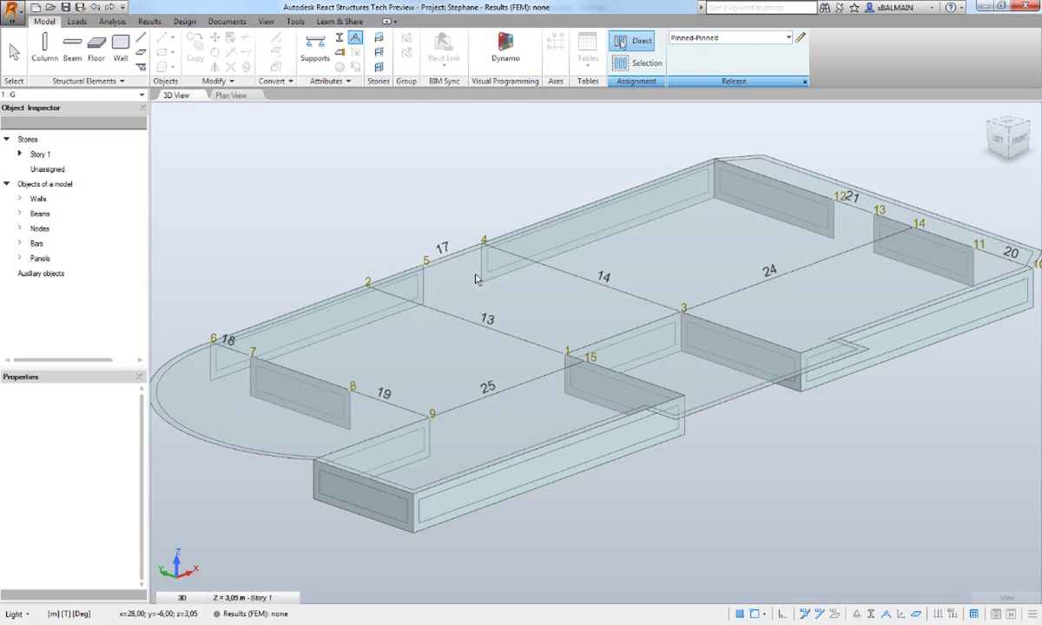
scroll(347, 240, down, 4)
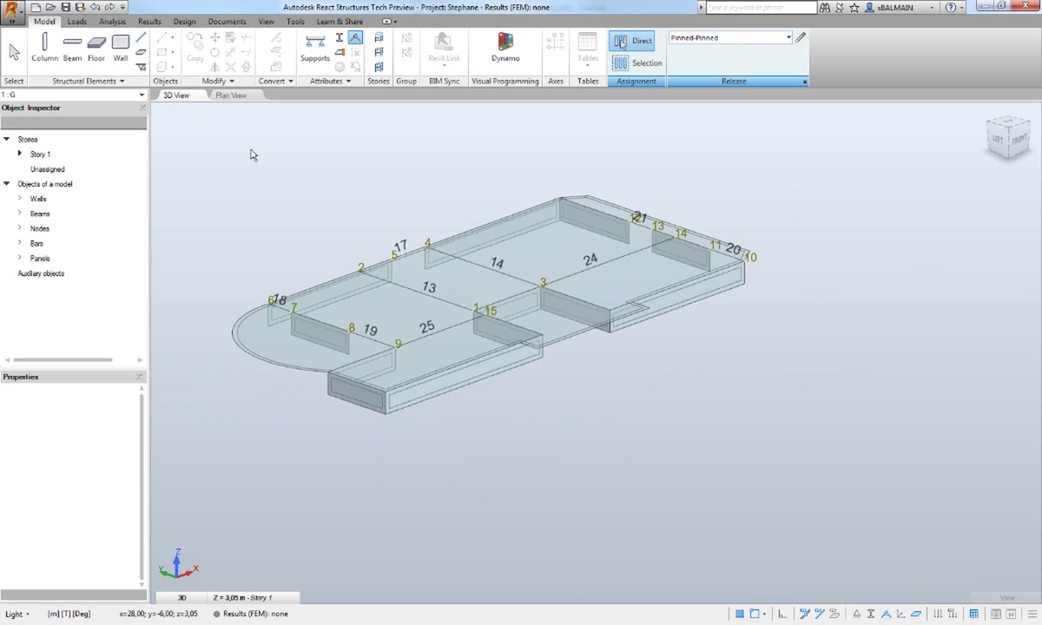
click(641, 63)
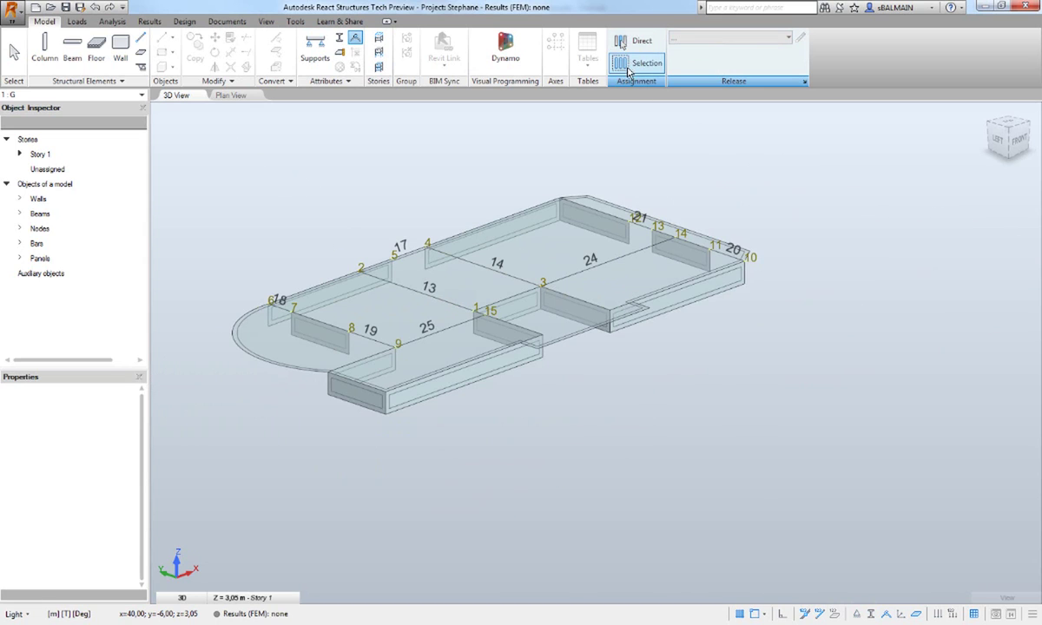
drag(439, 269, 836, 471)
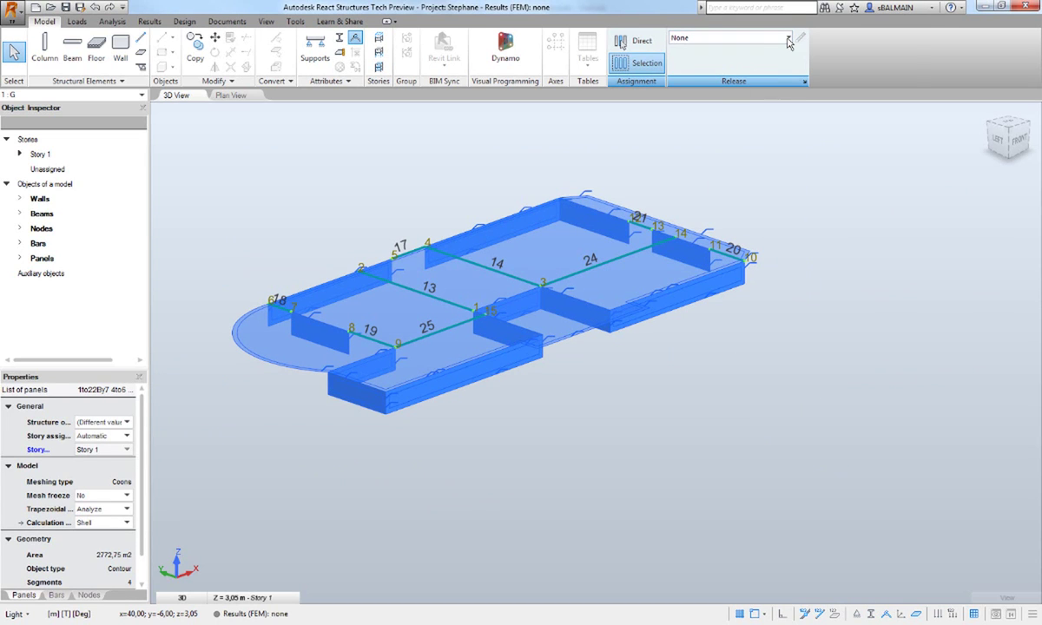
click(741, 38)
click(720, 91)
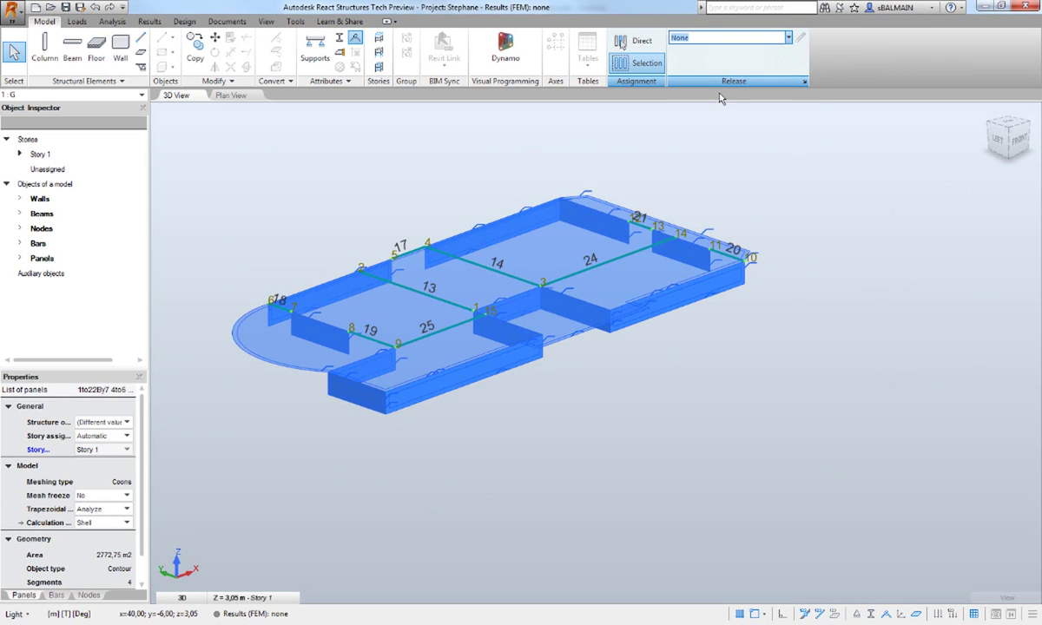
click(776, 352)
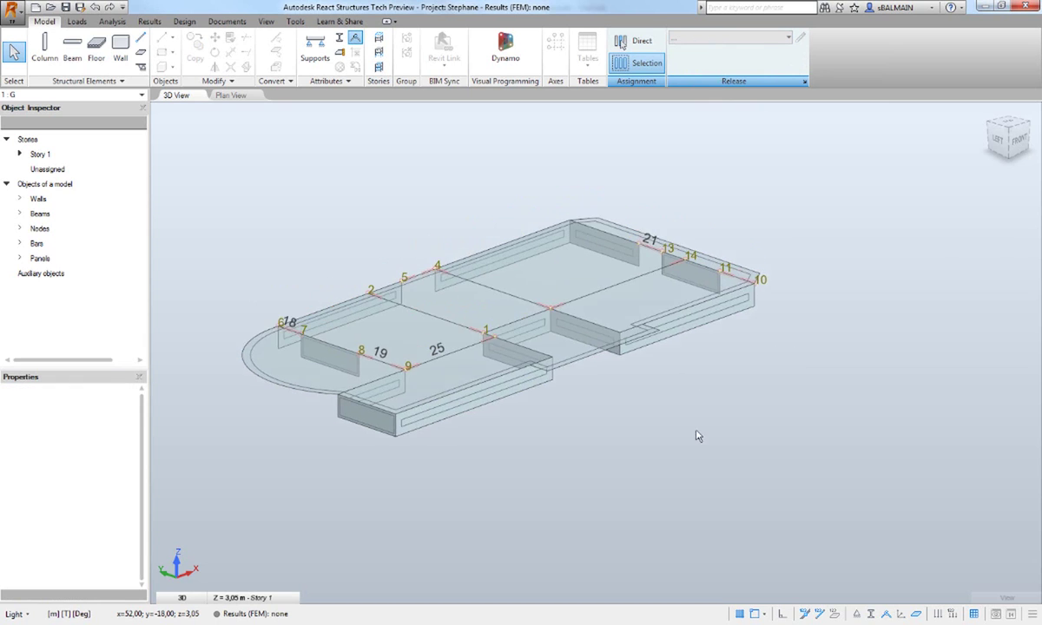
scroll(552, 463, up, 5)
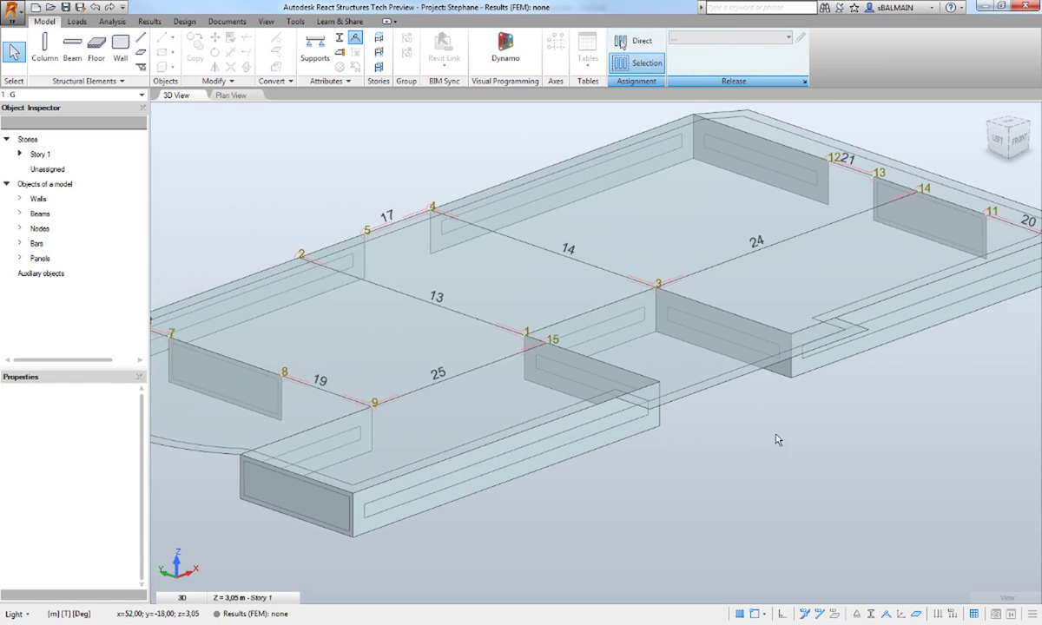
Hide the release symbols, and toggle the local coordinate systems and panel interiors on and off
click(886, 614)
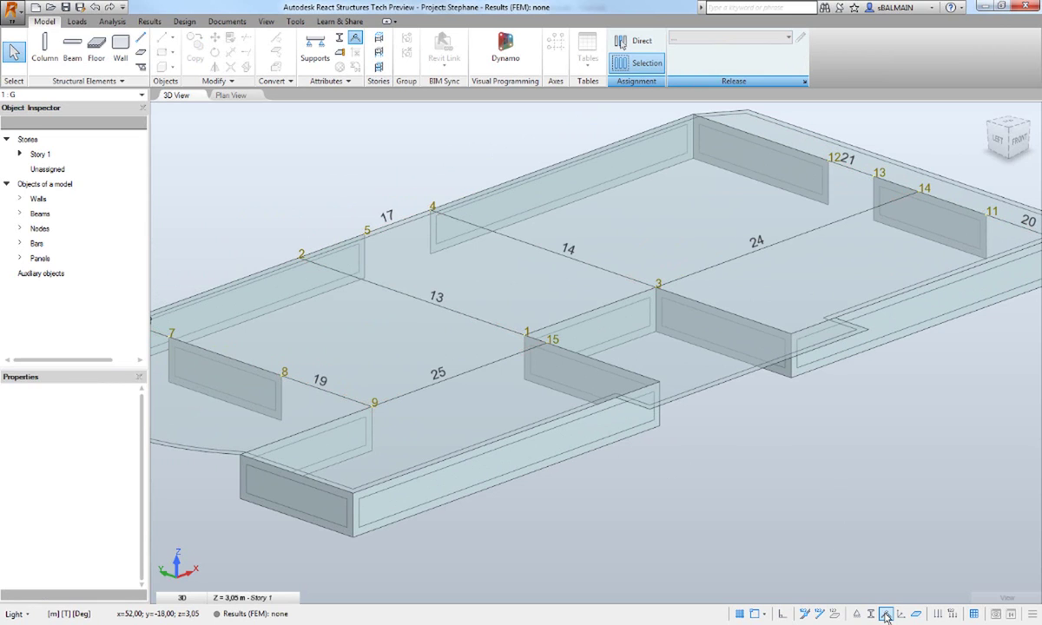
click(901, 614)
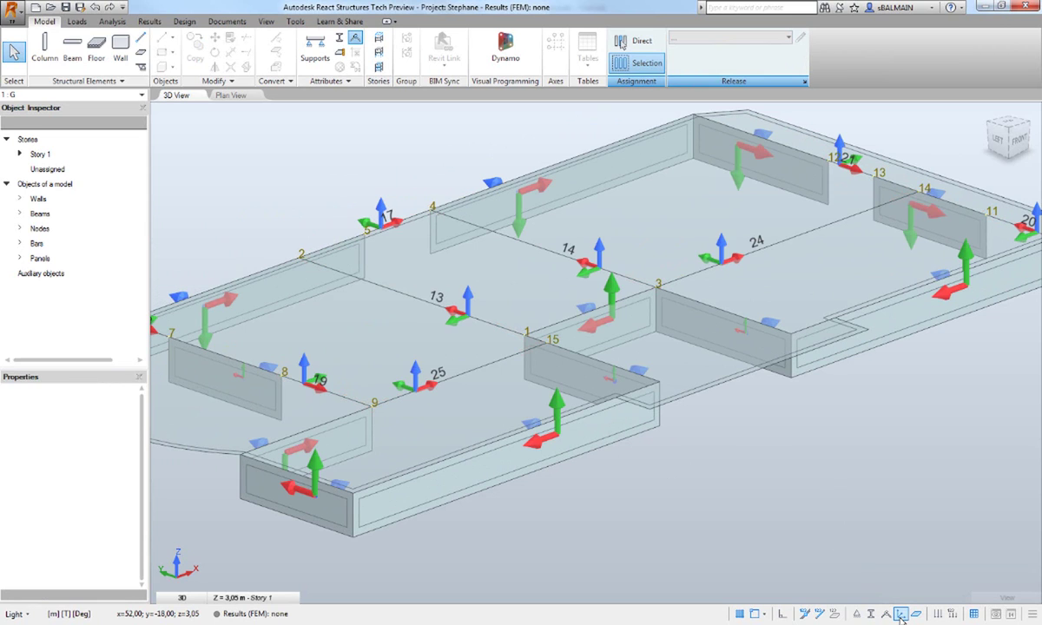
click(901, 614)
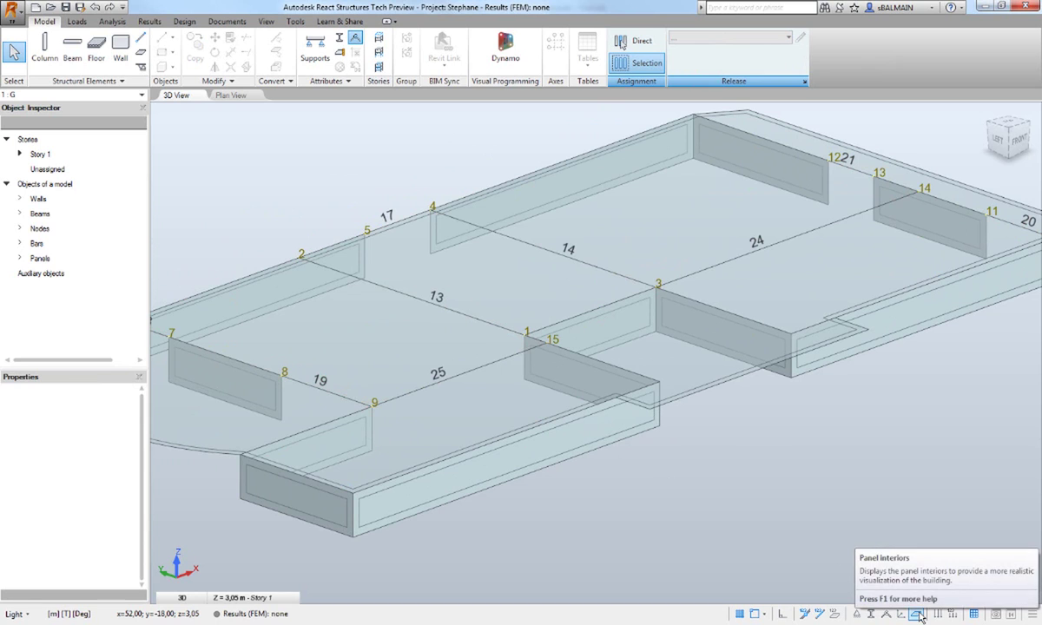
click(917, 614)
click(917, 614)
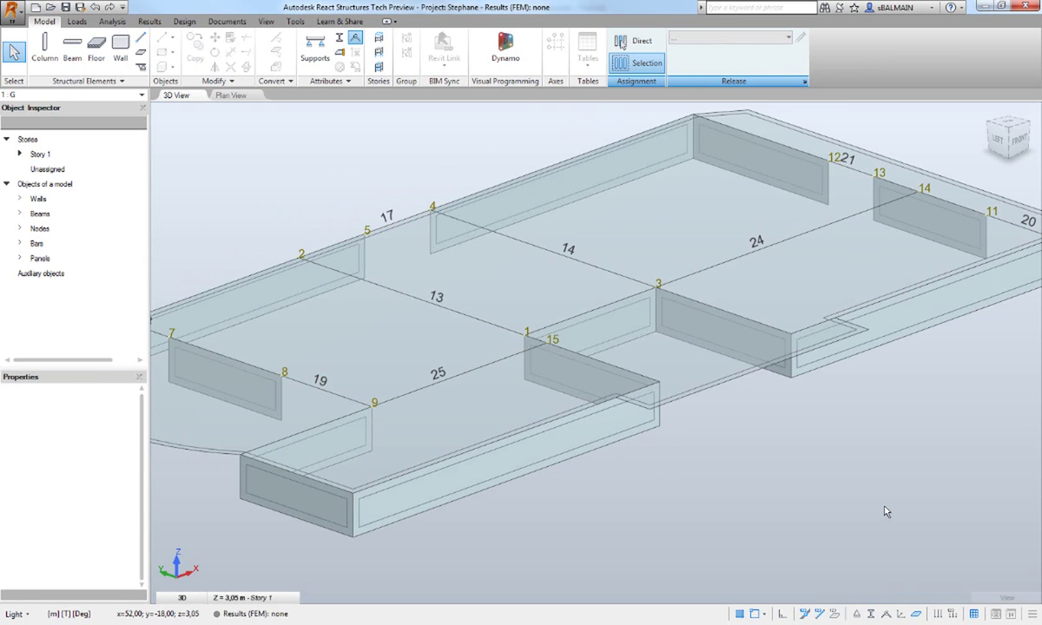
middle_drag(885, 511, 889, 511)
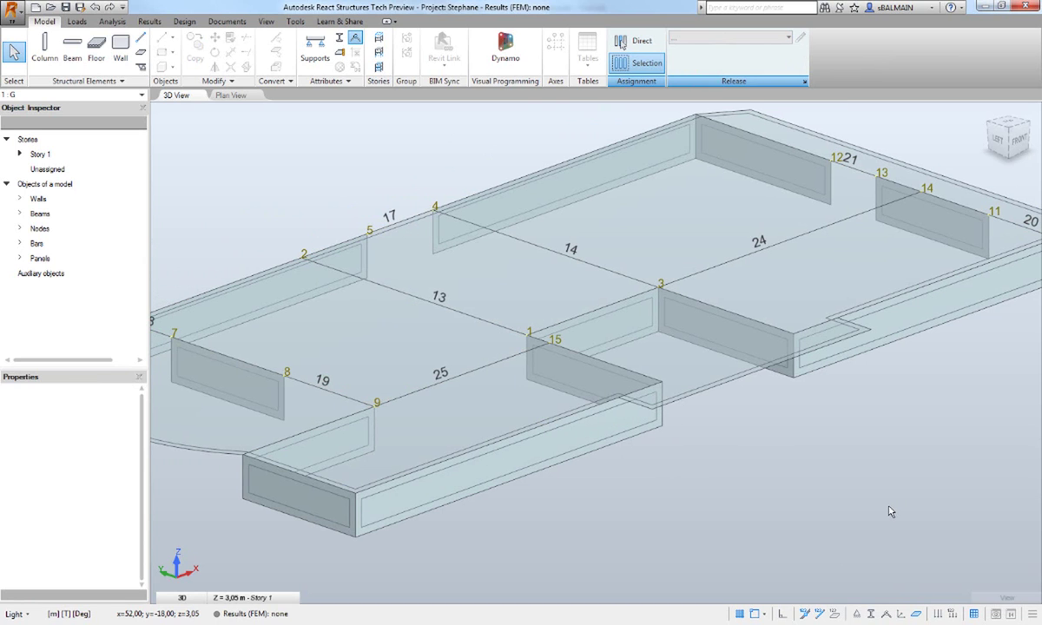
Display the load symbols on the model, and try the load value and finite element calculation model display options
click(937, 614)
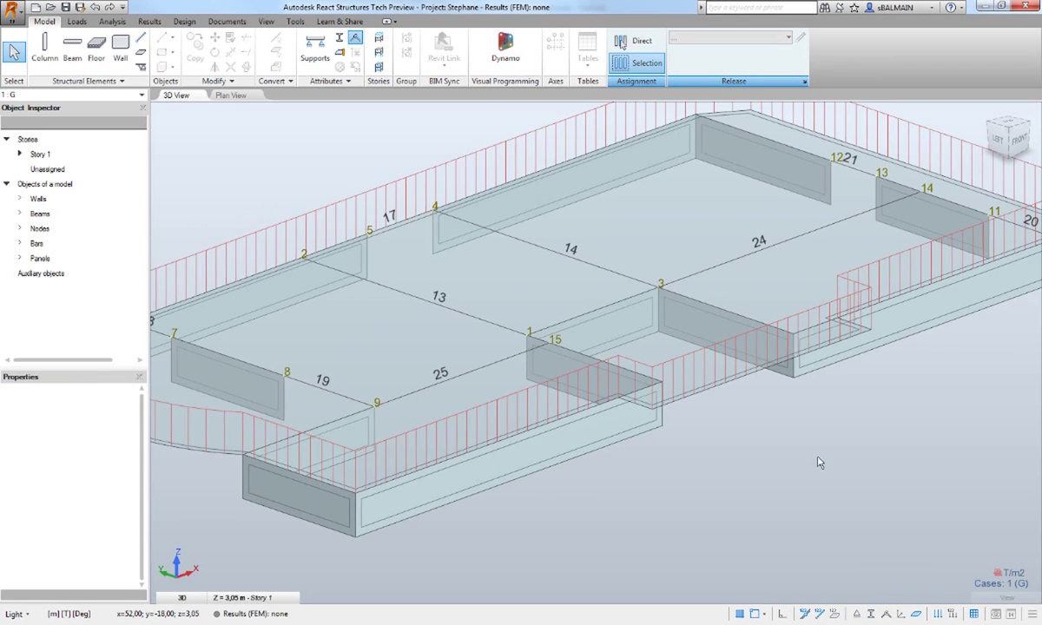
scroll(818, 462, down, 3)
click(953, 614)
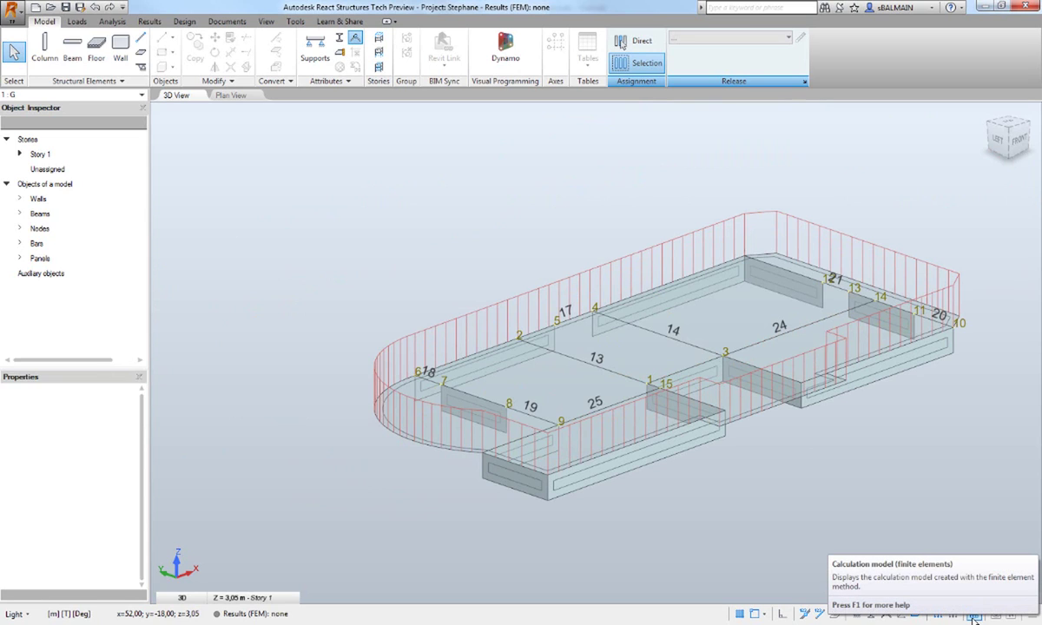
click(974, 615)
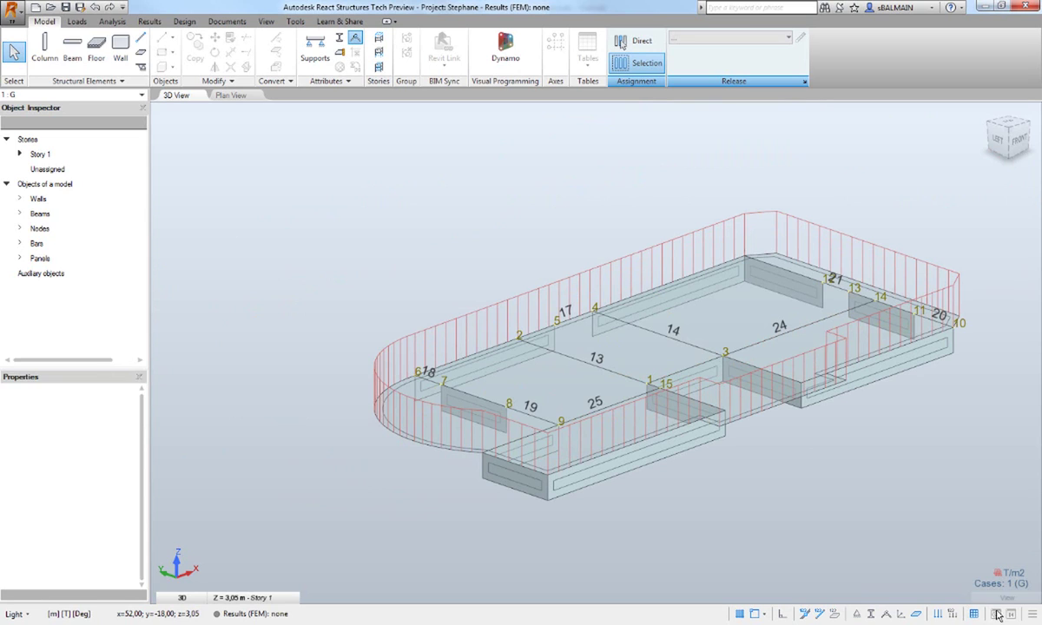
Clip the model with a section plane to look inside and restore the full view
mouse_move(1007, 598)
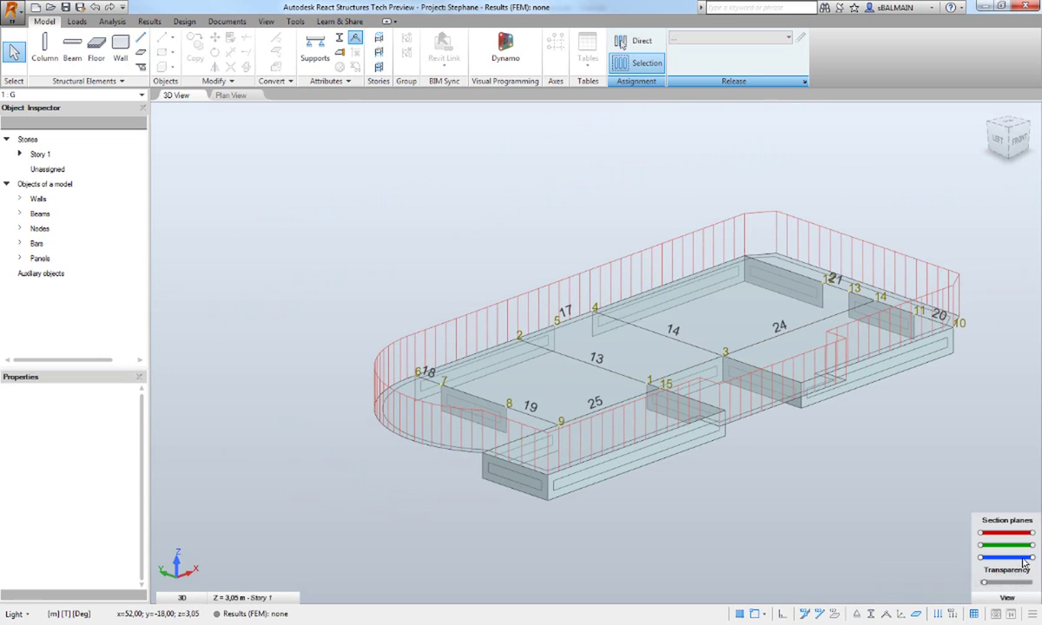
drag(1034, 558, 1012, 545)
mouse_move(1010, 598)
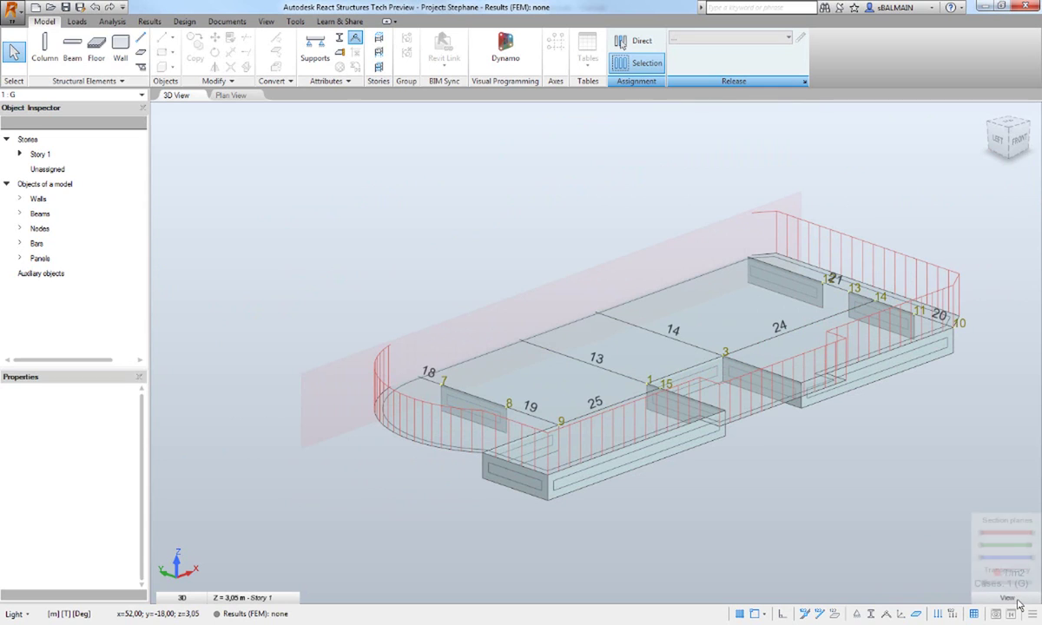
drag(1030, 547, 1037, 547)
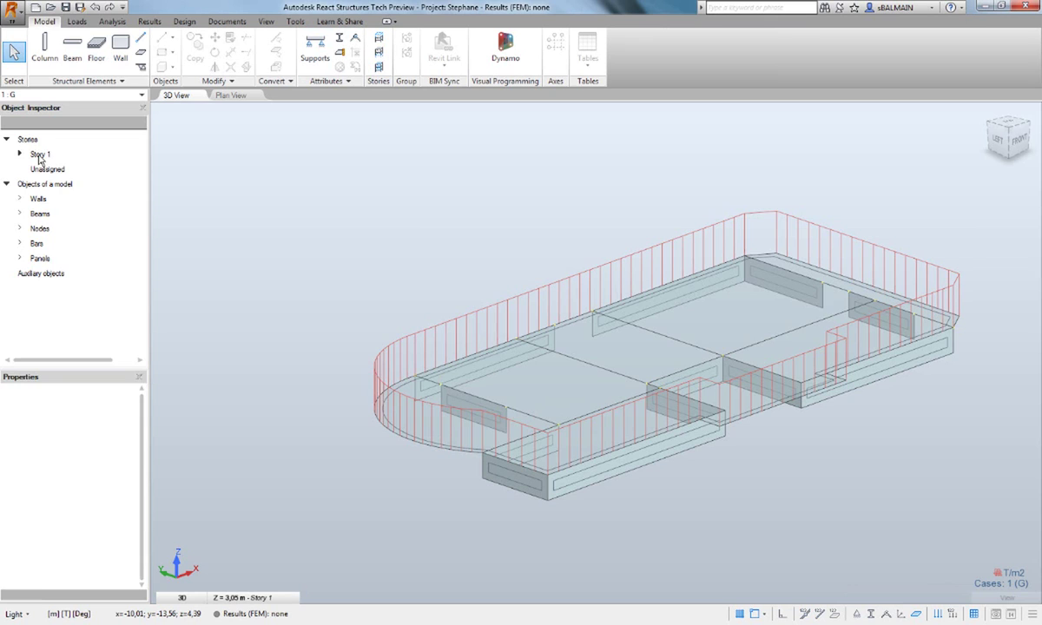
Copy Story 1 above twice to make a three-story building
click(39, 155)
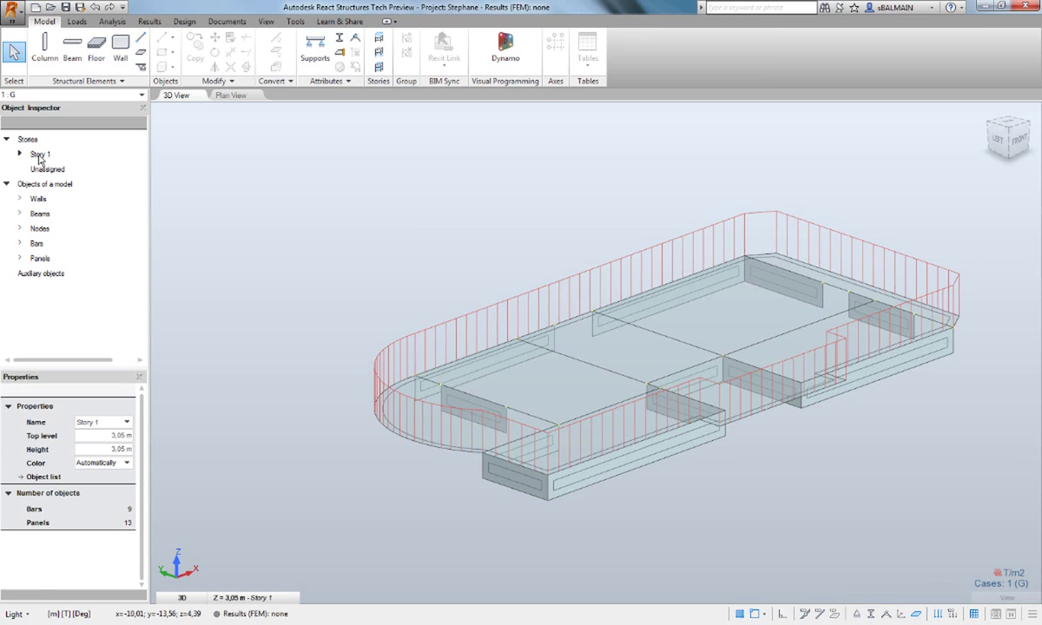
right_click(40, 156)
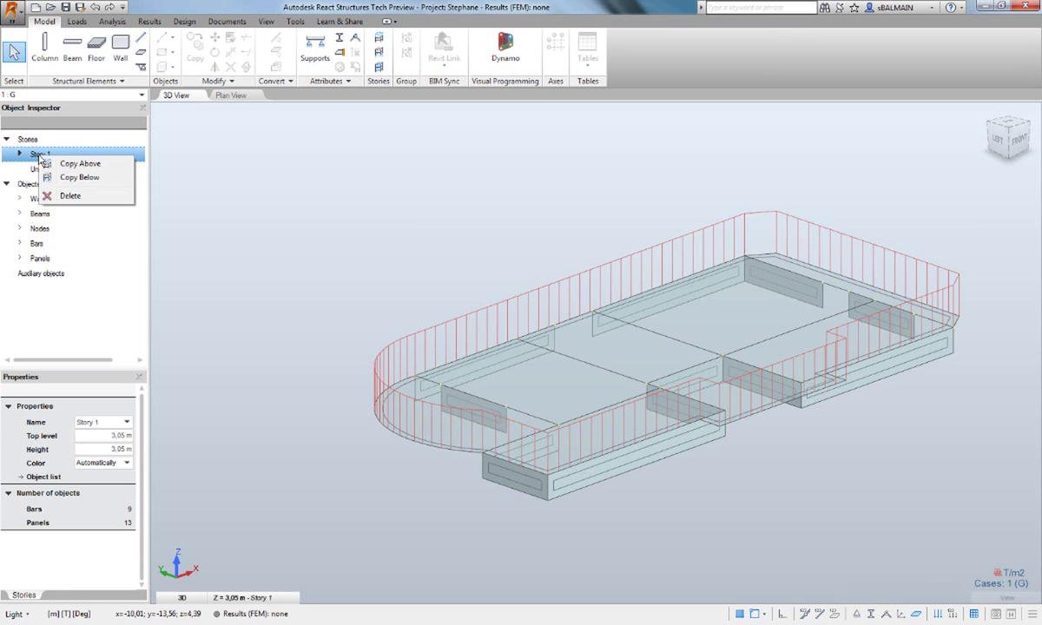
click(230, 177)
click(383, 37)
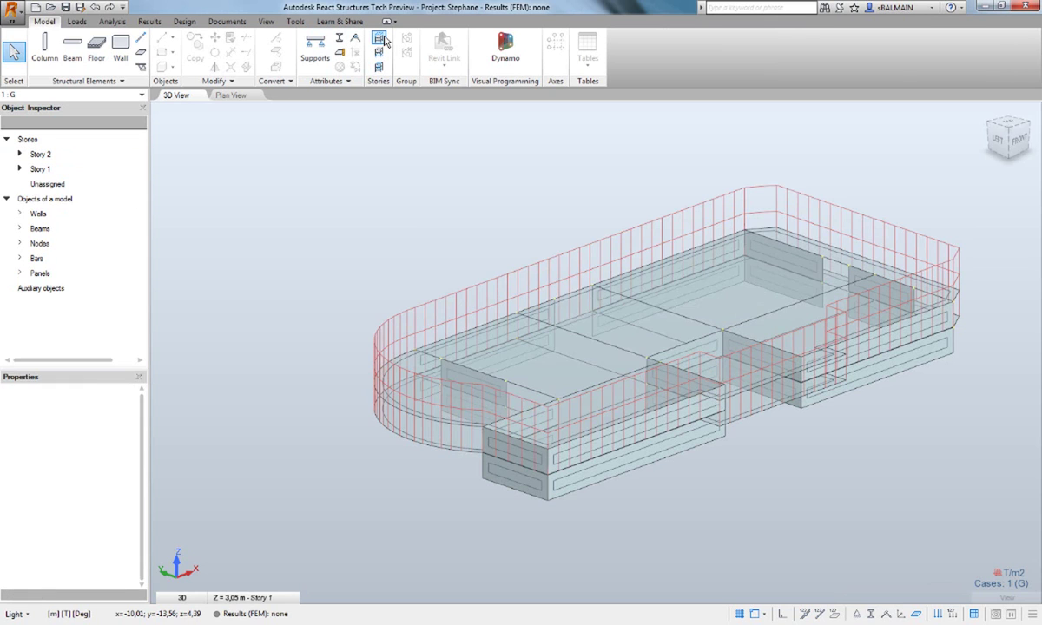
click(384, 38)
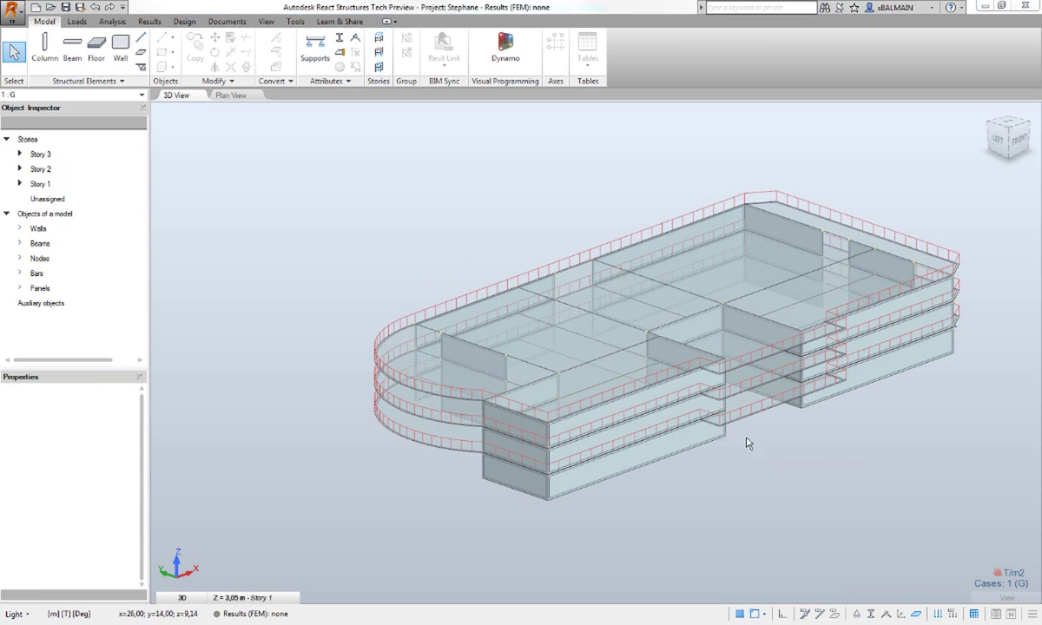
Set the height of Story 3 to 4 m and clear the selection
click(36, 156)
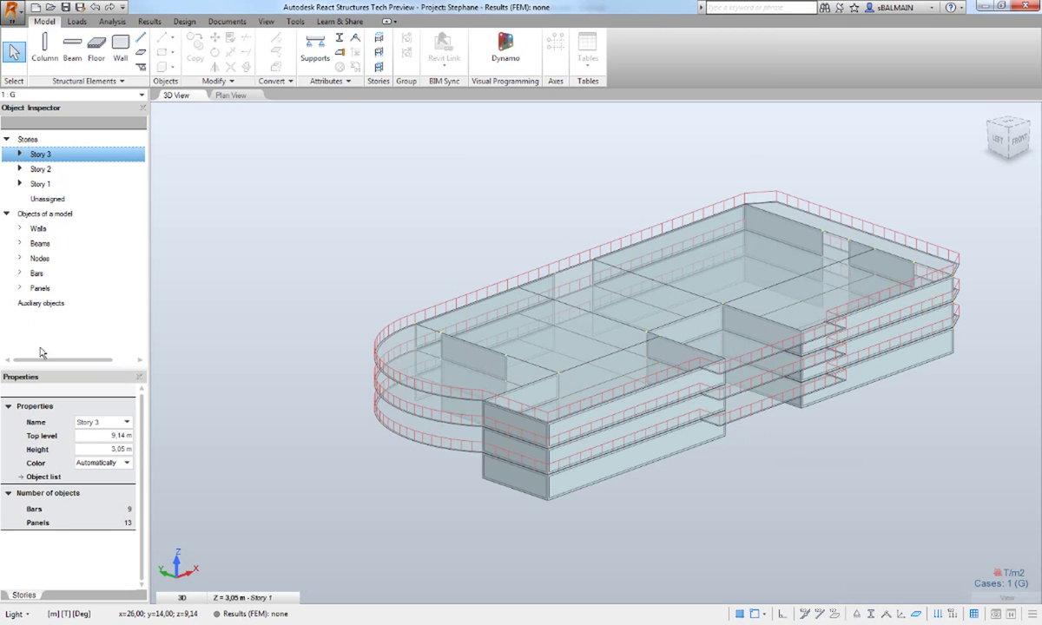
click(119, 449)
text(4)
key(Return)
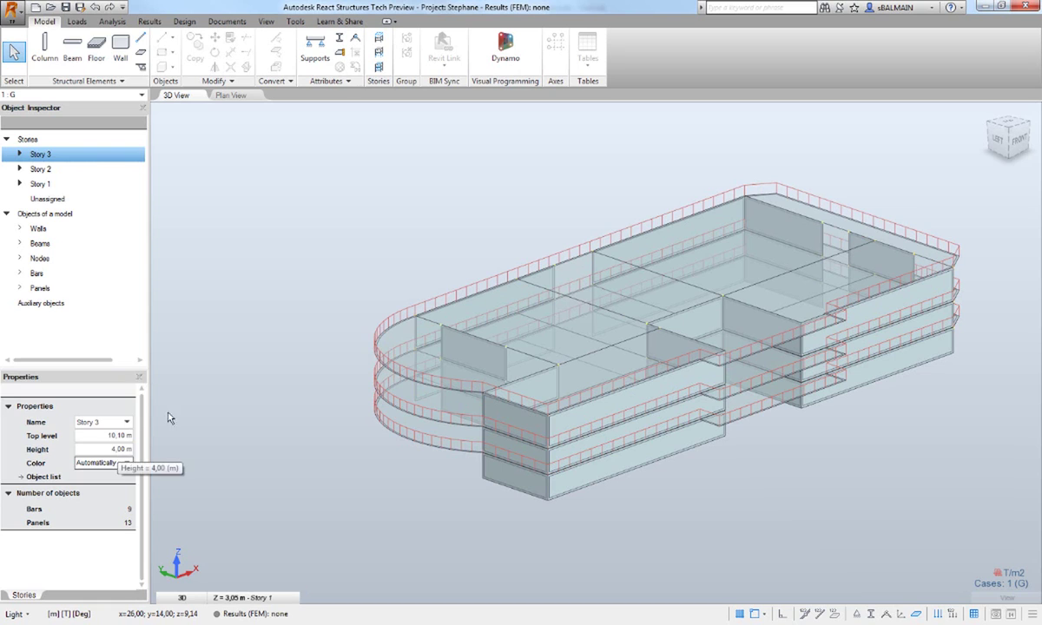
click(299, 410)
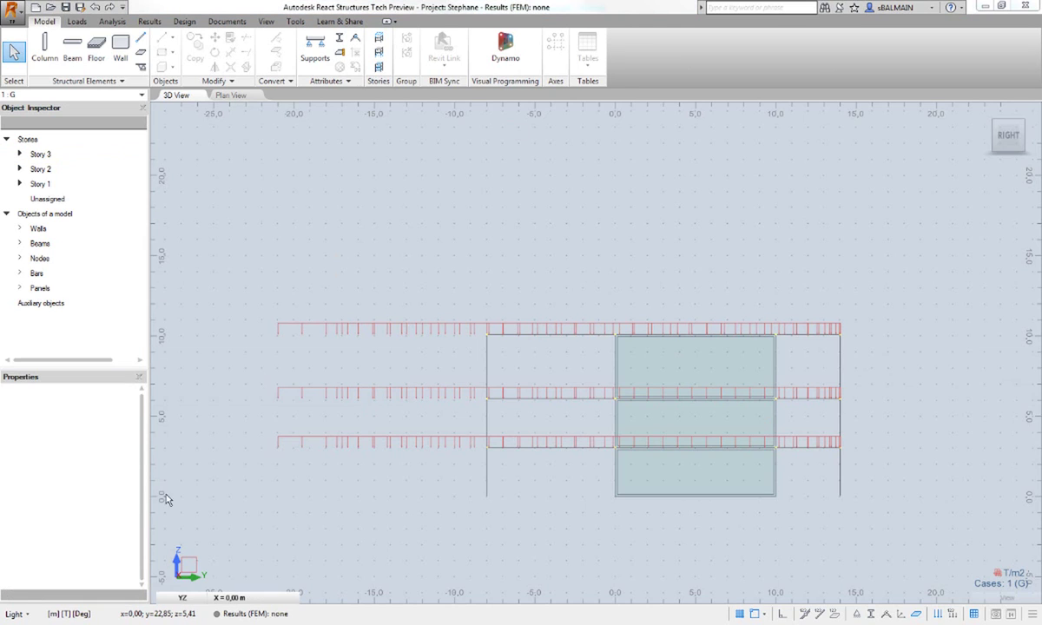
Work in the YZ plane at X = 0 and set up the Bar command with material Steel and section IPE 200
click(186, 598)
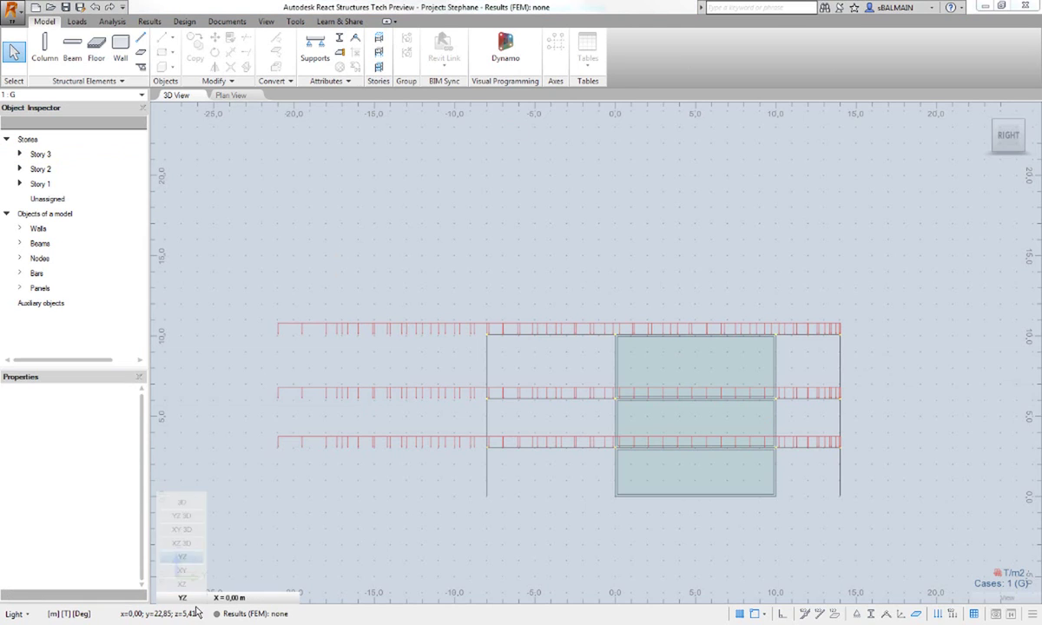
click(190, 559)
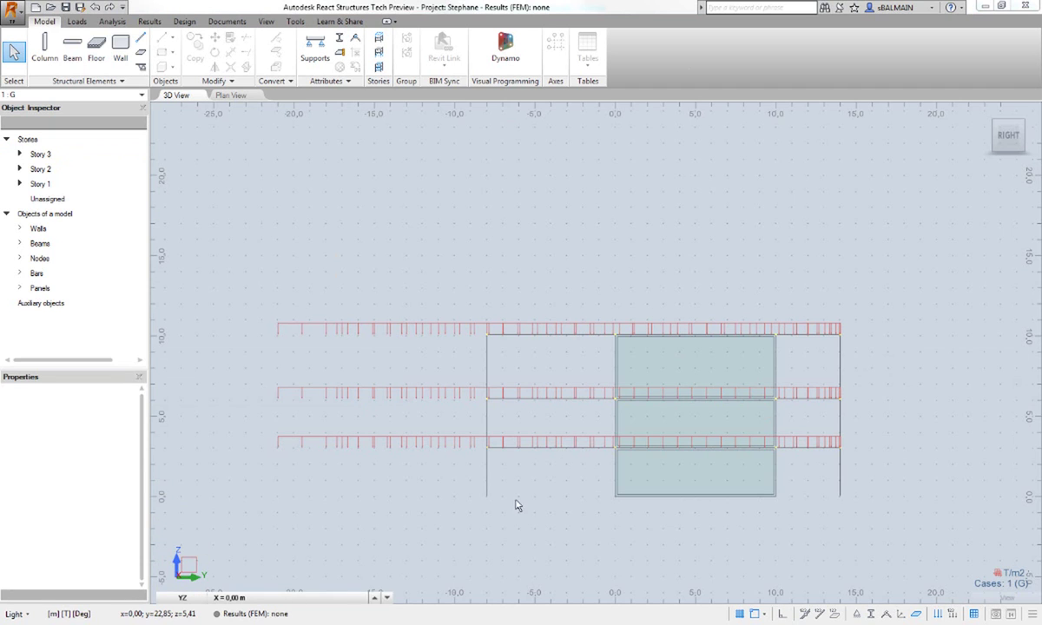
click(141, 43)
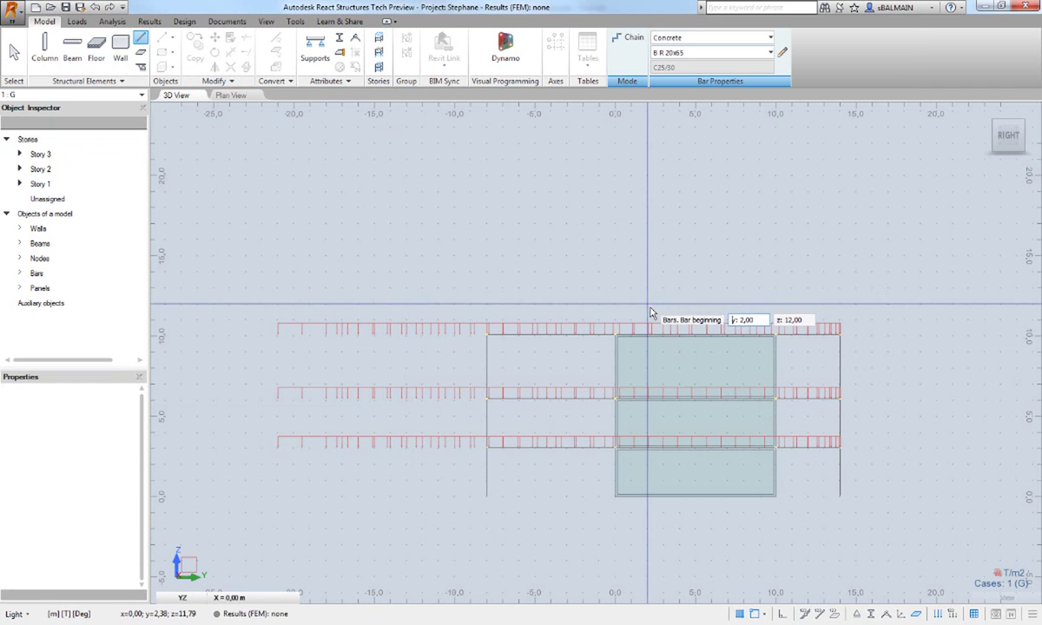
click(768, 39)
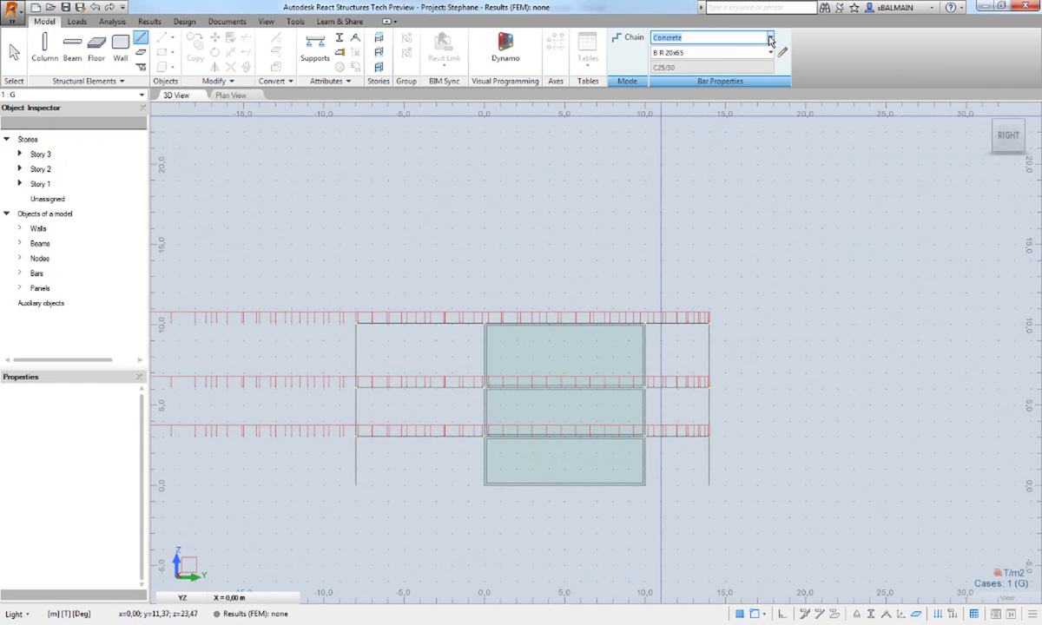
click(714, 65)
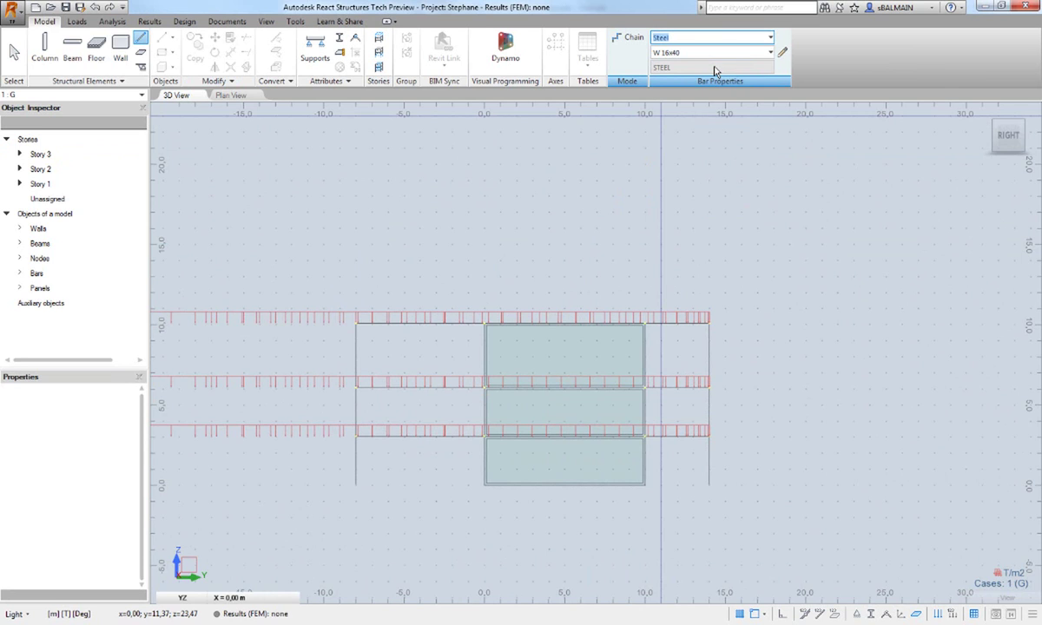
click(770, 53)
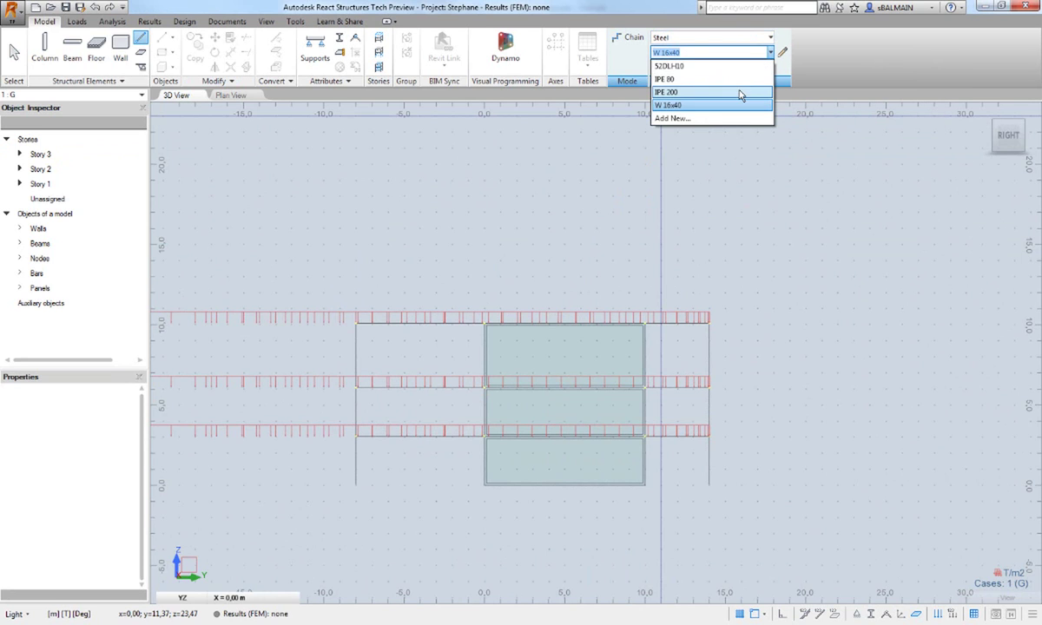
click(739, 93)
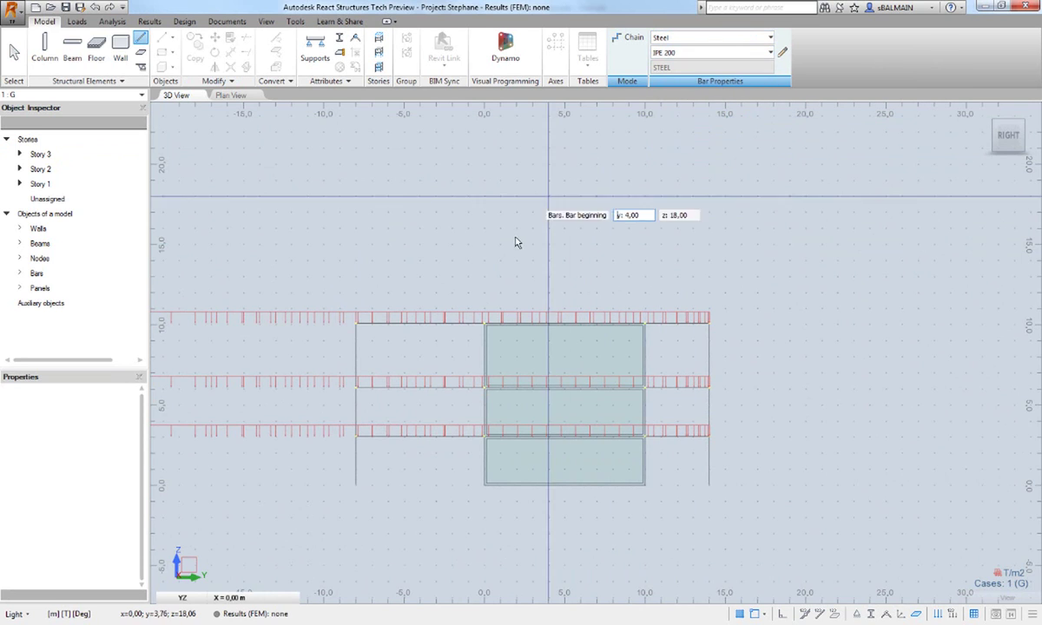
Draw bars for the post at Y = 0 up to Z = 14, a sloped bar to (-4, 16) and the rafter down to (10, 14)
click(484, 323)
click(484, 263)
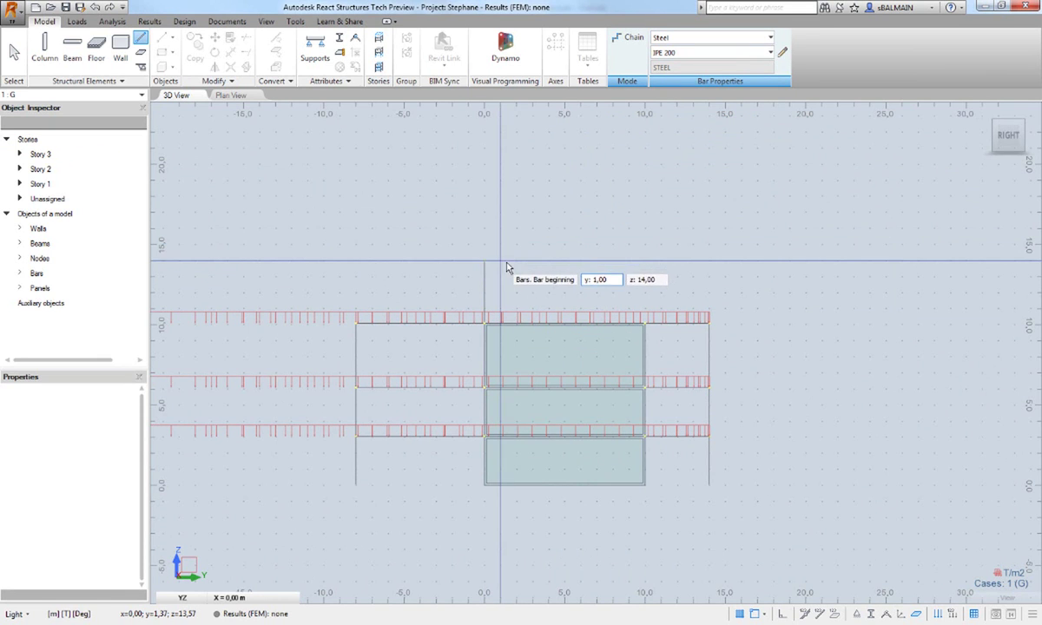
middle_drag(507, 262, 484, 258)
scroll(485, 258, up, 3)
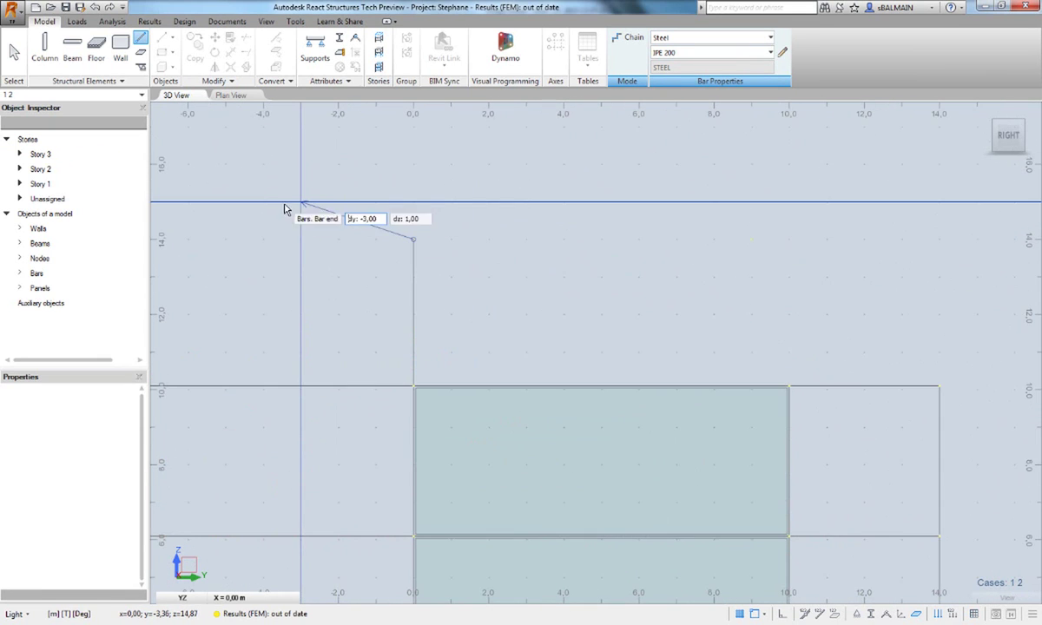
click(265, 182)
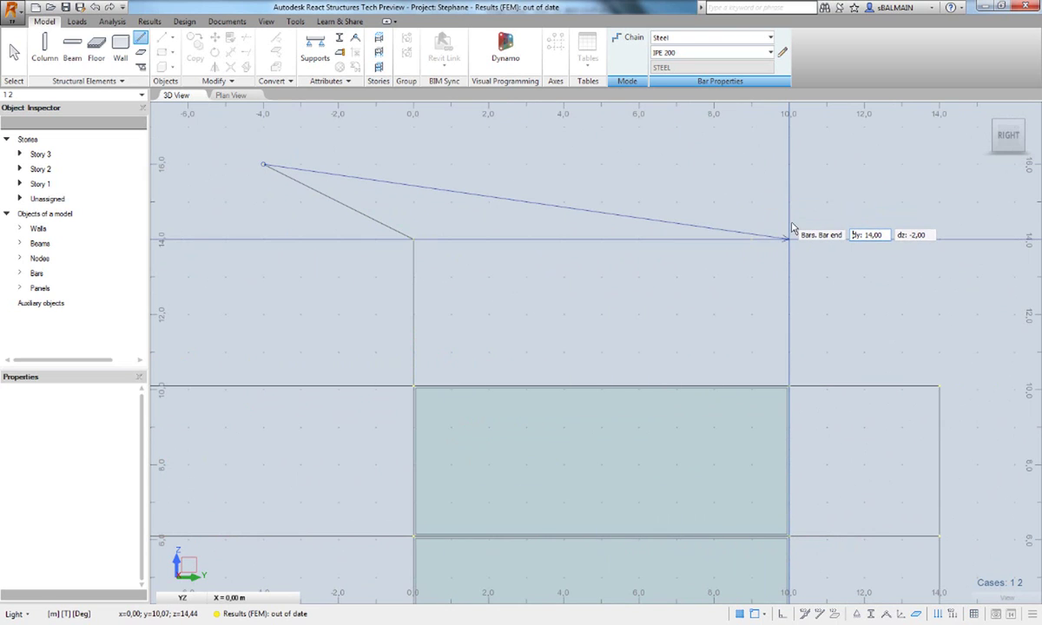
click(791, 230)
Draw the second post at Y = 9 from Z = 14 down to the top floor slab at Z = 10.10
click(753, 238)
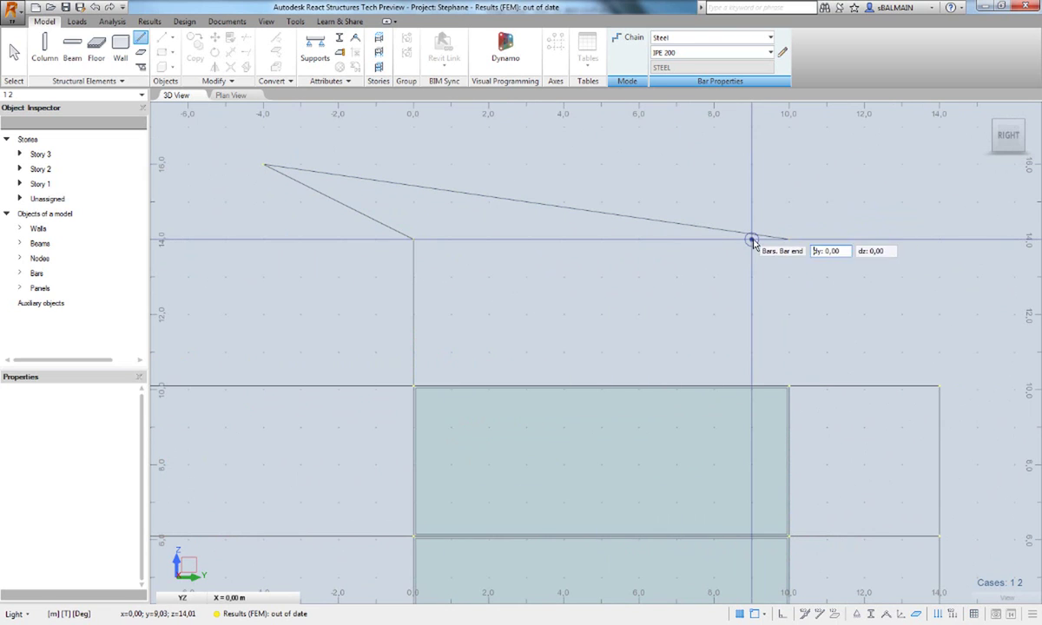
scroll(756, 388, up, 5)
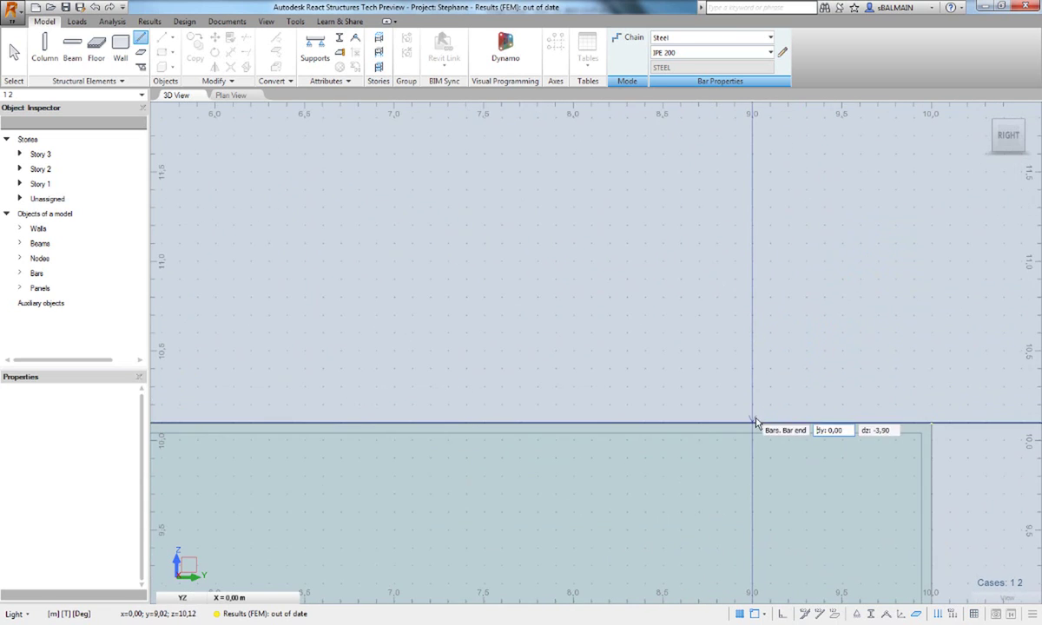
click(748, 421)
Draw the horizontal bars at Z = 14 joining the two post tops and the second post to the rafter end at Y = 10
scroll(721, 281, down, 3)
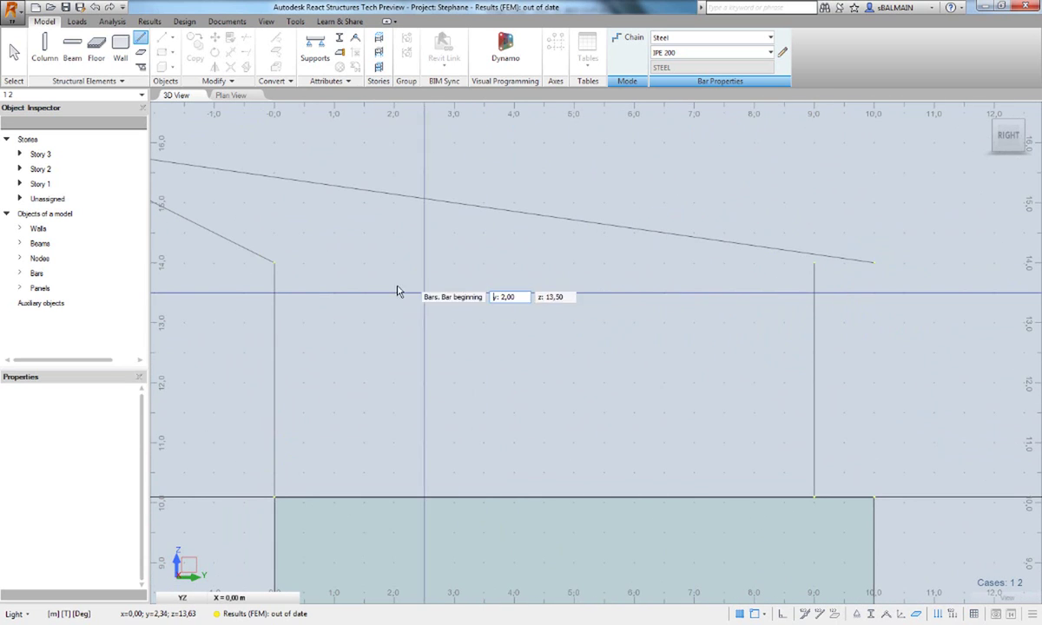
click(273, 265)
click(814, 264)
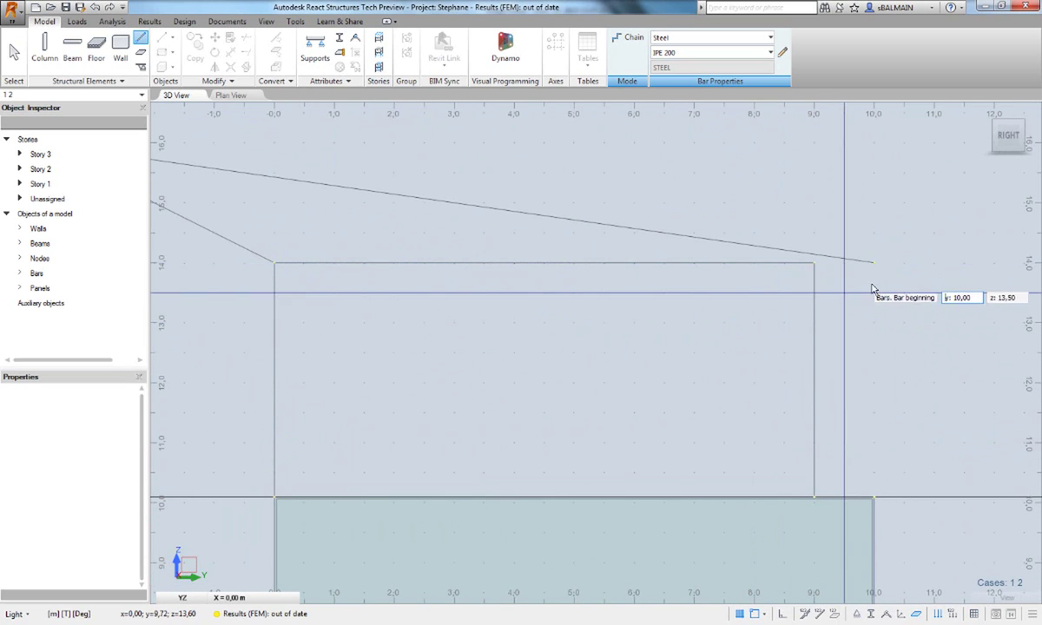
click(871, 271)
click(816, 269)
scroll(321, 303, down, 3)
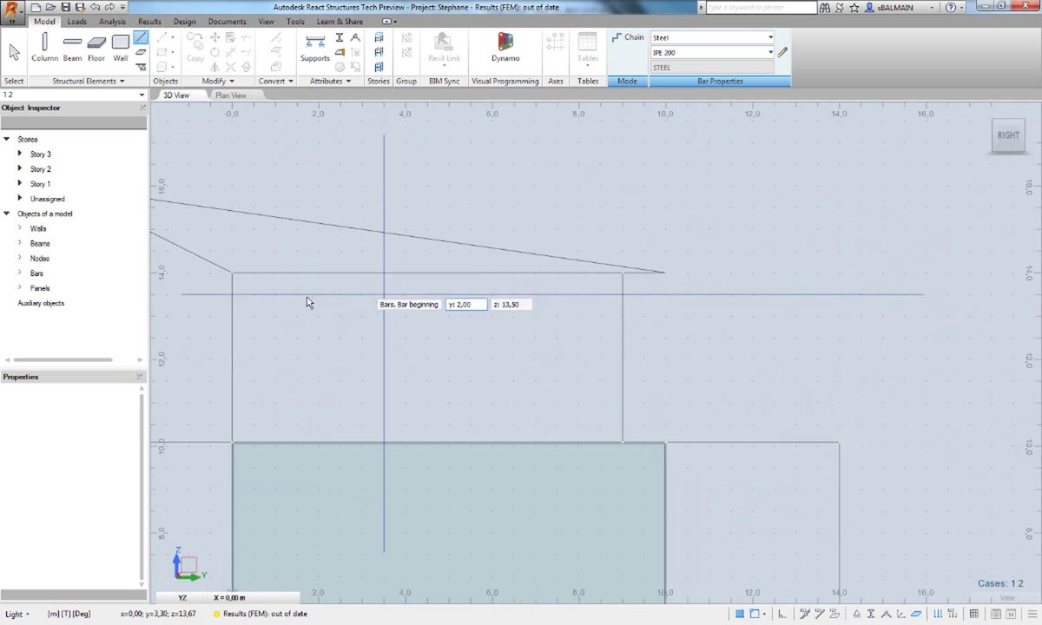
Add a diagonal bar from the Y = 0 post top to the rafter at (3, 15) and a short vertical bar from the Y = 9 post top to the rafter
click(347, 294)
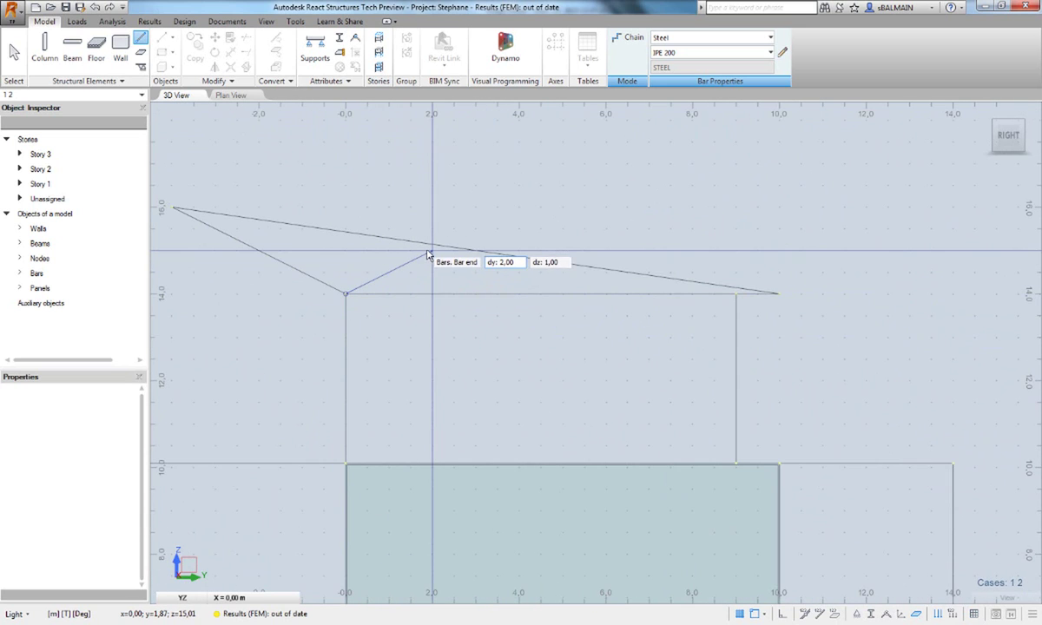
click(474, 251)
scroll(738, 313, up, 2)
click(733, 294)
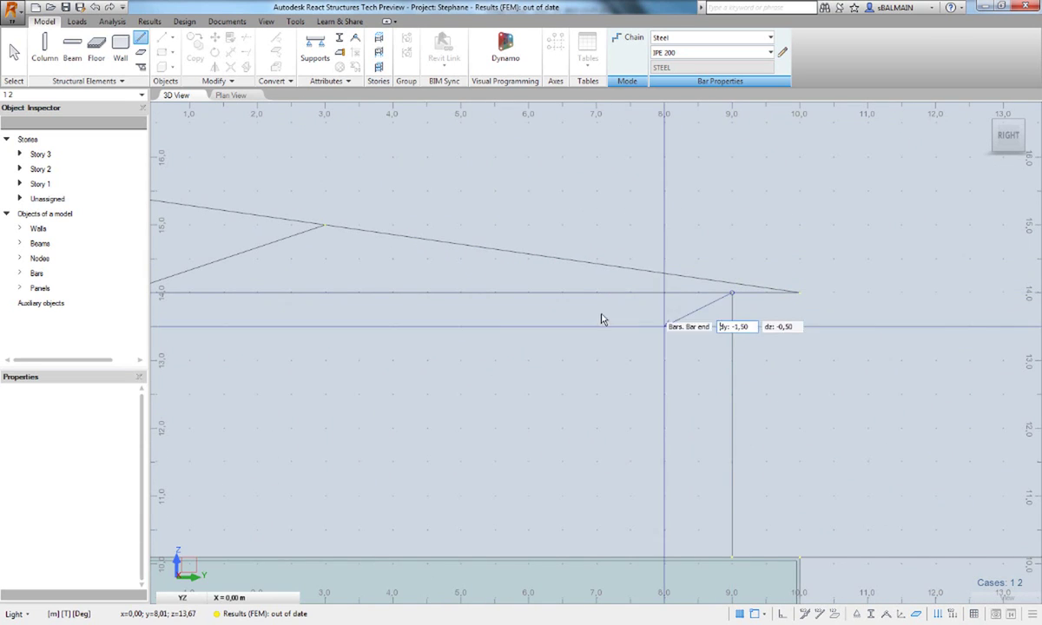
scroll(729, 291, up, 4)
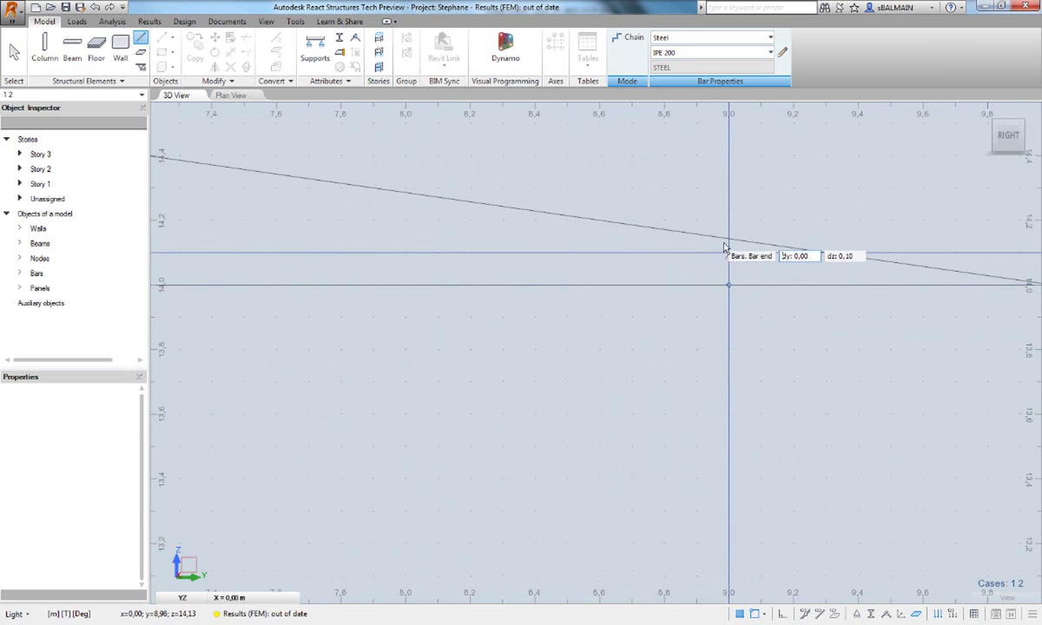
click(730, 240)
scroll(728, 287, down, 5)
Draw the second diagonal bar from the Y = 9 post top to the rafter point at (3, 15) and finish the bar command
click(727, 285)
scroll(319, 305, down, 3)
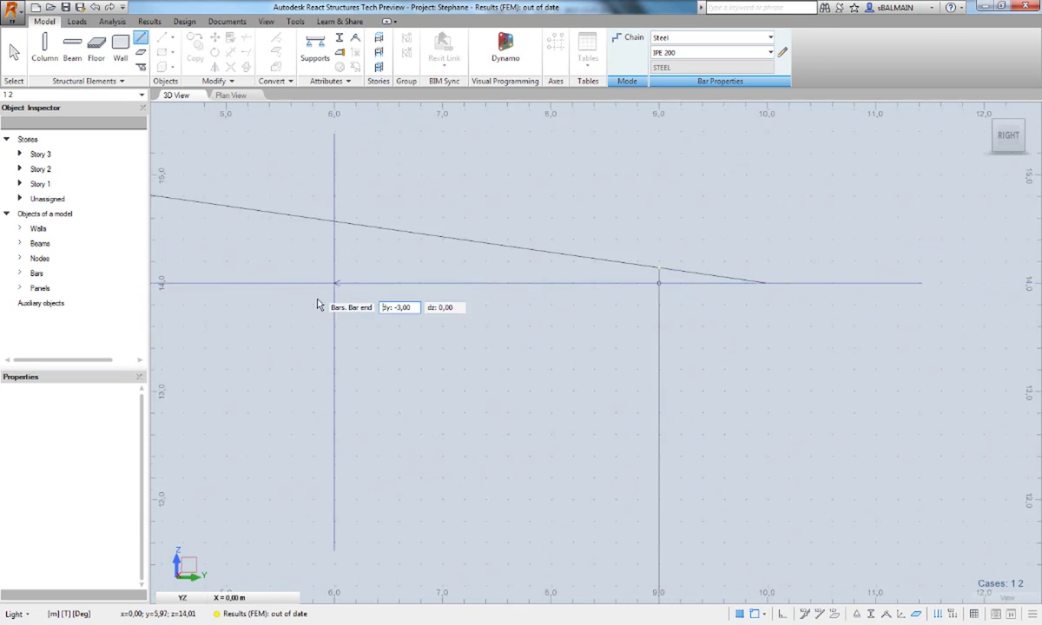
middle_drag(260, 310, 547, 345)
scroll(451, 274, up, 3)
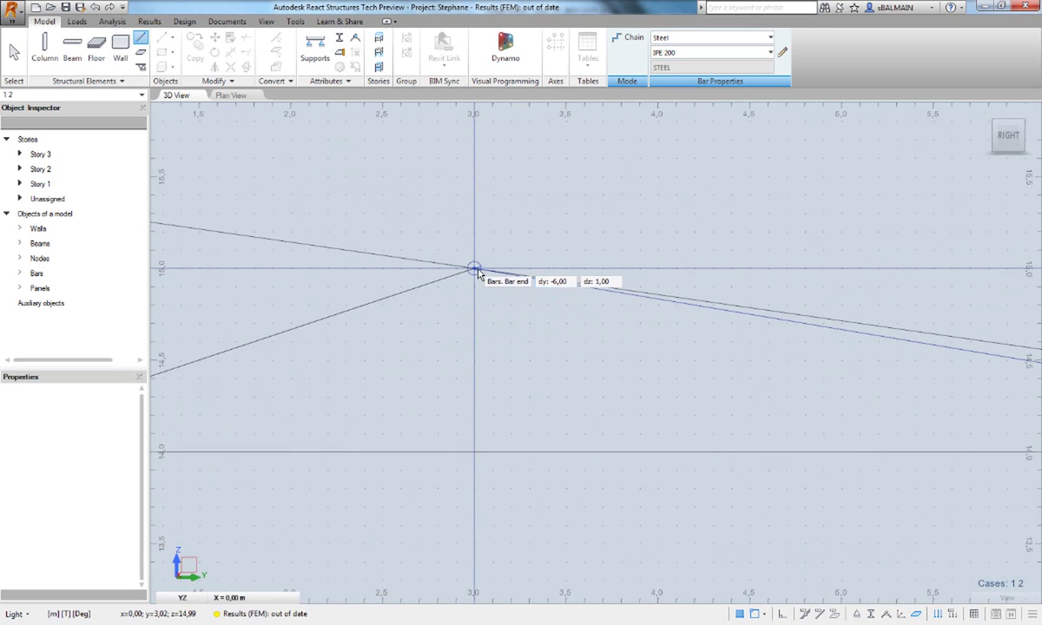
click(473, 272)
key(Escape)
scroll(531, 345, down, 5)
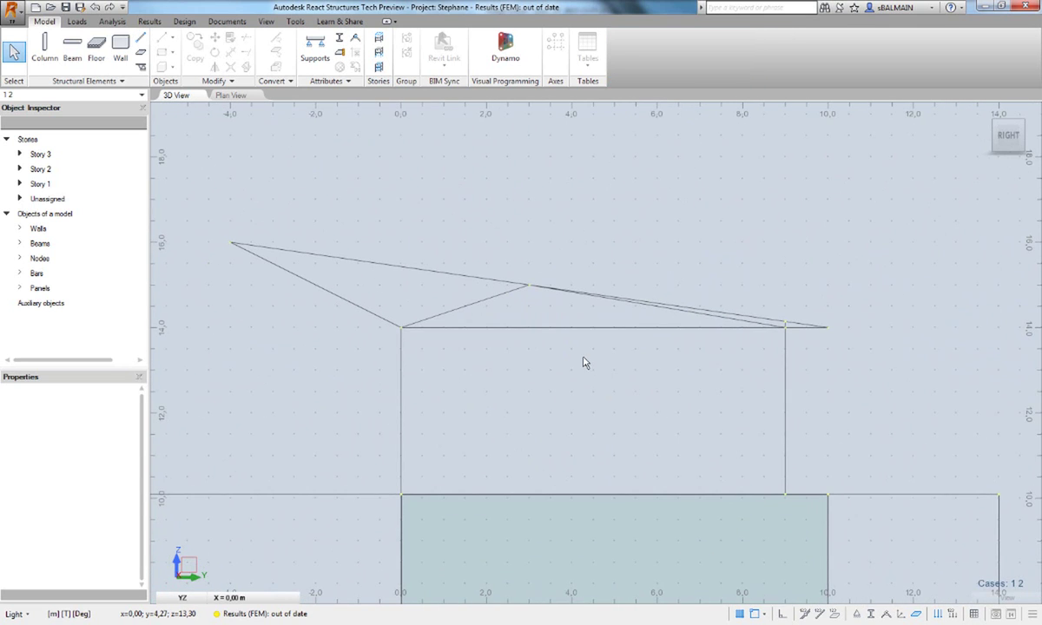
scroll(583, 362, down, 2)
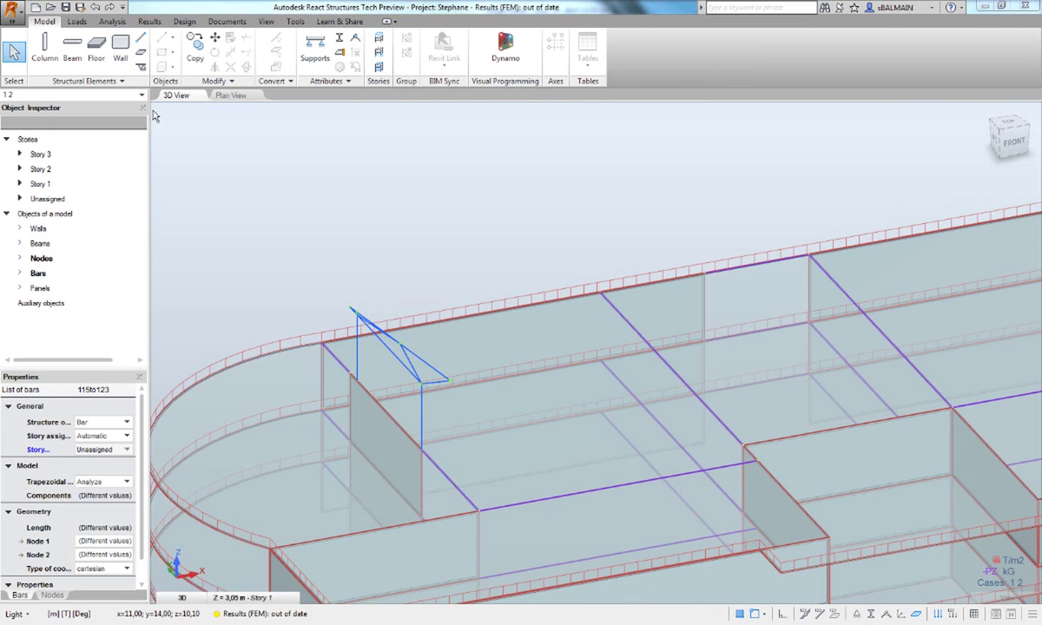
Copy the selected steel frame with the Drag option on, placing copies 5 m and 10 m away along X
click(195, 45)
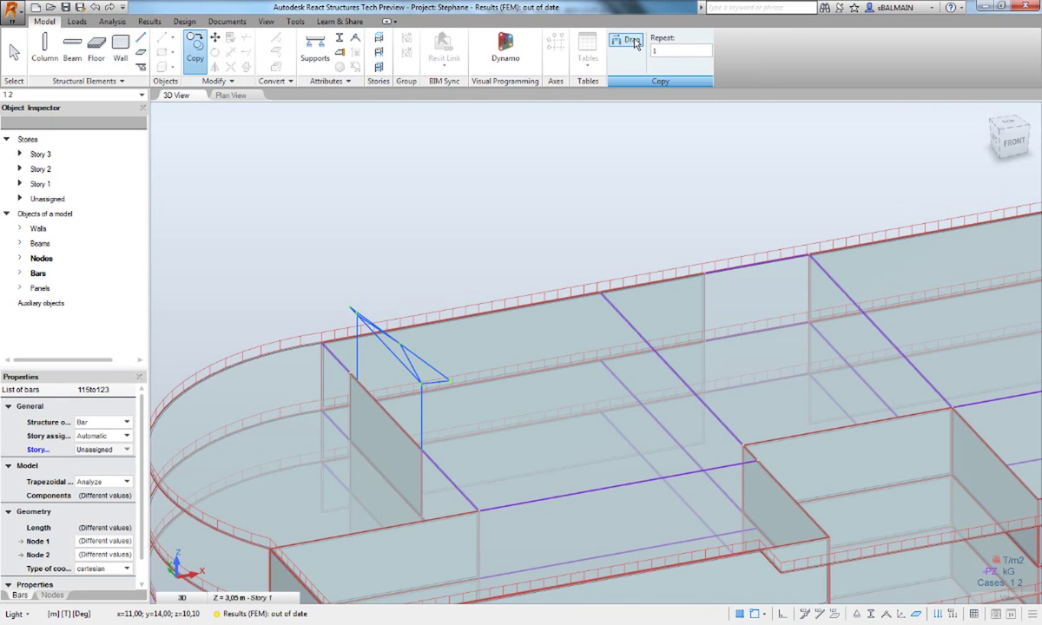
click(632, 42)
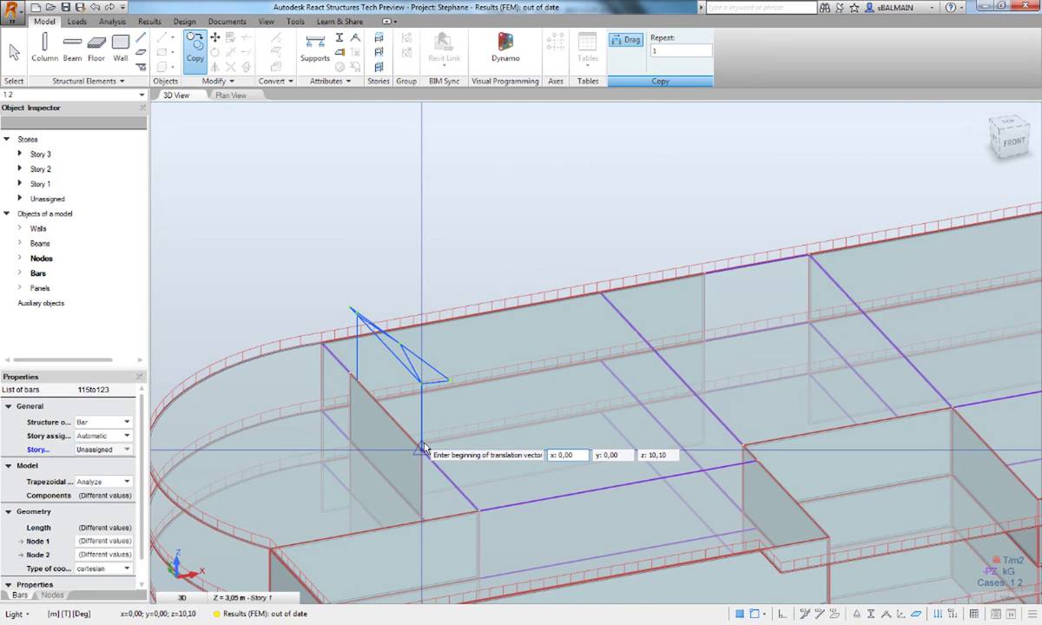
click(423, 448)
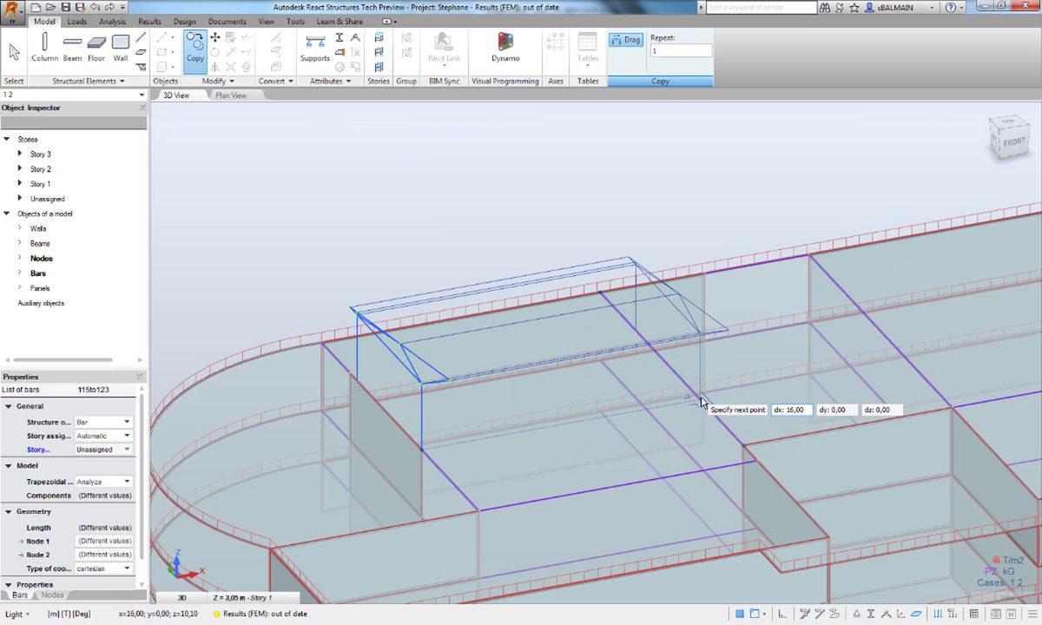
text(5)
key(Return)
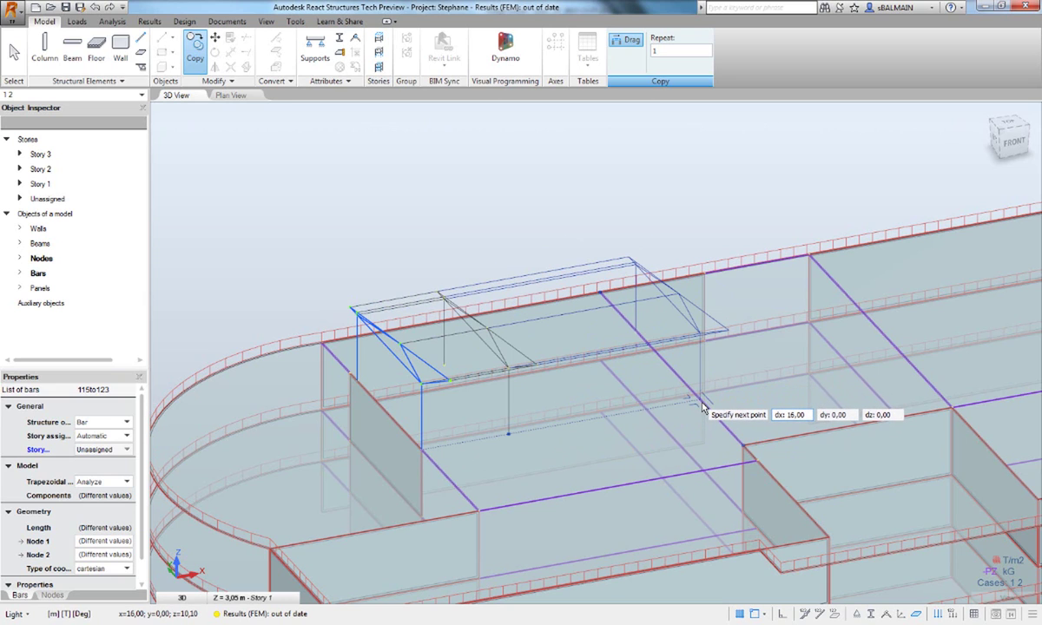
text(10)
key(Return)
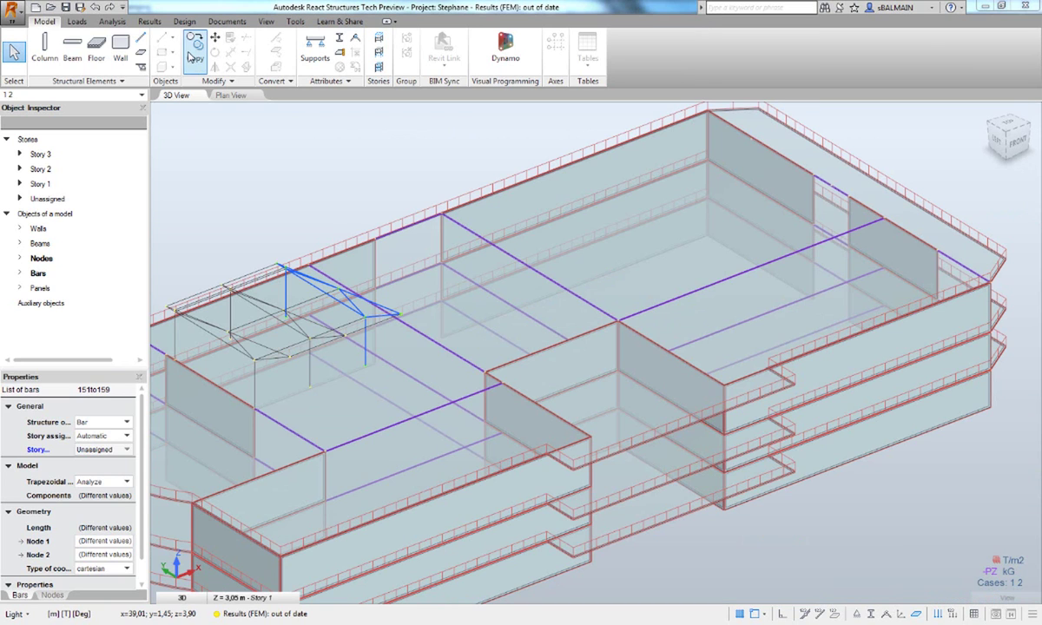
key(Escape)
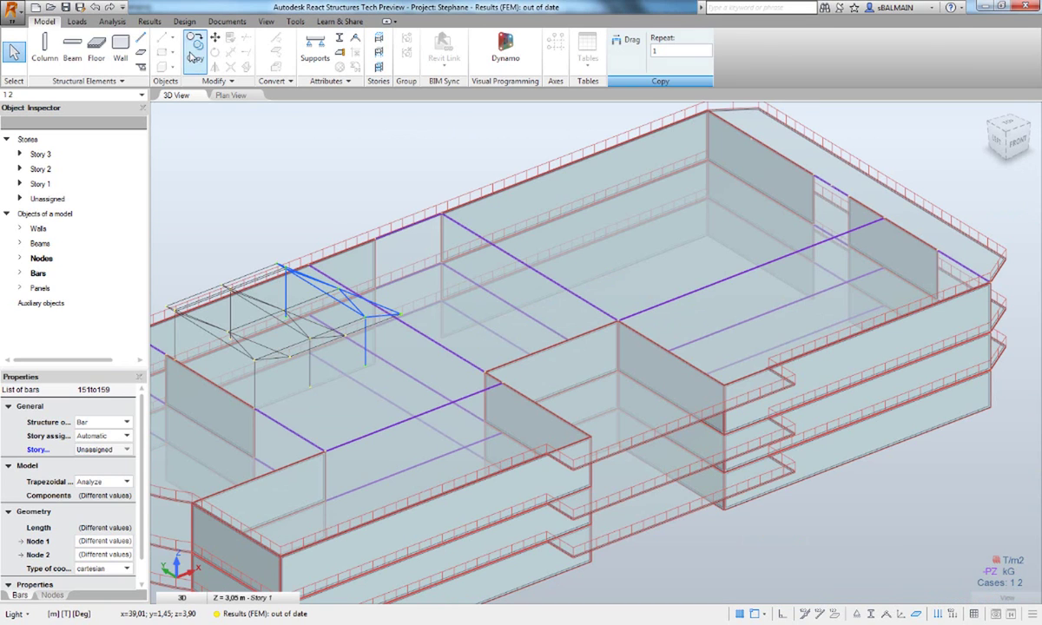
Copy the third frame along X with Drag on, 8 repetitions and a 5 m spacing taken from the neighbouring post bases
click(192, 54)
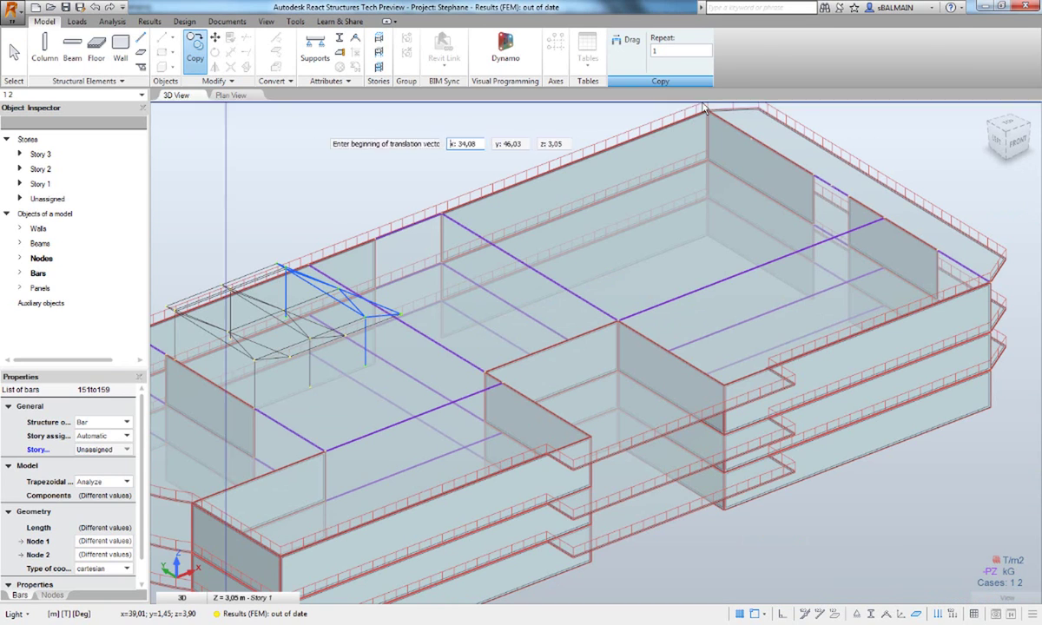
click(628, 39)
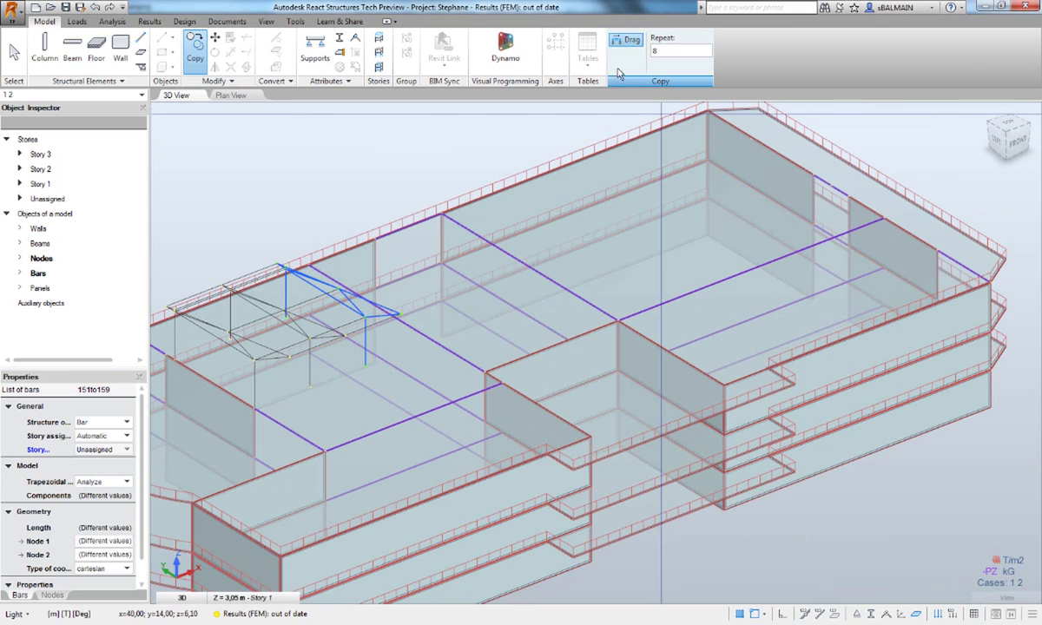
click(309, 386)
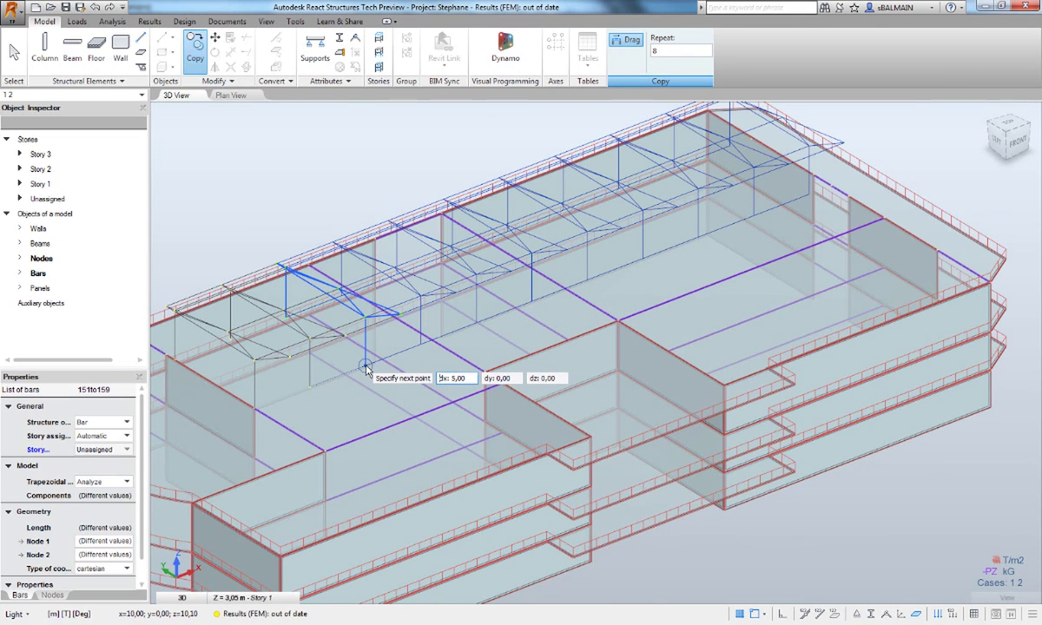
click(366, 369)
key(Escape)
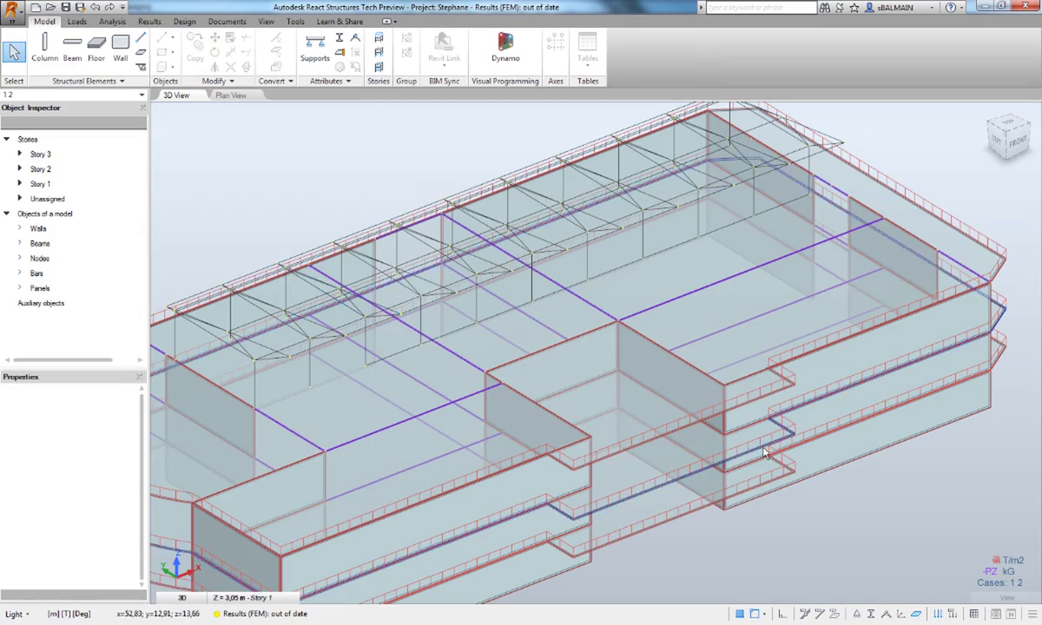
Turn on the section shape display to inspect the steel roof frames on the building
shift+middle_drag(781, 487, 850, 588)
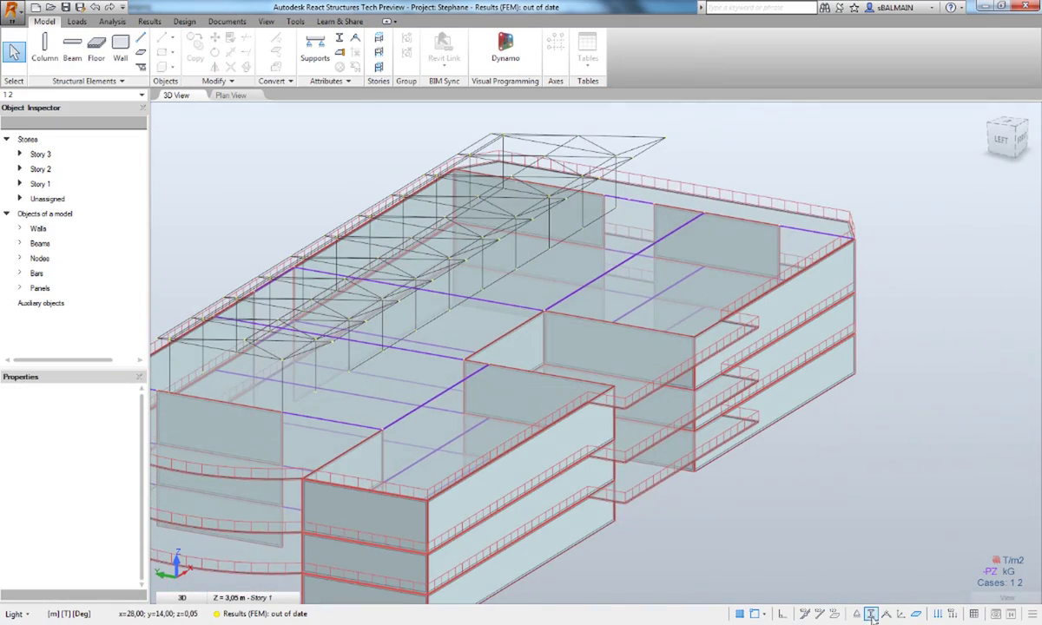
click(872, 616)
shift+middle_drag(826, 507, 869, 507)
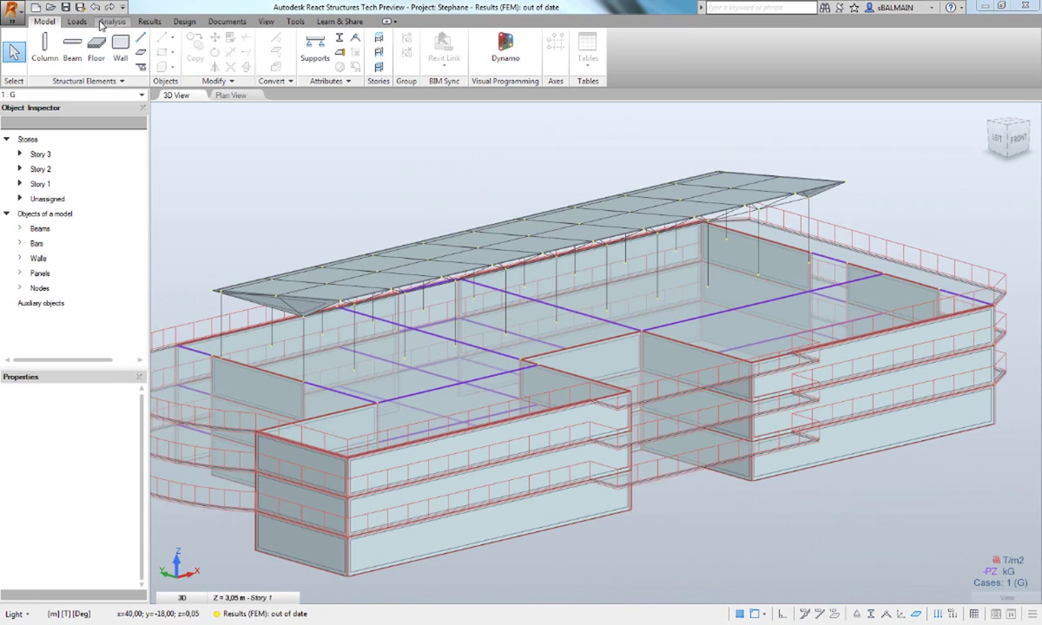
Run a wind simulation for directions X+ and Y+ at 20 m/s with automatic loads generation
click(78, 22)
click(652, 58)
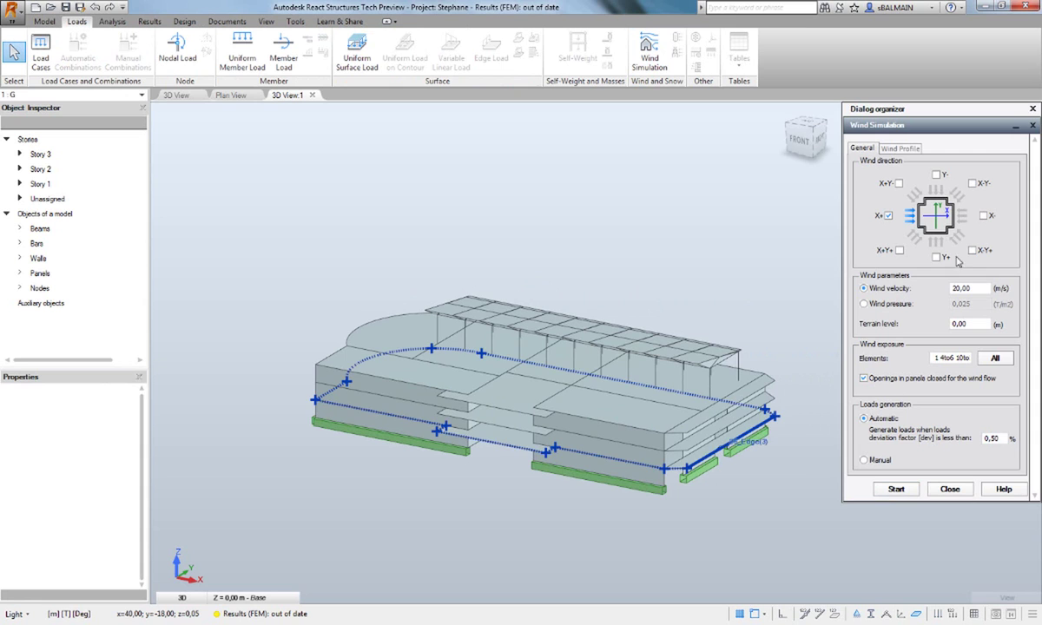
click(937, 260)
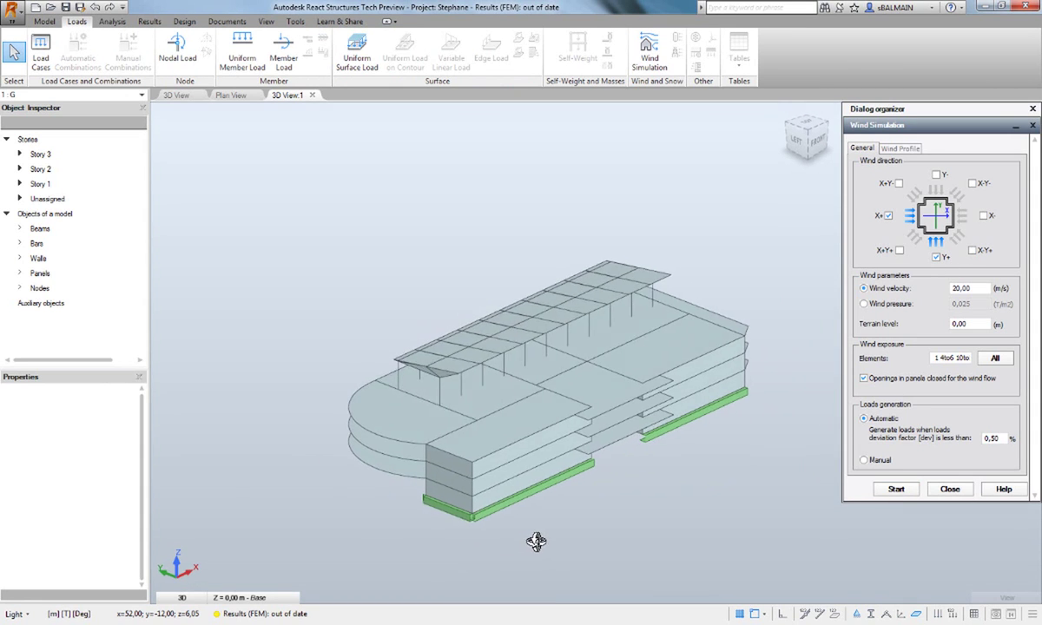
click(901, 491)
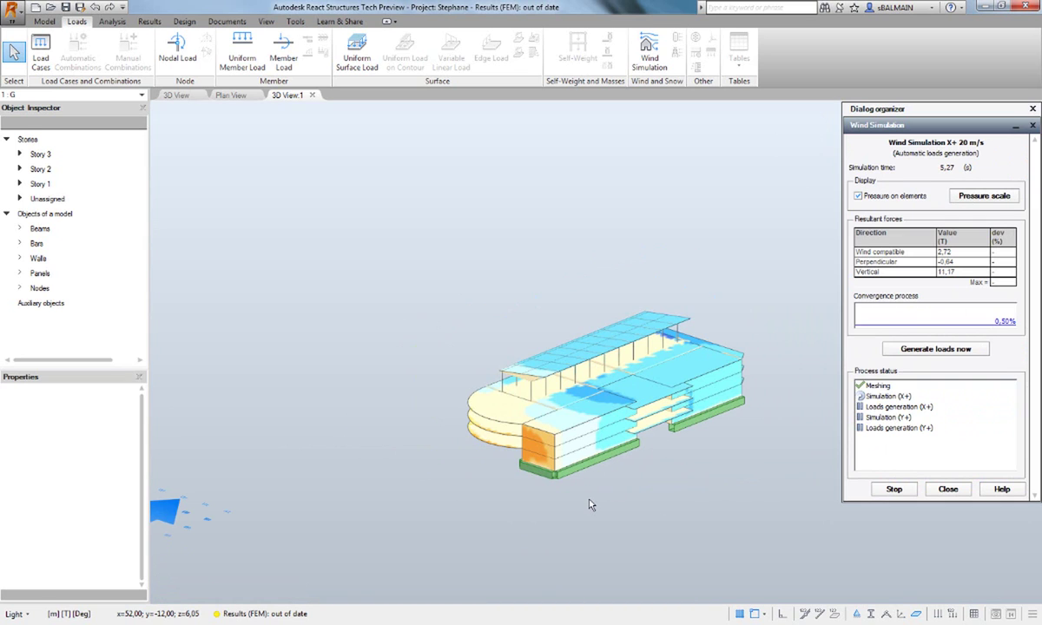
Examine the wind pressure maps on the building and roof during the X+ and Y+ simulations, and acknowledge the completion
scroll(590, 502, down, 1)
scroll(579, 458, up, 3)
scroll(566, 465, down, 5)
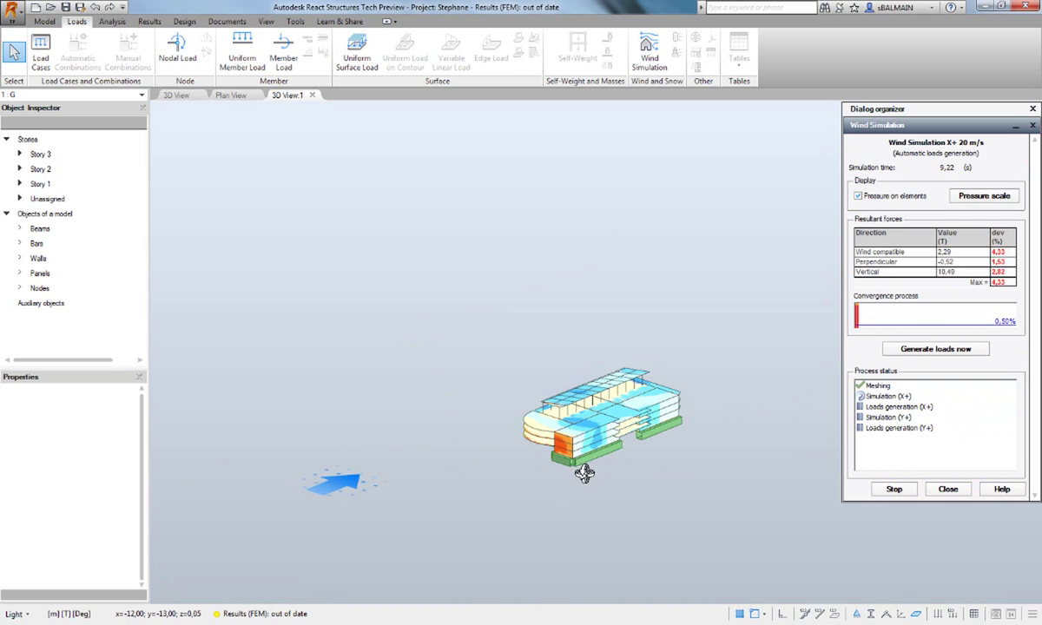
shift+middle_drag(587, 476, 642, 454)
scroll(635, 437, up, 5)
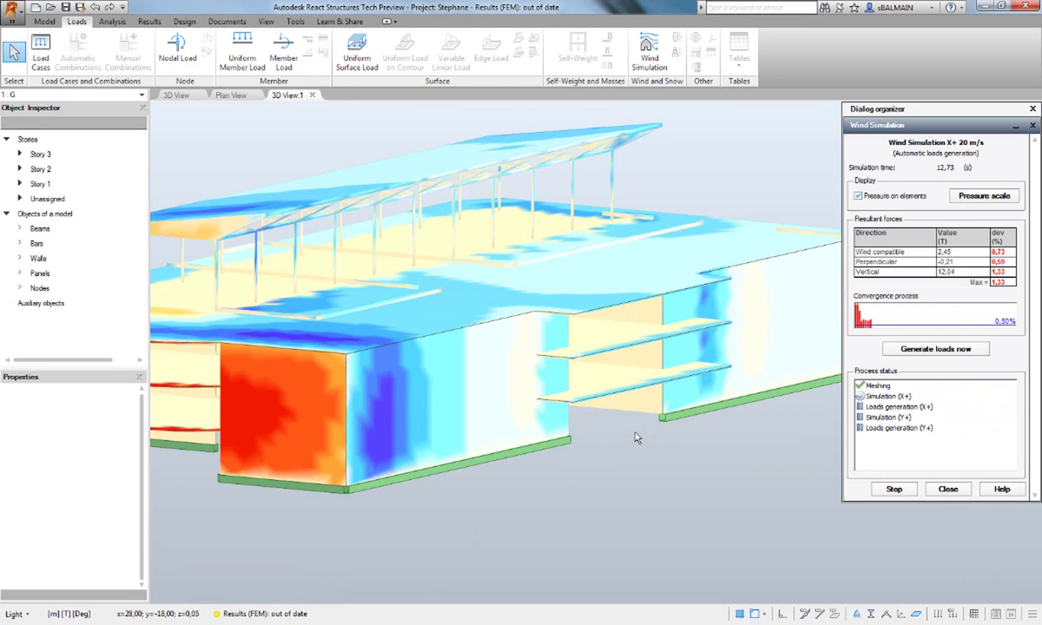
scroll(635, 438, down, 5)
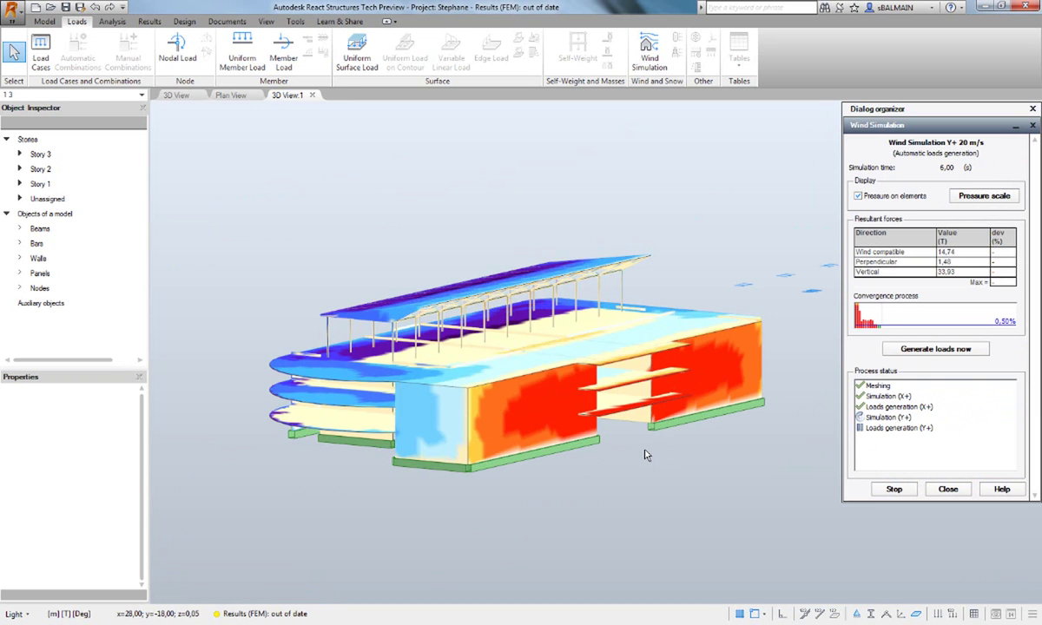
scroll(624, 456, down, 5)
scroll(605, 473, up, 8)
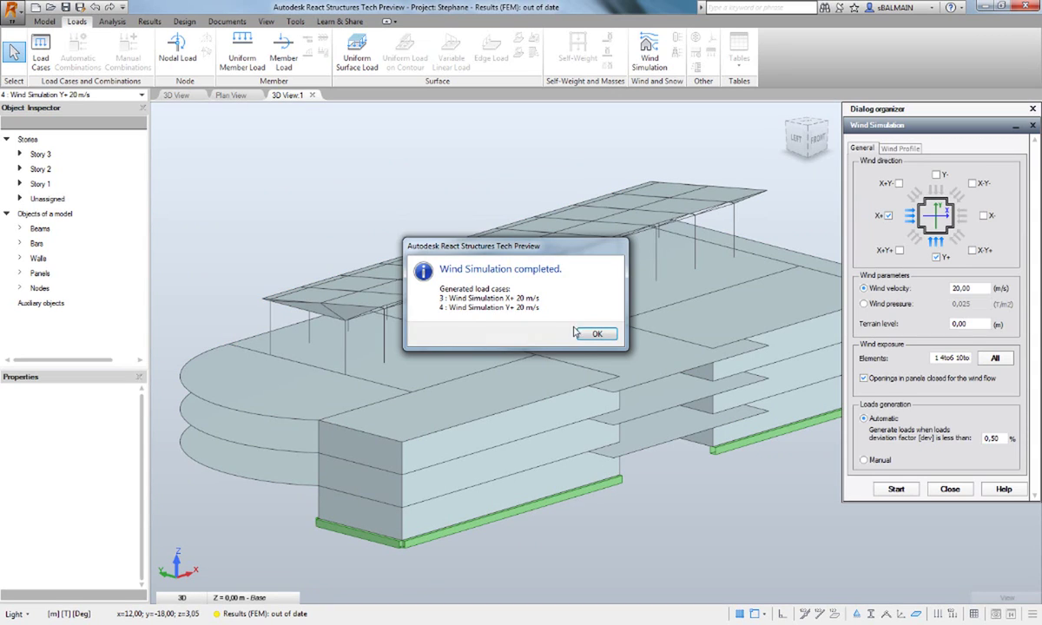
click(597, 335)
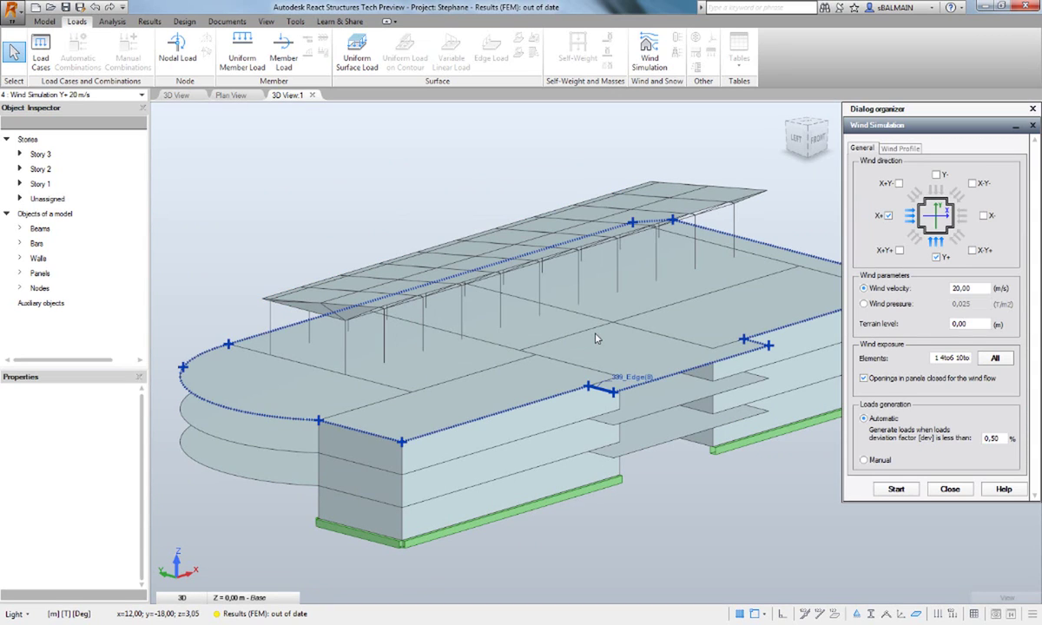
Close the wind simulation and review the two generated wind cases, X+ and Y+, in the list of defined load cases
click(951, 489)
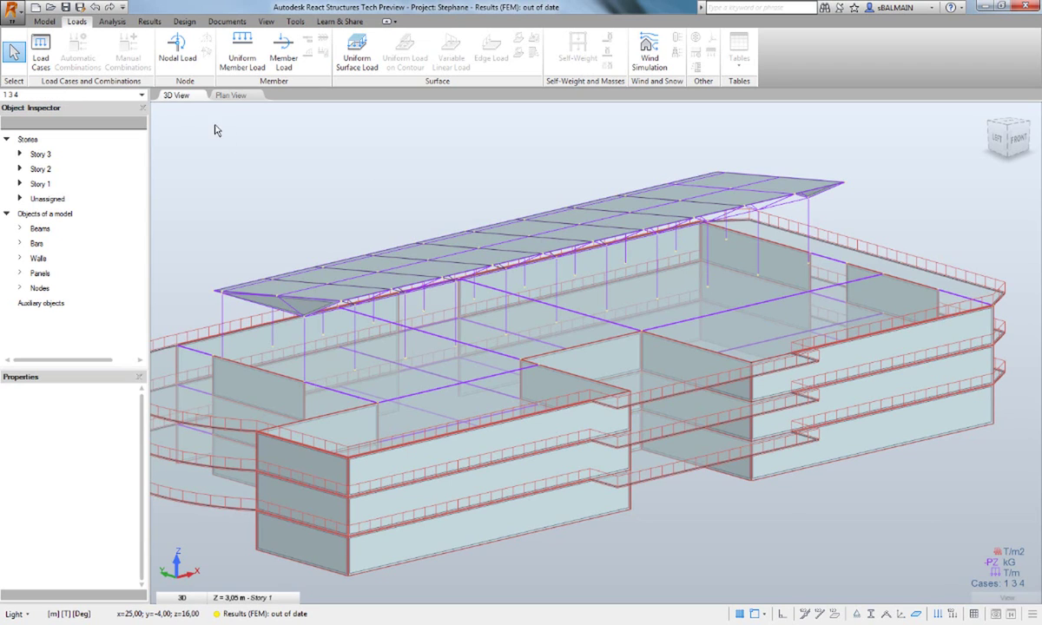
click(40, 54)
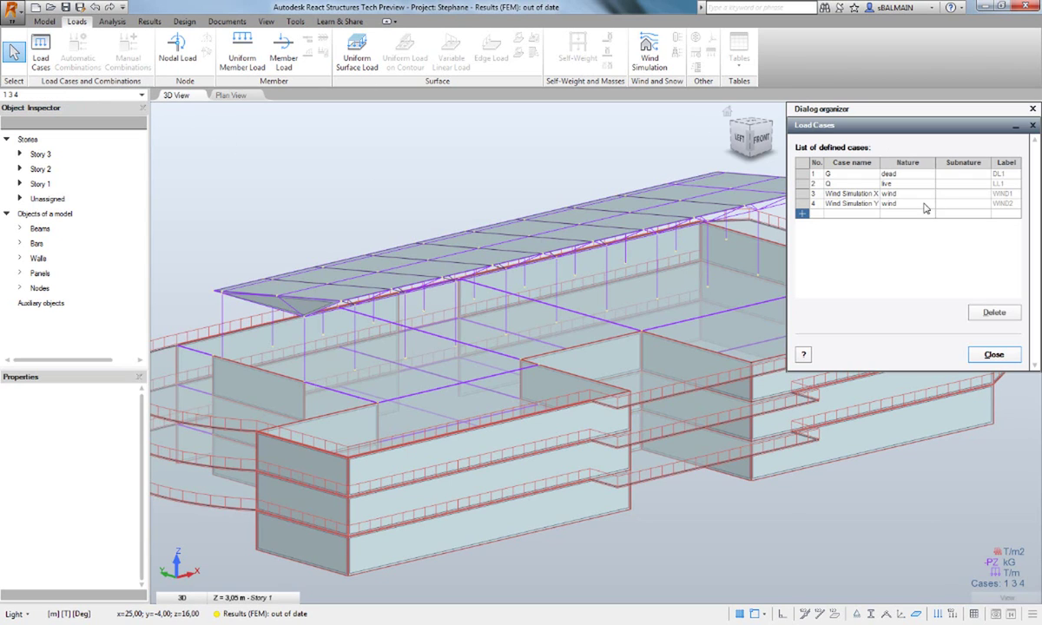
click(882, 195)
click(881, 195)
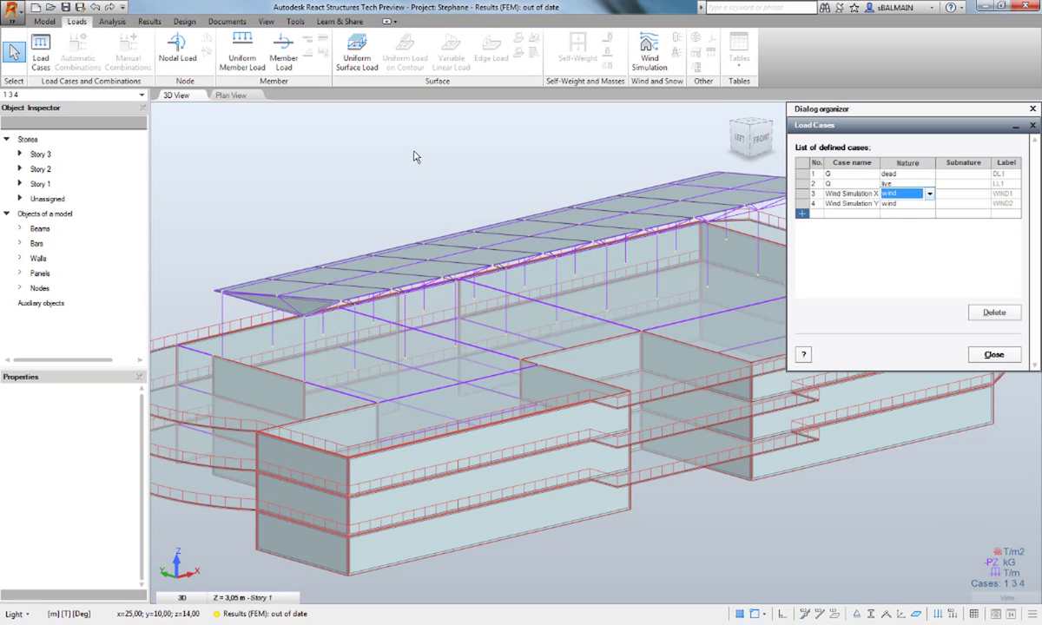
click(801, 195)
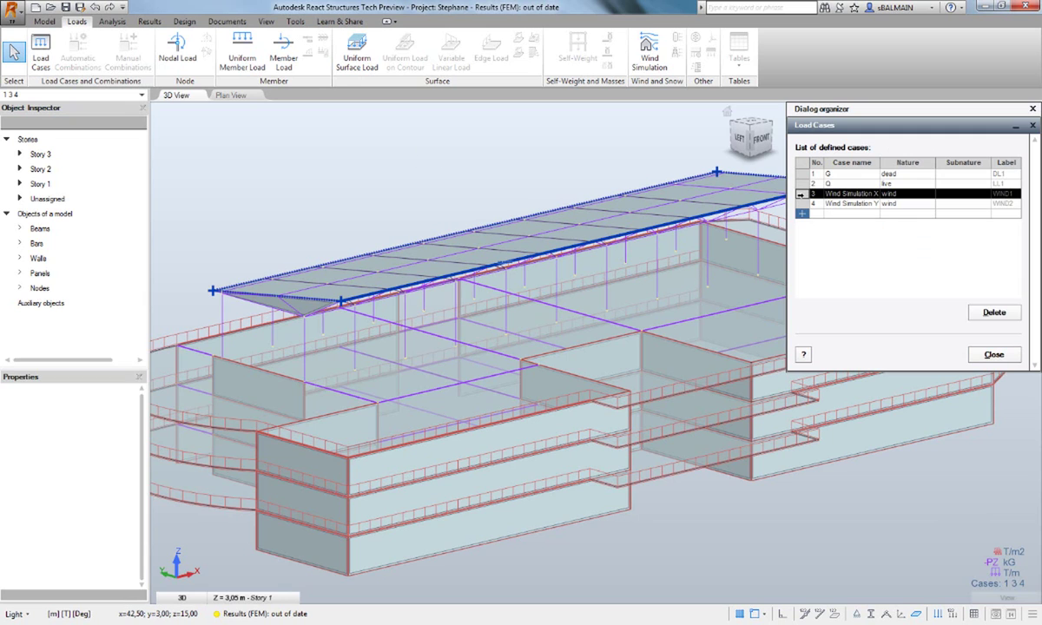
Display the load symbols with their values on the model and inspect the generated wind loads on the roof
click(939, 615)
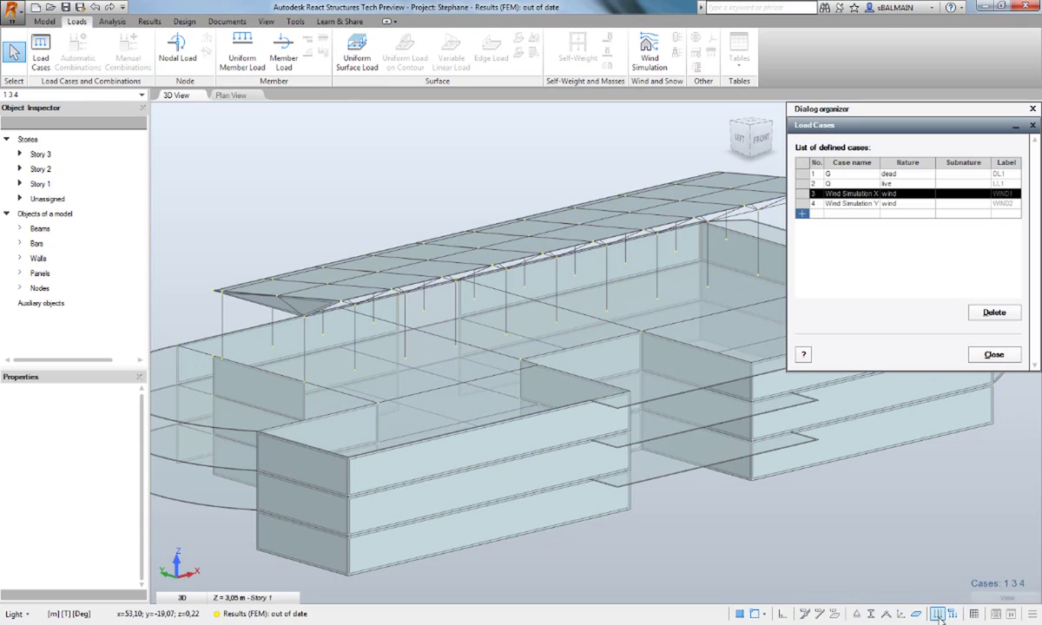
middle_drag(853, 493, 758, 483)
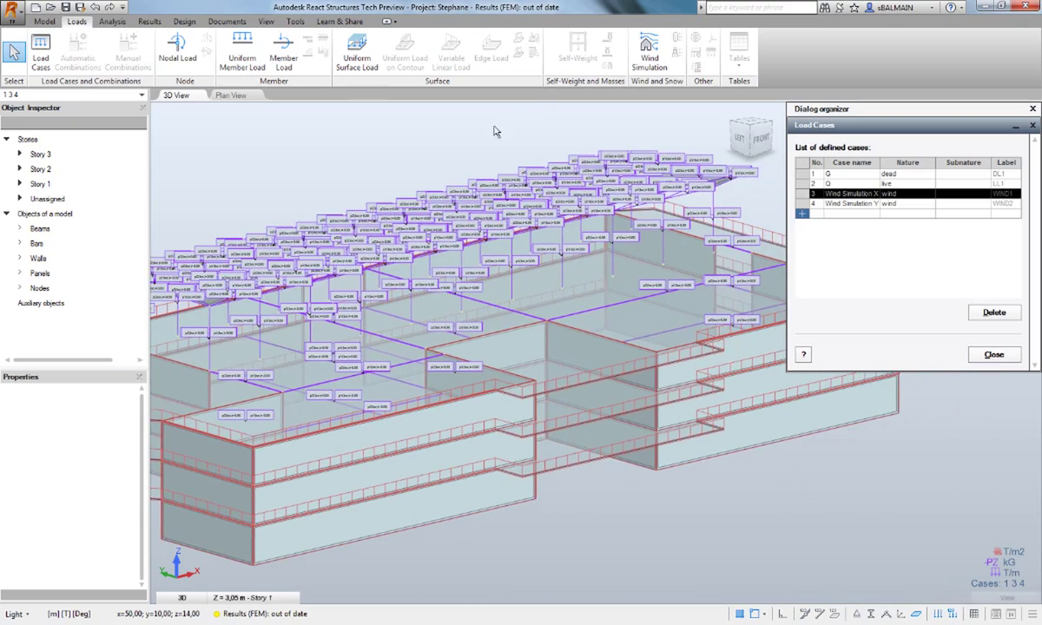
scroll(478, 230, up, 6)
shift+middle_drag(449, 277, 491, 281)
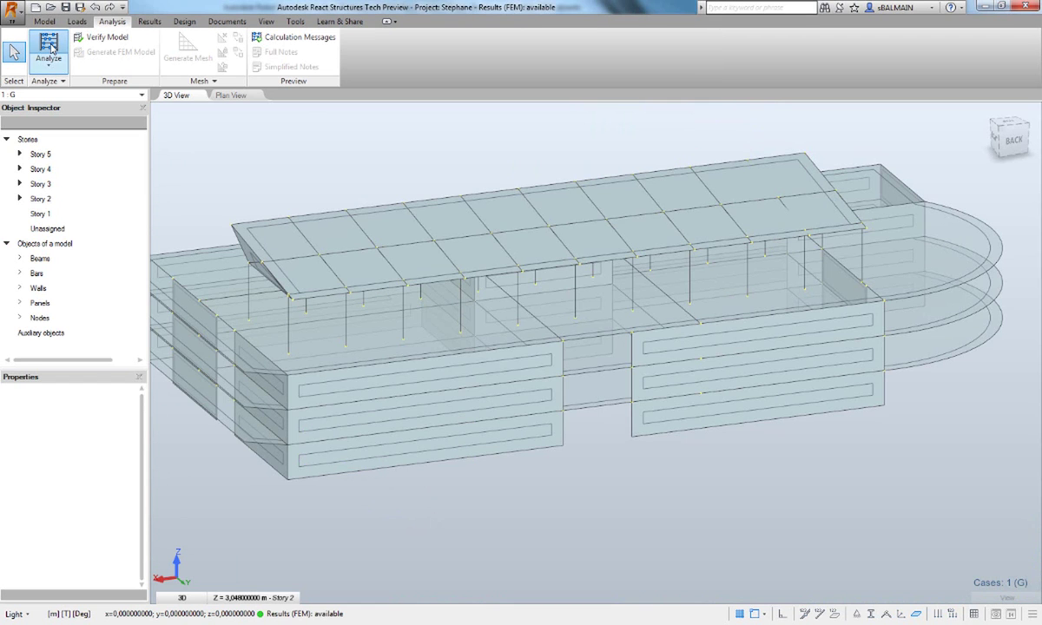
Run the structural analysis of the building and close the calculation messages
click(49, 47)
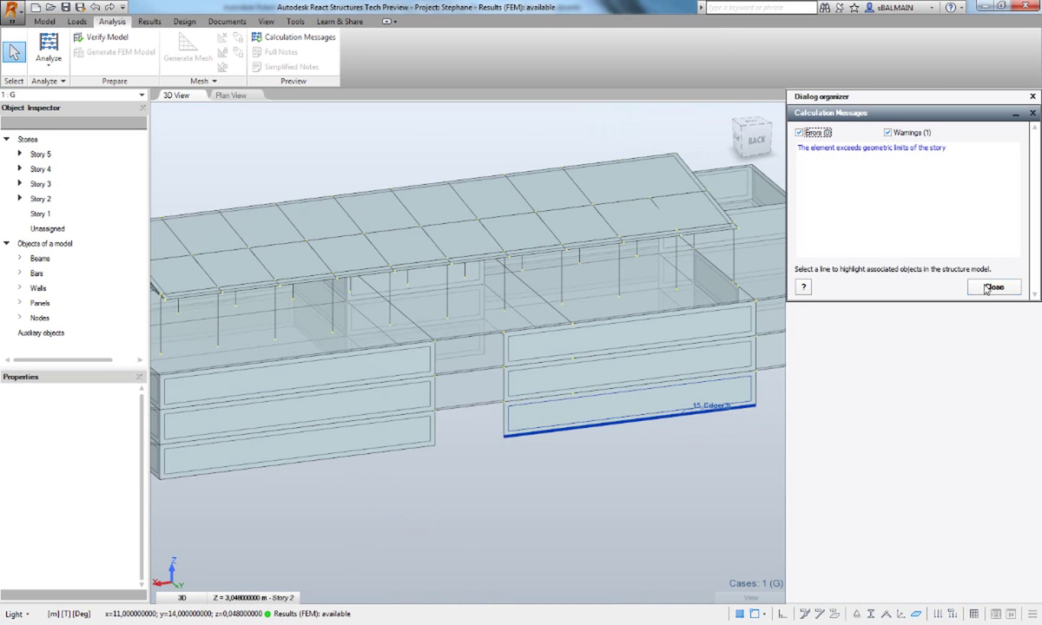
click(988, 287)
middle_drag(577, 479, 592, 479)
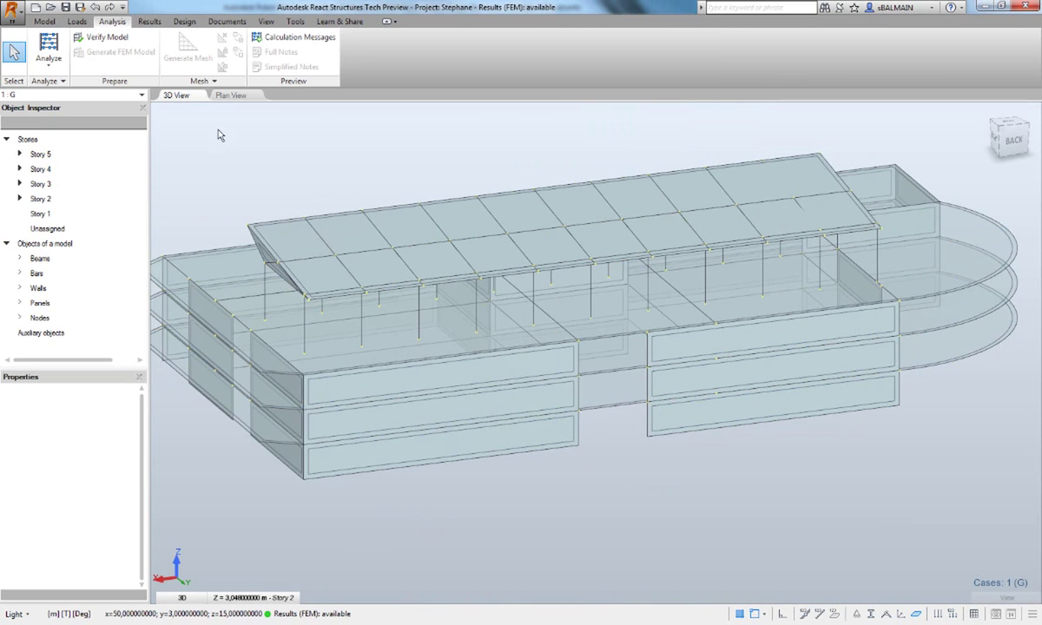
Display the deformed shape of the whole structure for load case 1: G
click(142, 22)
click(54, 50)
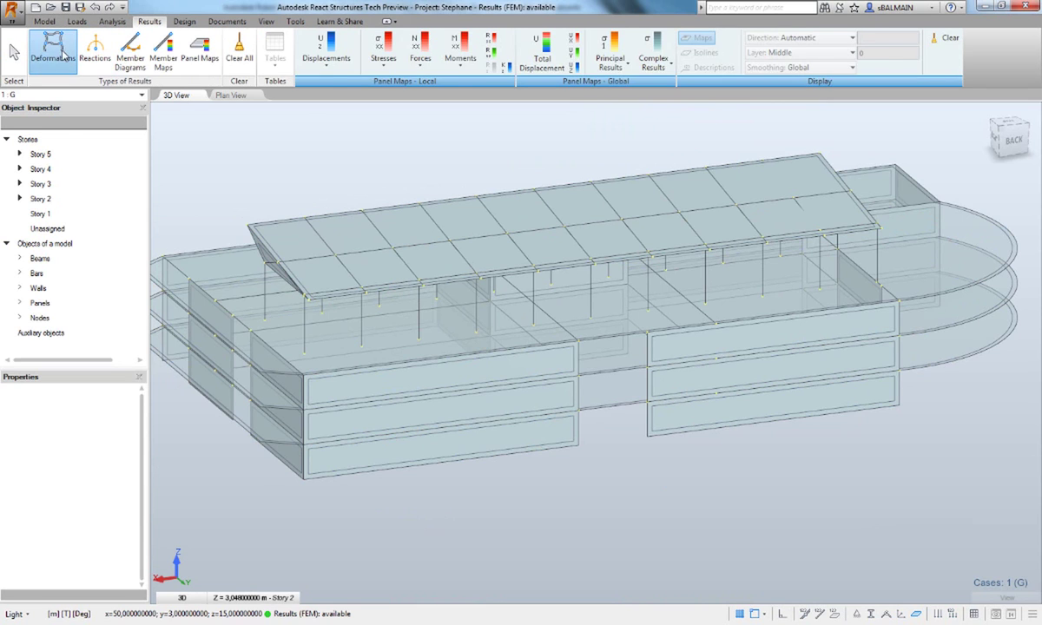
click(318, 50)
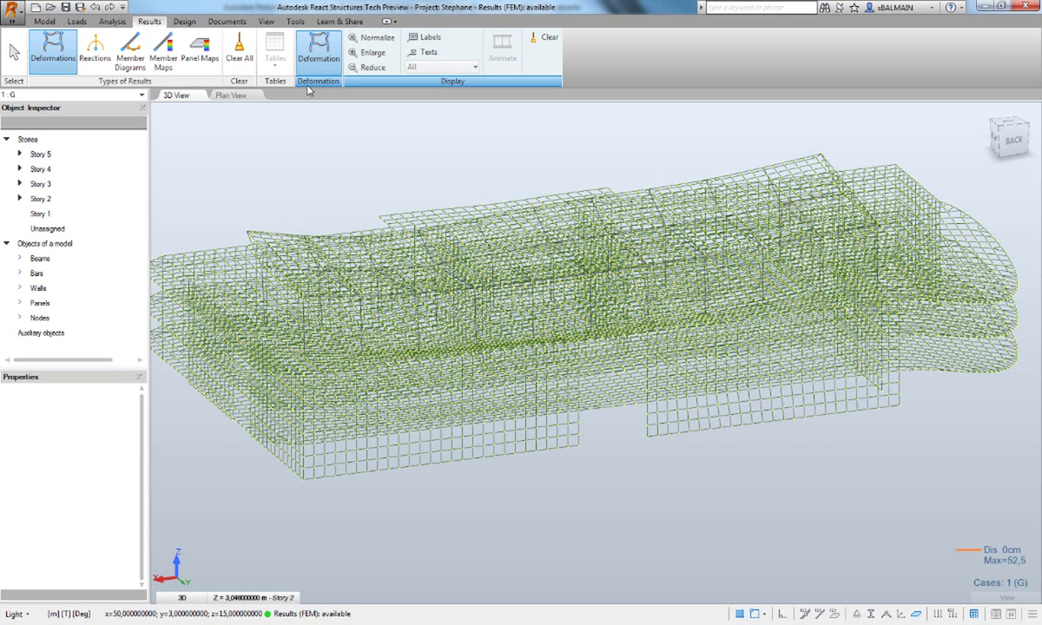
Display the total displacement map on the panels and inspect it from the front side of the building
click(199, 50)
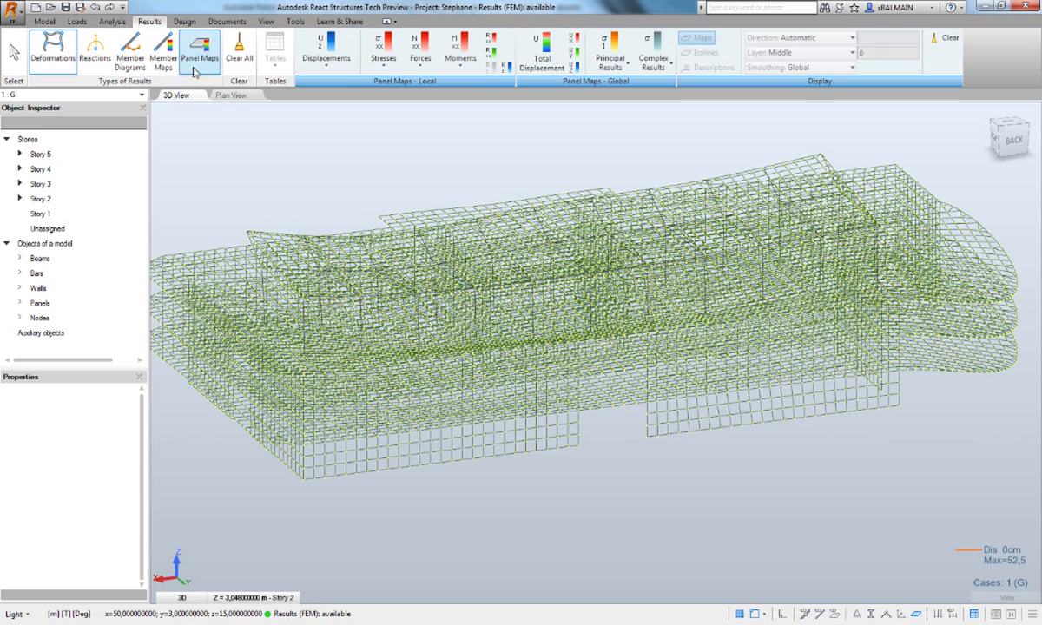
click(521, 64)
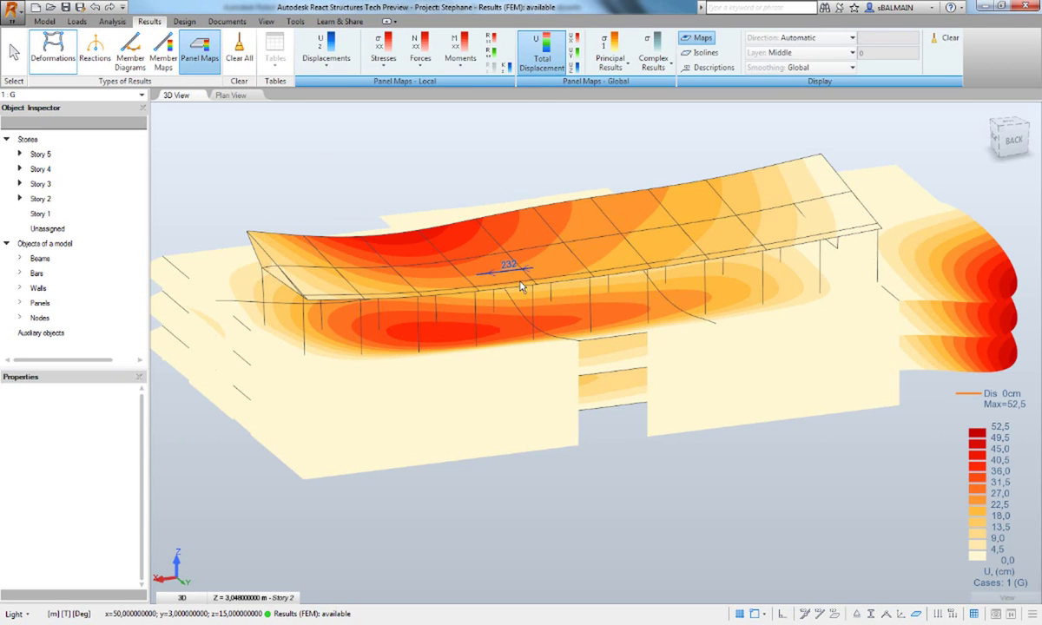
shift+middle_drag(735, 450, 898, 459)
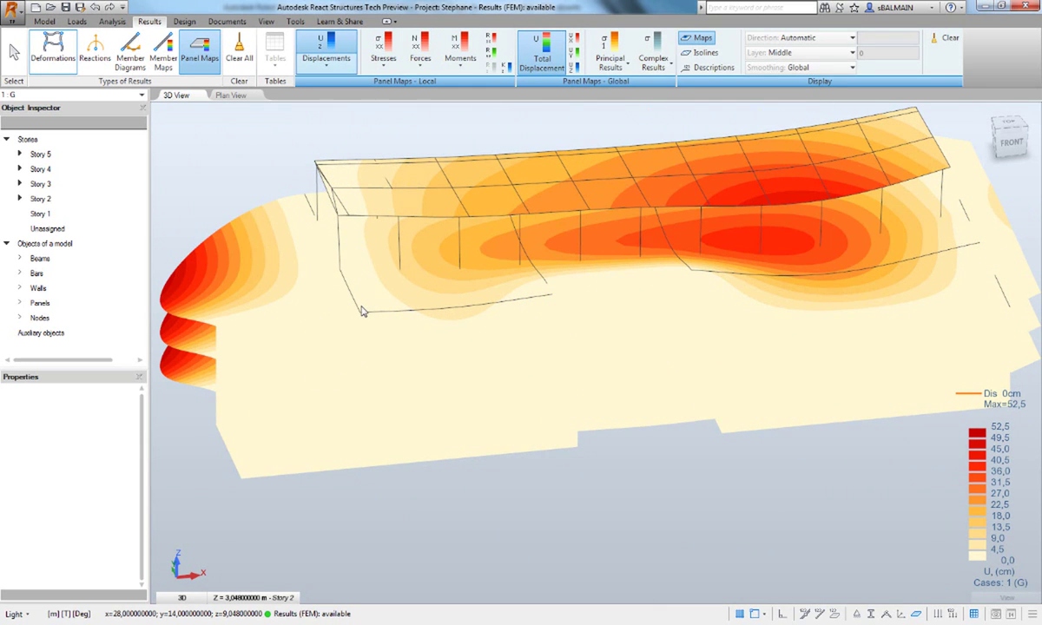
Switch the panel map to the local Uz displacement and check the other local displacement options
click(341, 66)
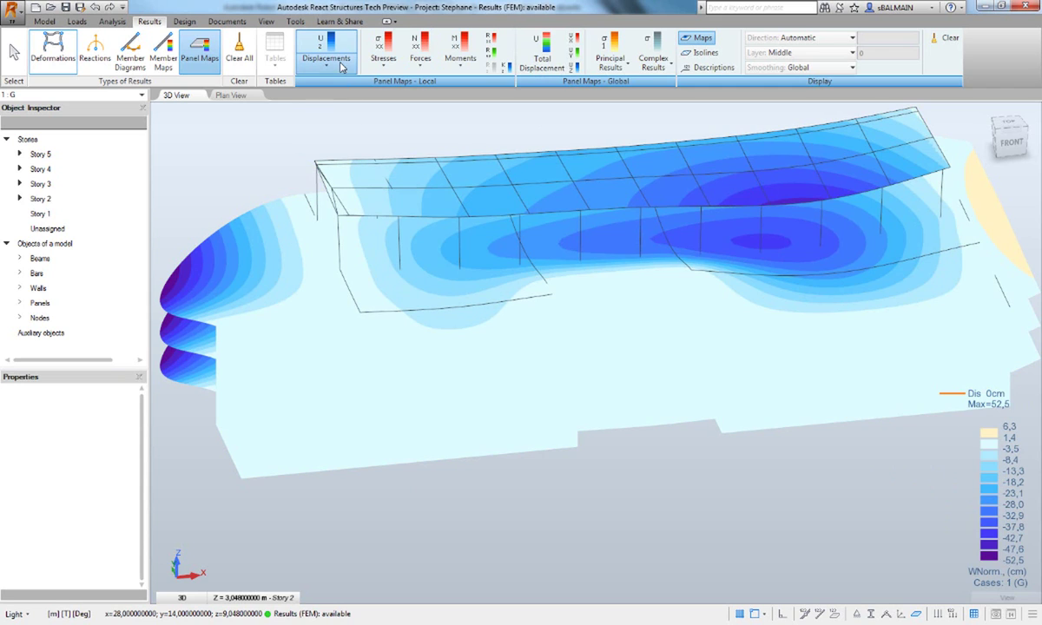
click(341, 66)
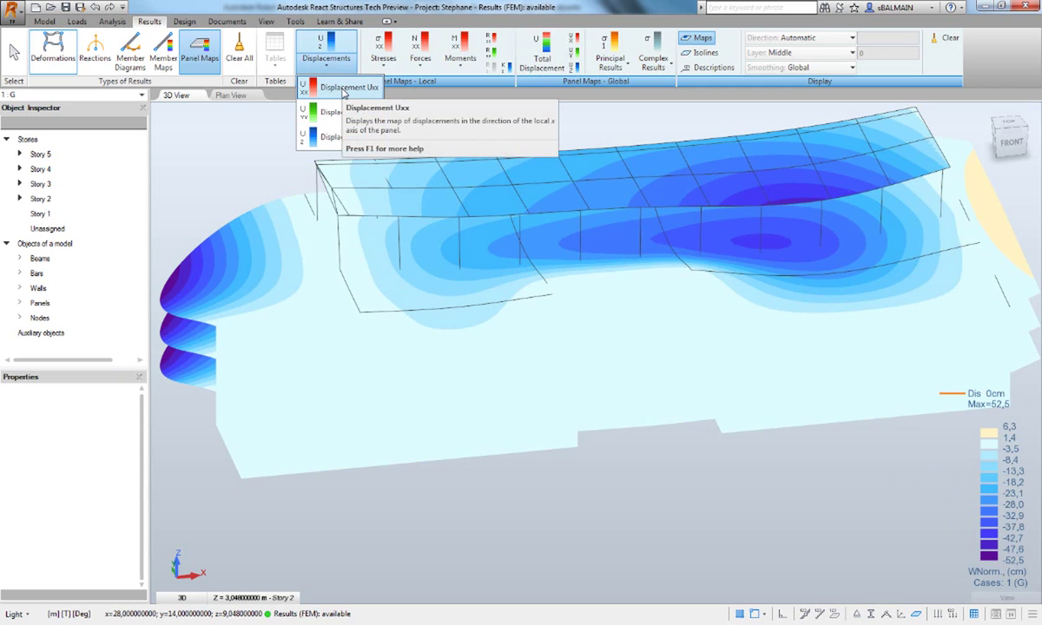
click(571, 92)
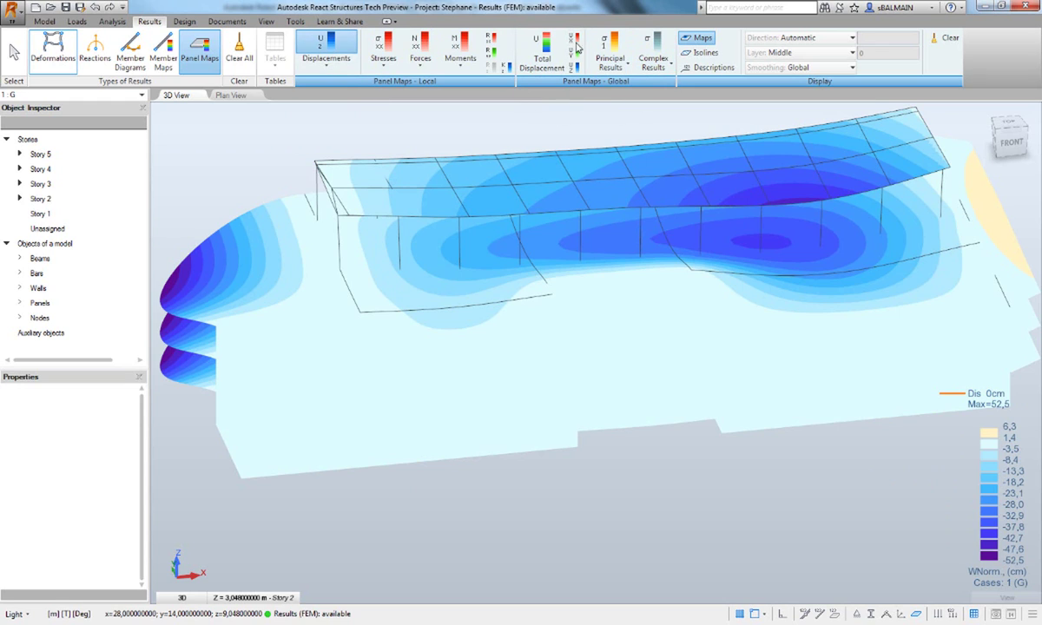
Review the available principal and complex panel results, and remove the panel maps from the deformed model
click(617, 73)
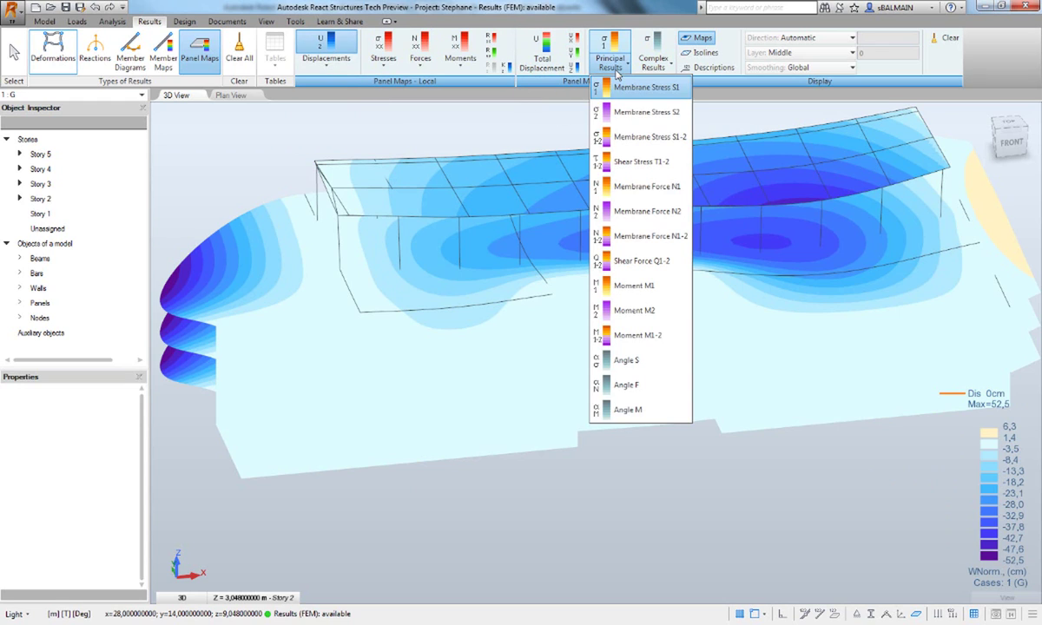
click(547, 73)
double_click(547, 73)
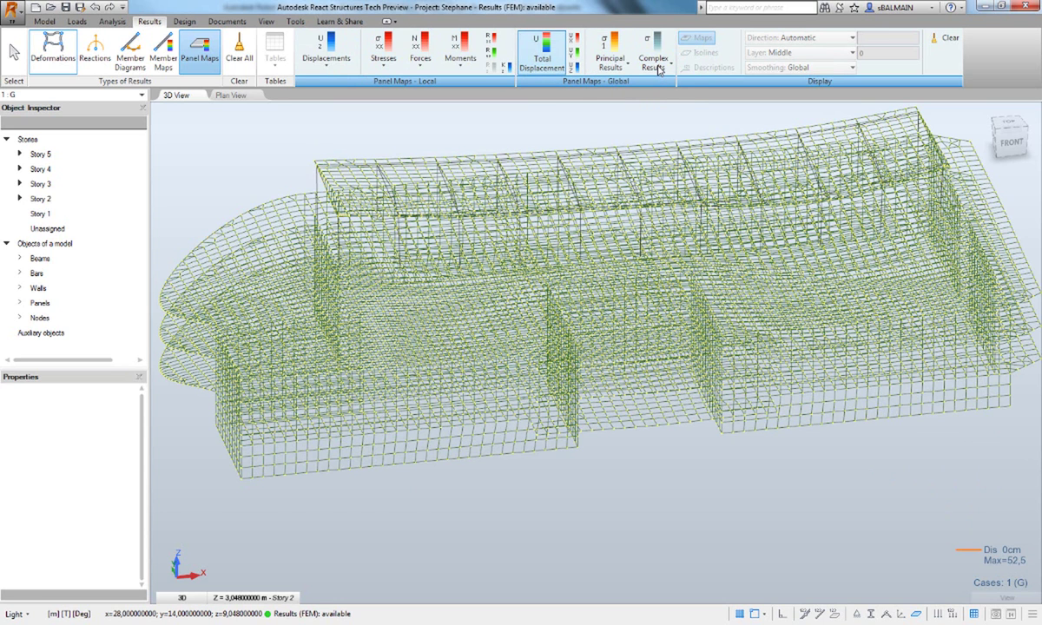
click(658, 70)
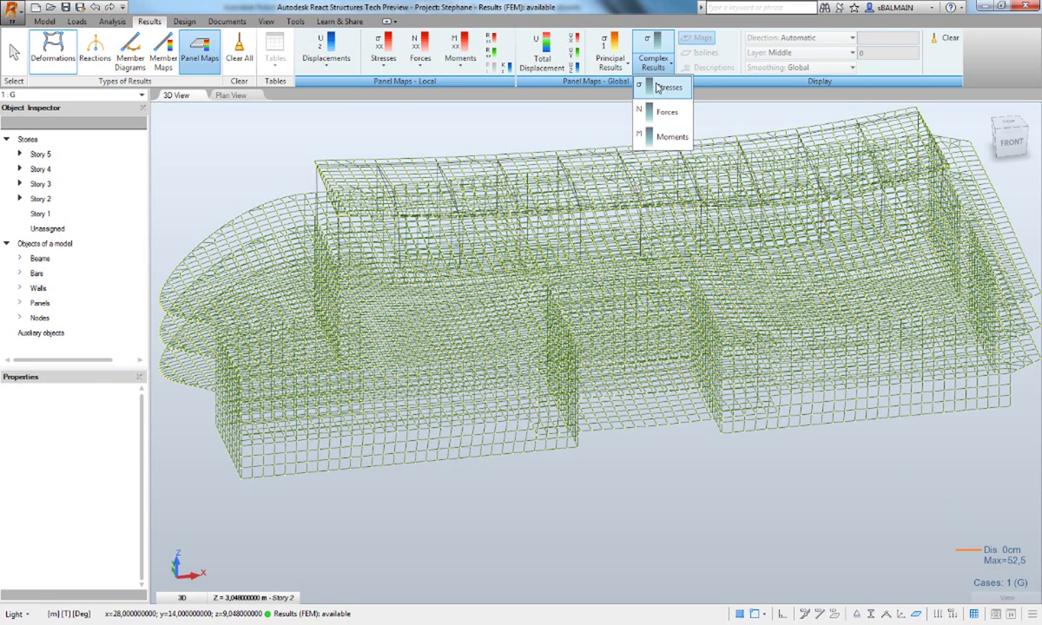
click(665, 88)
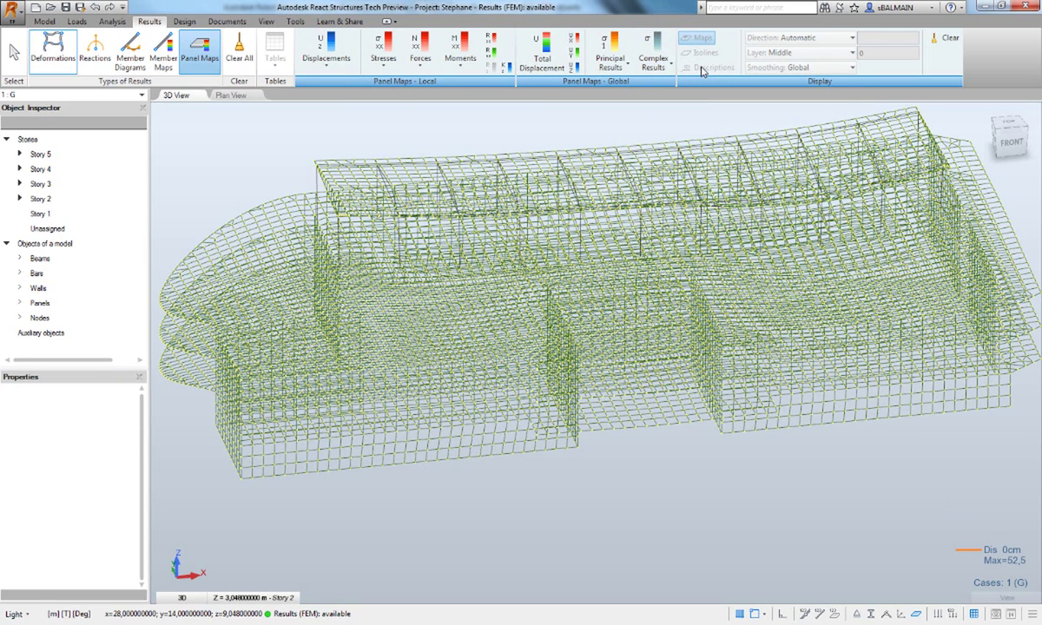
click(209, 57)
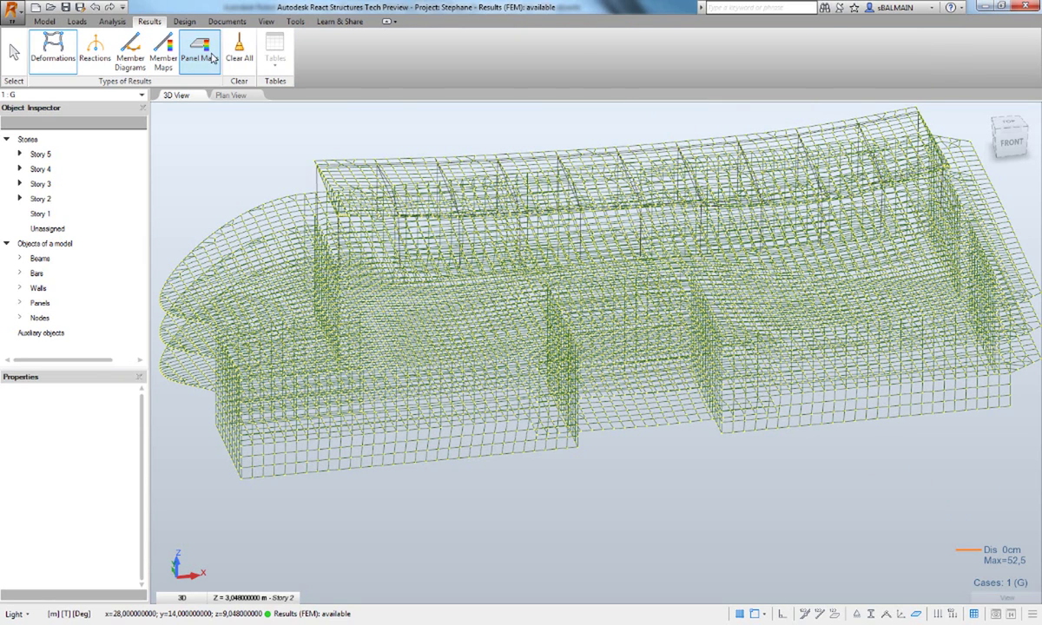
Display the maximum stresses map on the members and inspect the steel roof and beams
click(172, 61)
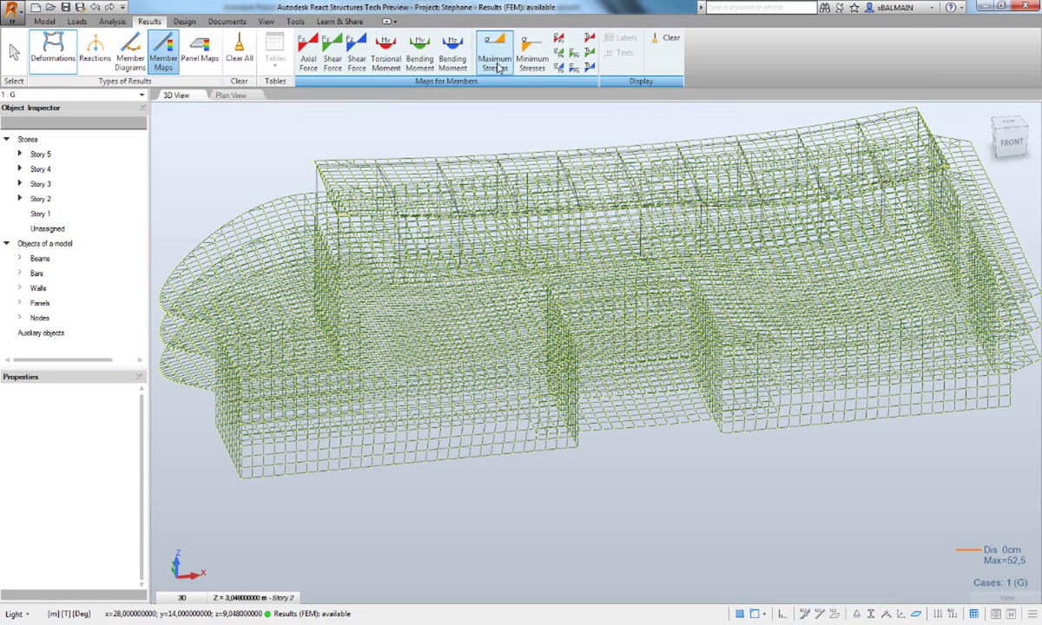
click(495, 59)
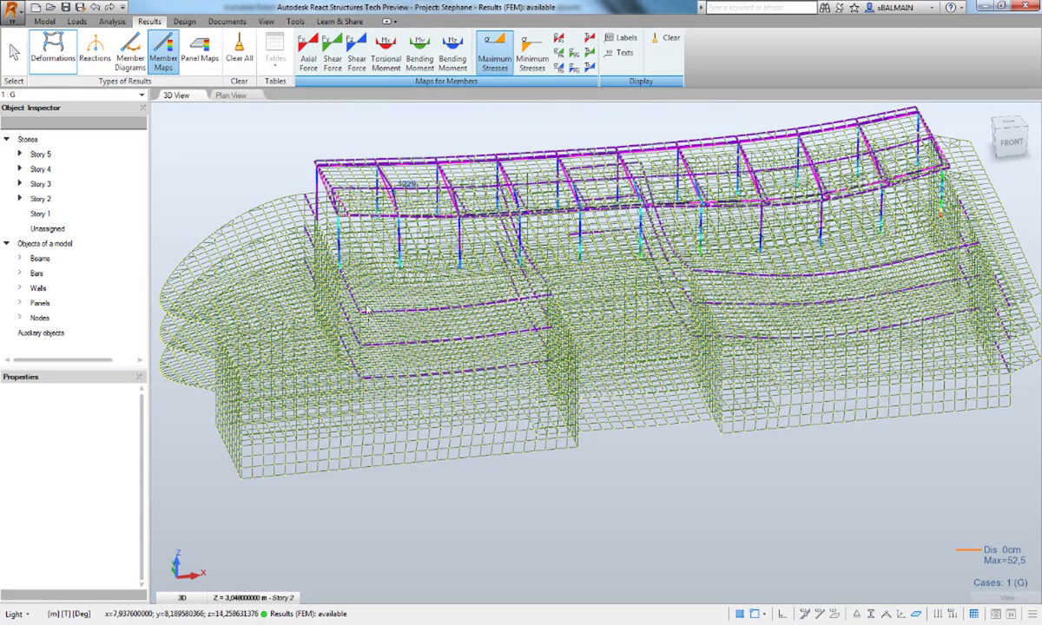
shift+middle_drag(351, 312, 439, 295)
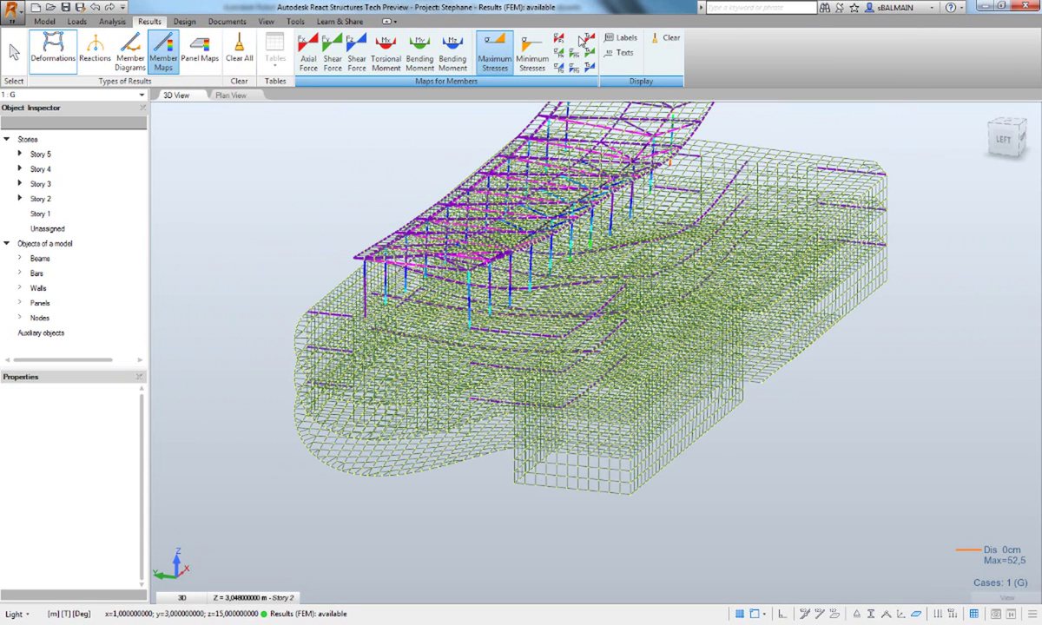
Switch the member map to another stress component, try label display, and show its values as texts along the bars instead
click(594, 70)
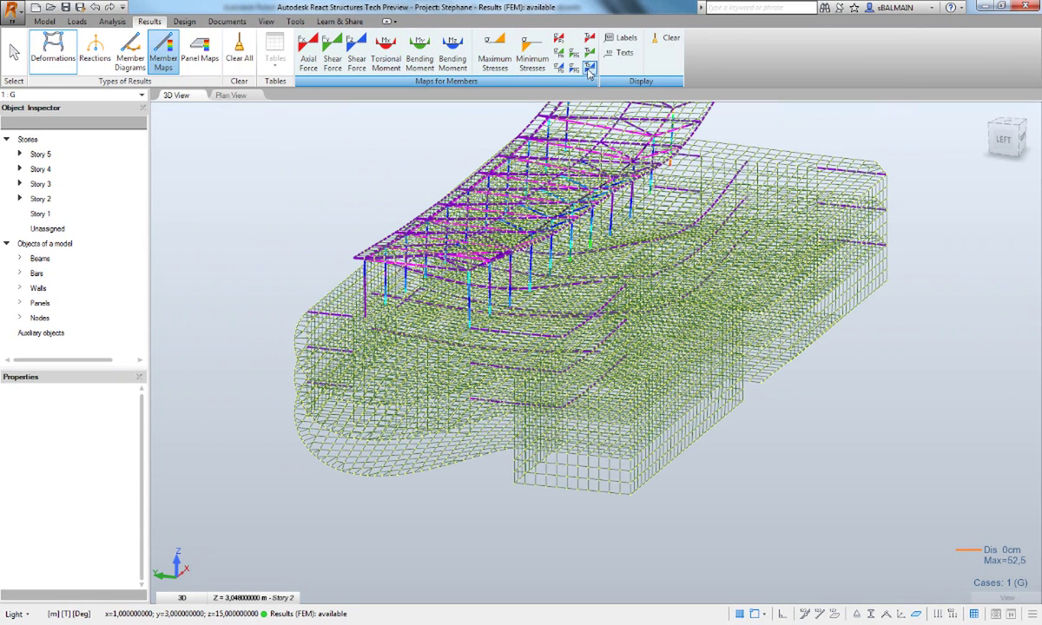
shift+middle_drag(402, 228, 369, 228)
click(618, 38)
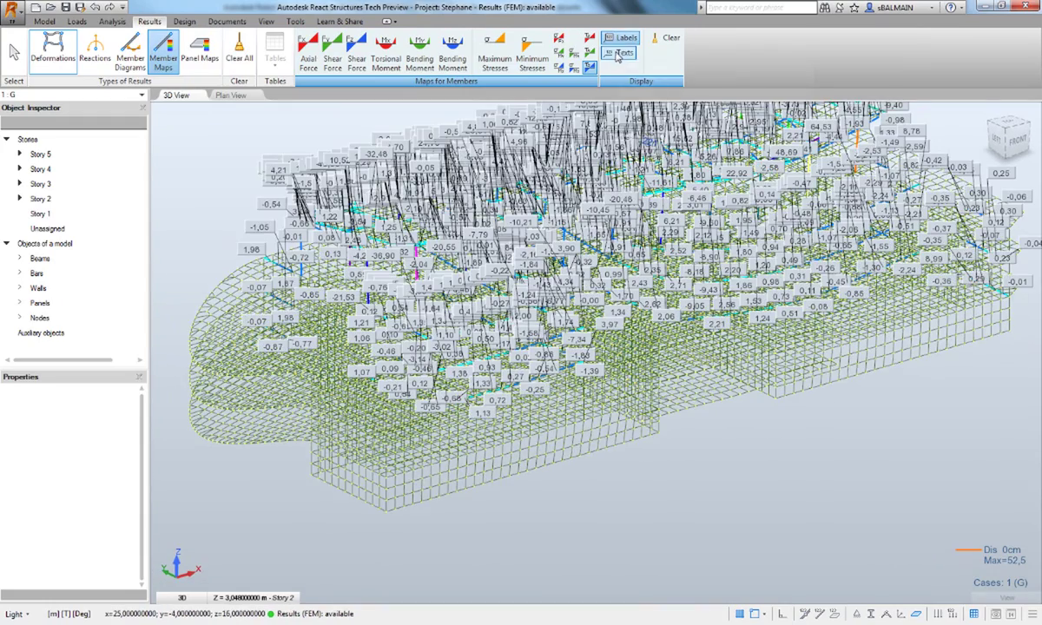
click(618, 54)
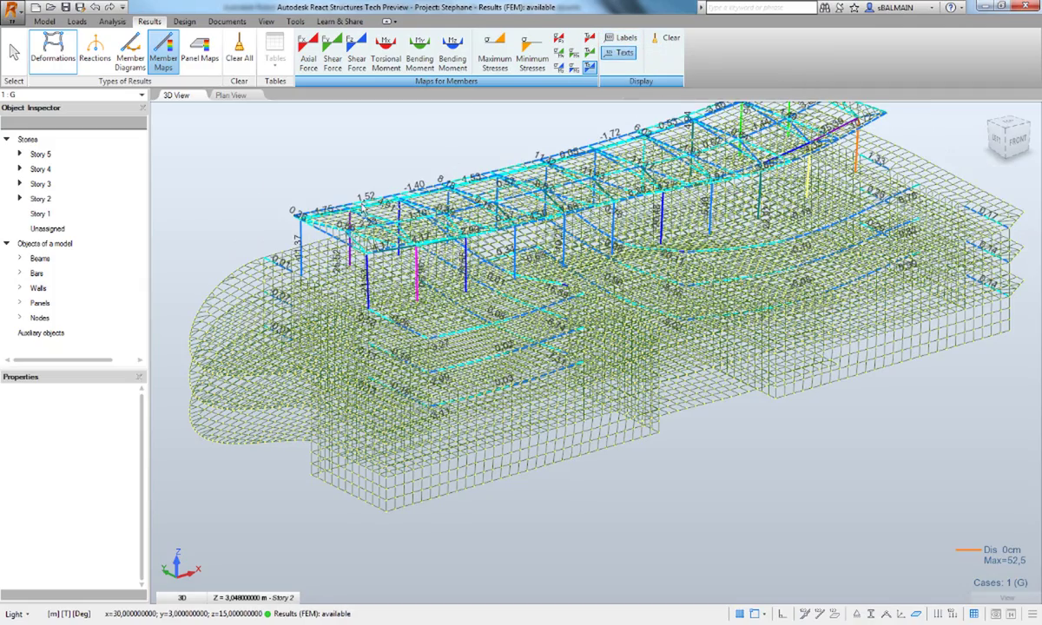
shift+middle_drag(348, 192, 376, 207)
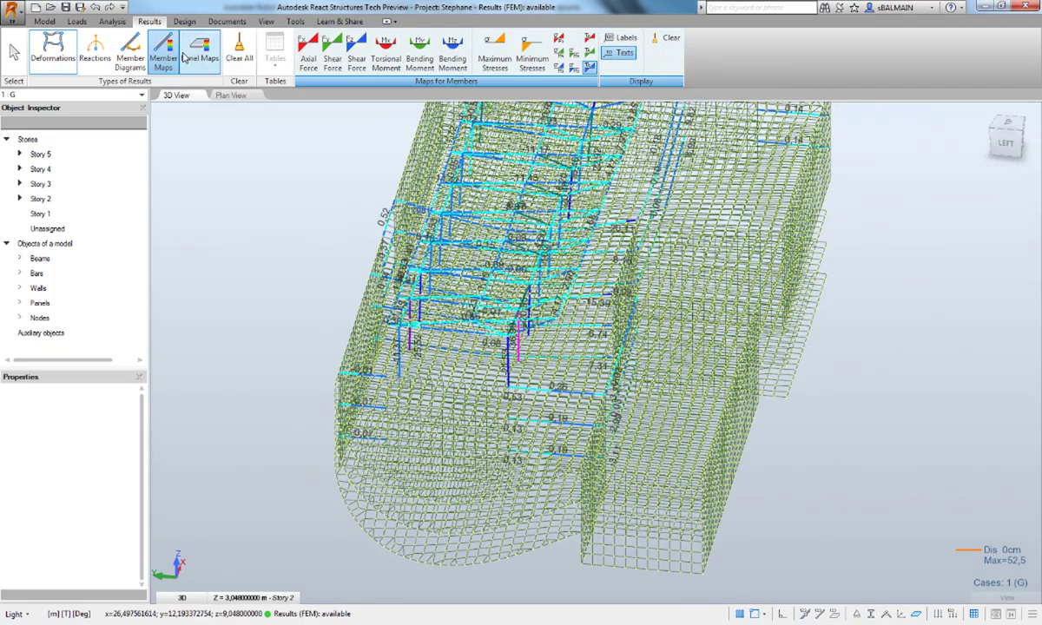
From the front view, window-select the transverse frame third from the roof's X+ end, including its floor strip, and open it in a new view
shift+middle_drag(714, 110, 614, 272)
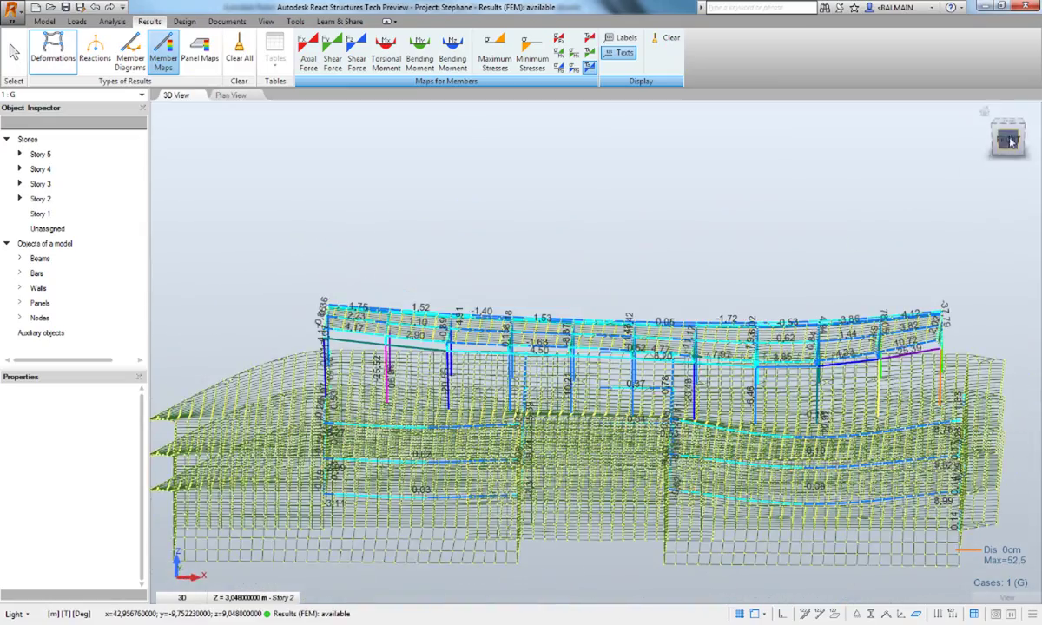
click(1010, 142)
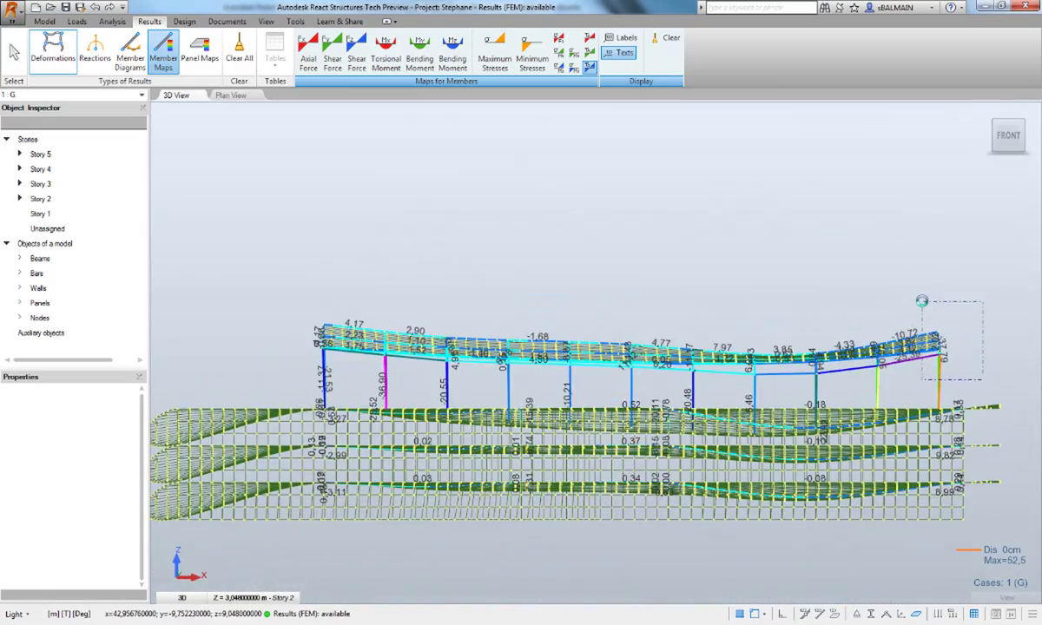
drag(922, 301, 921, 302)
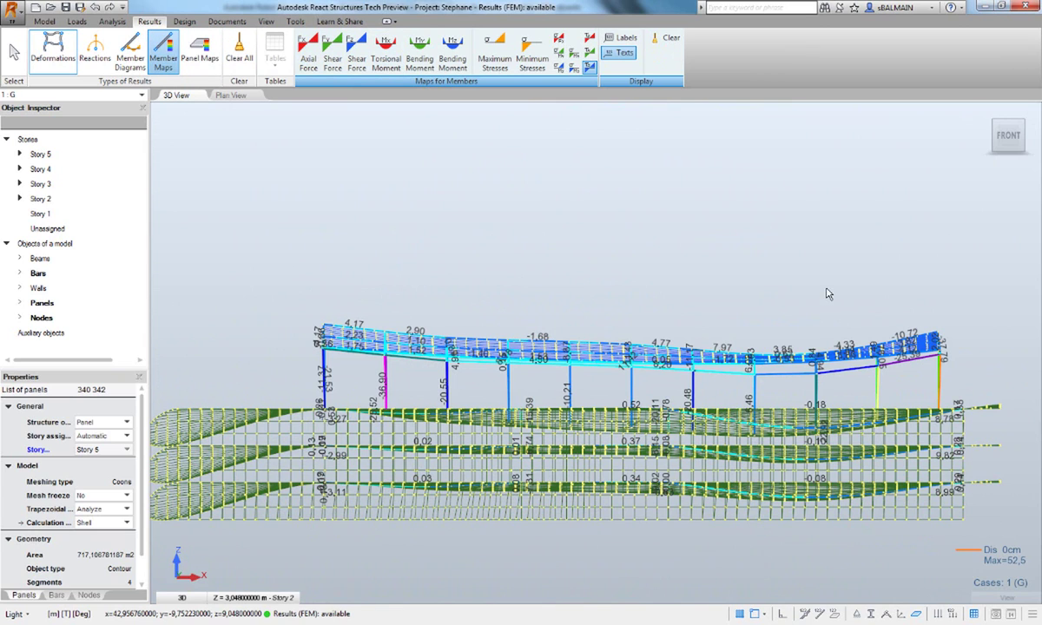
click(802, 303)
drag(834, 458, 834, 458)
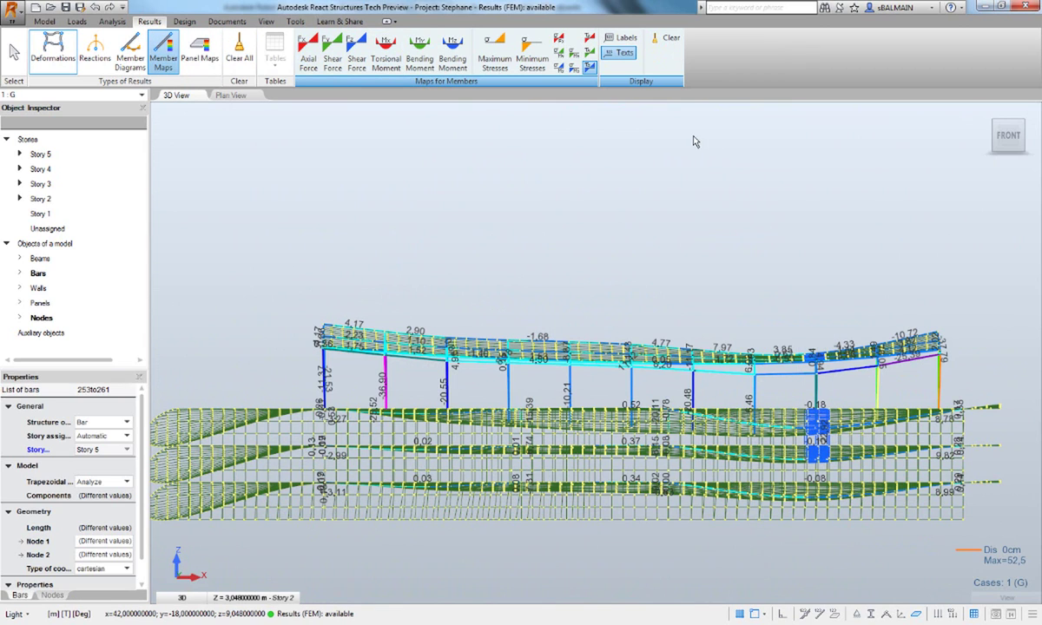
click(267, 23)
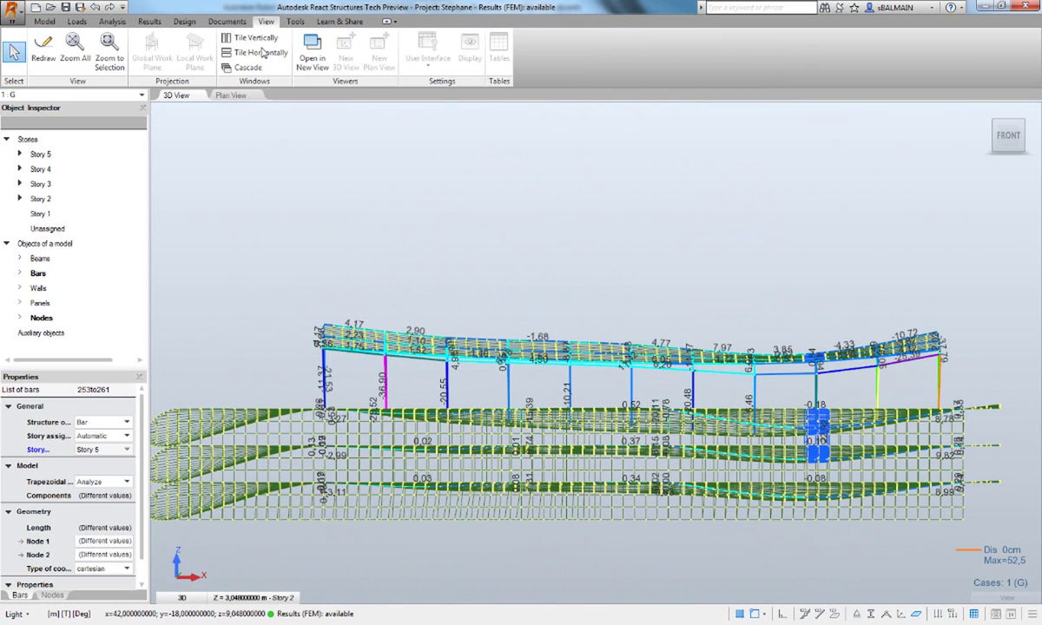
click(312, 52)
click(617, 379)
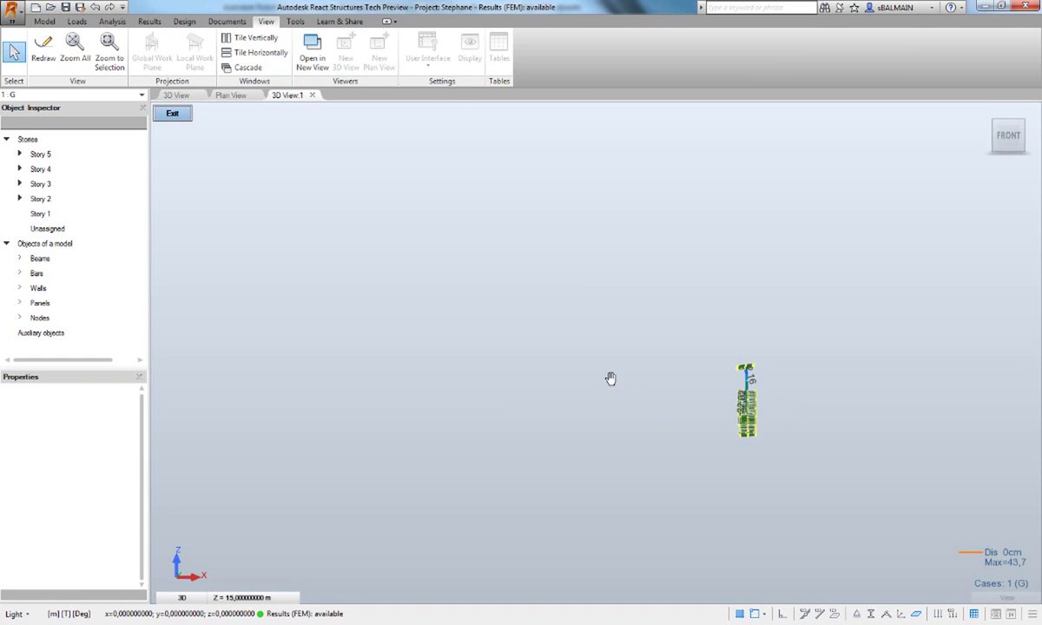
Zoom in on the isolated steel roof frame seen from its side and turn off its deformed shape
middle_drag(611, 380, 664, 395)
shift+middle_drag(663, 395, 705, 403)
scroll(663, 397, up, 3)
scroll(700, 397, up, 3)
middle_drag(725, 340, 675, 305)
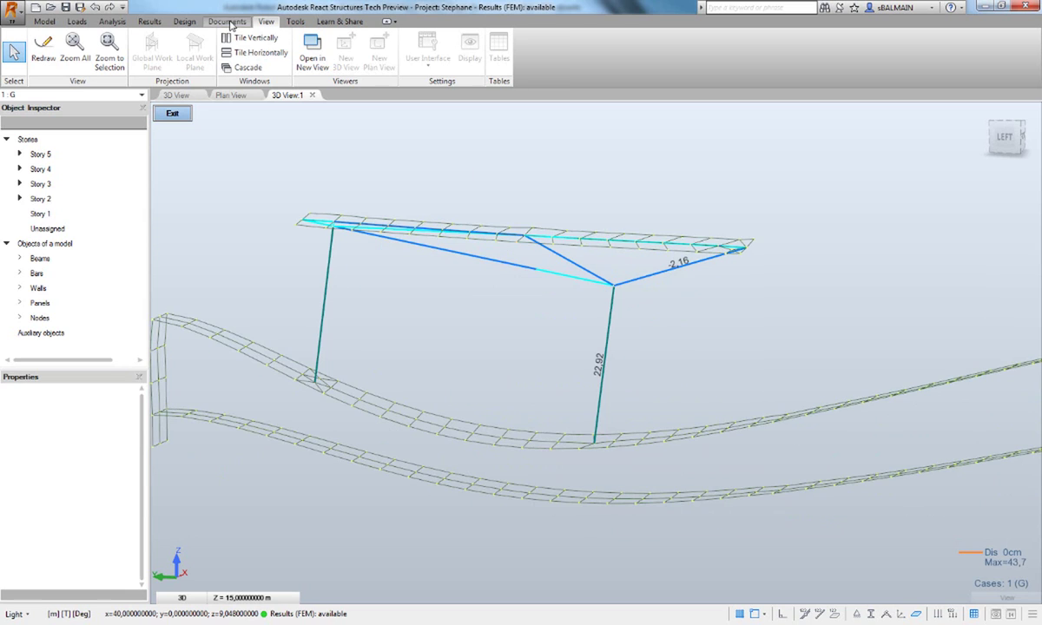
click(185, 22)
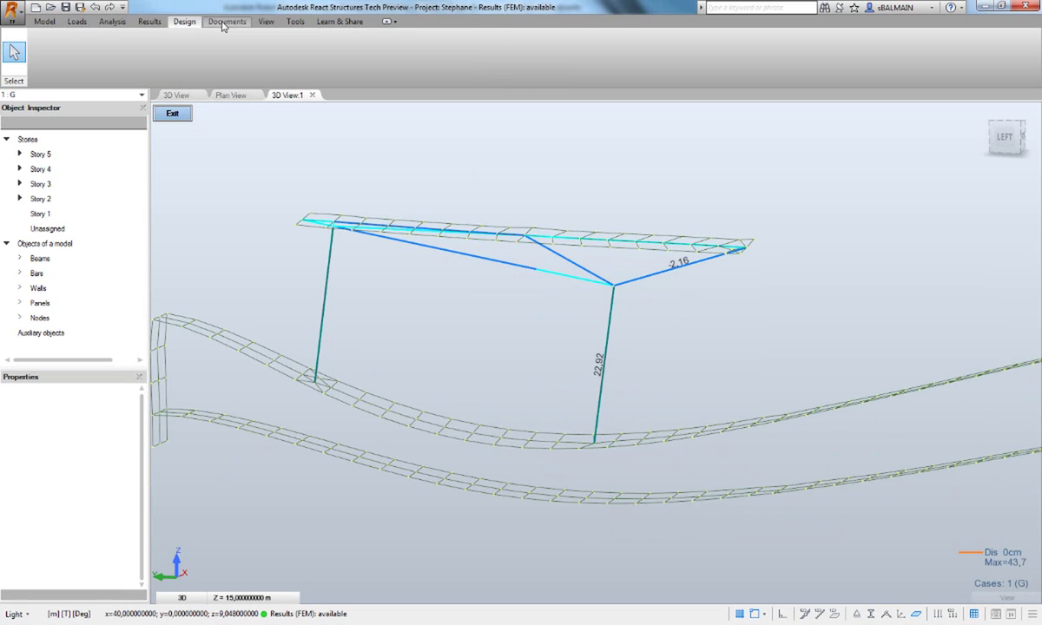
click(142, 23)
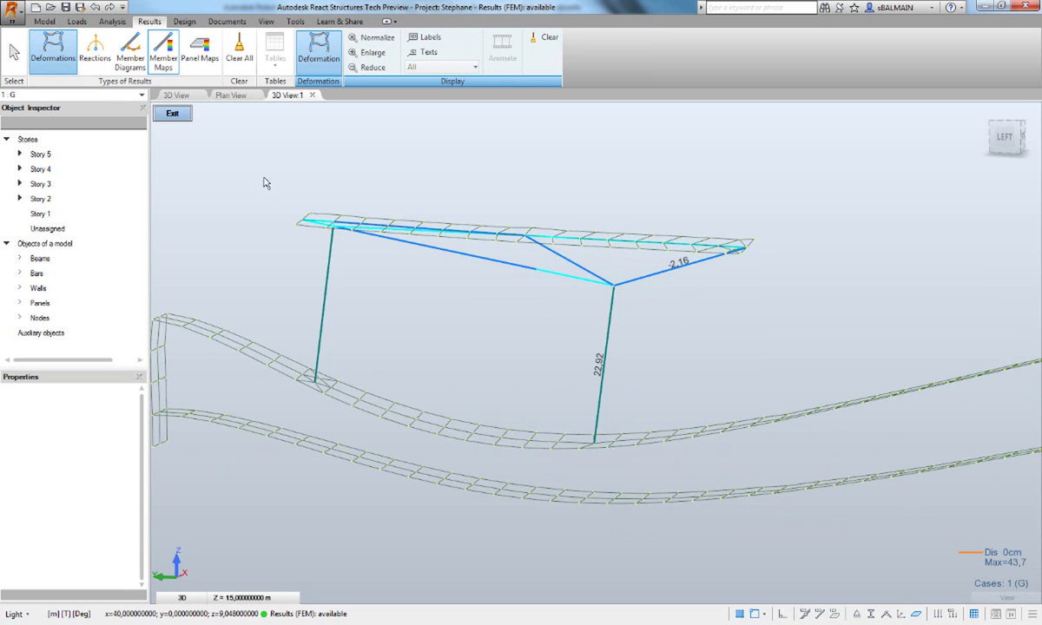
click(326, 59)
click(328, 59)
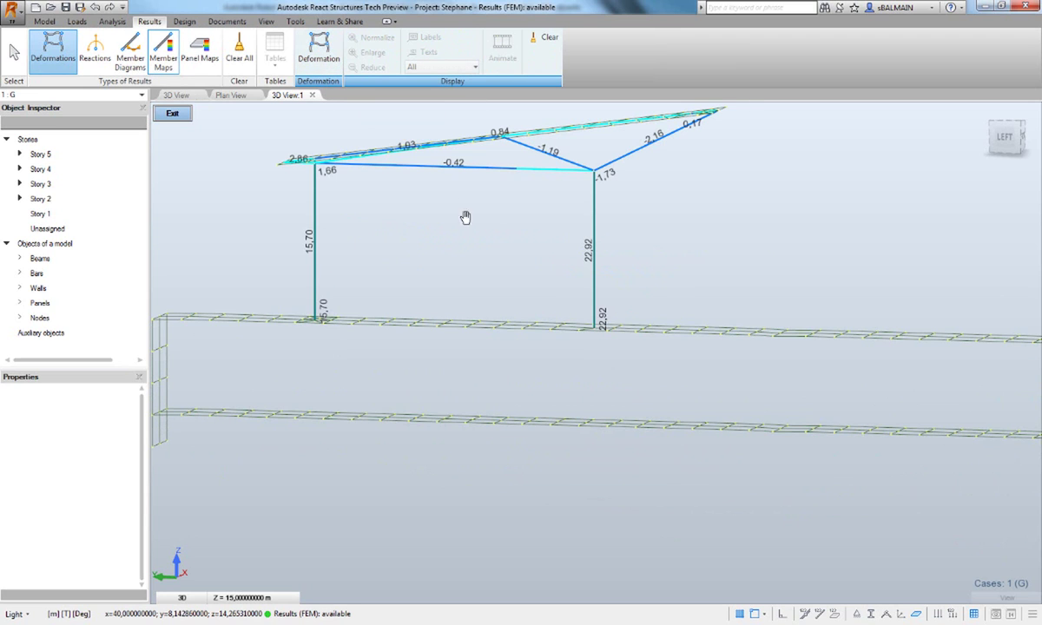
Display the My and Mz bending moment diagrams on the isolated frame, enlarging the My diagram's scale
middle_drag(465, 217, 475, 235)
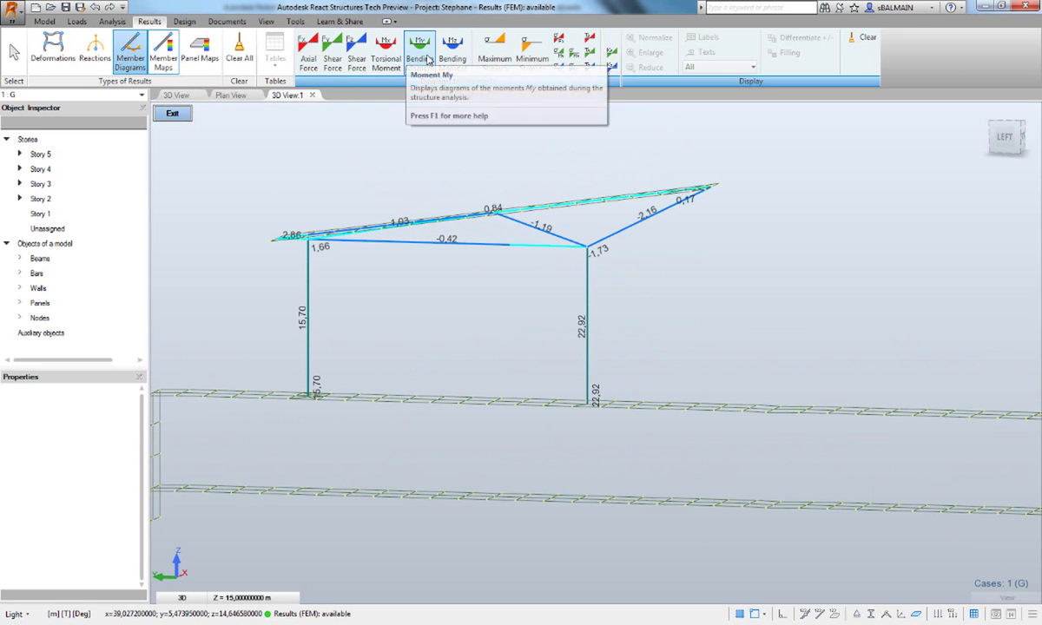
click(428, 58)
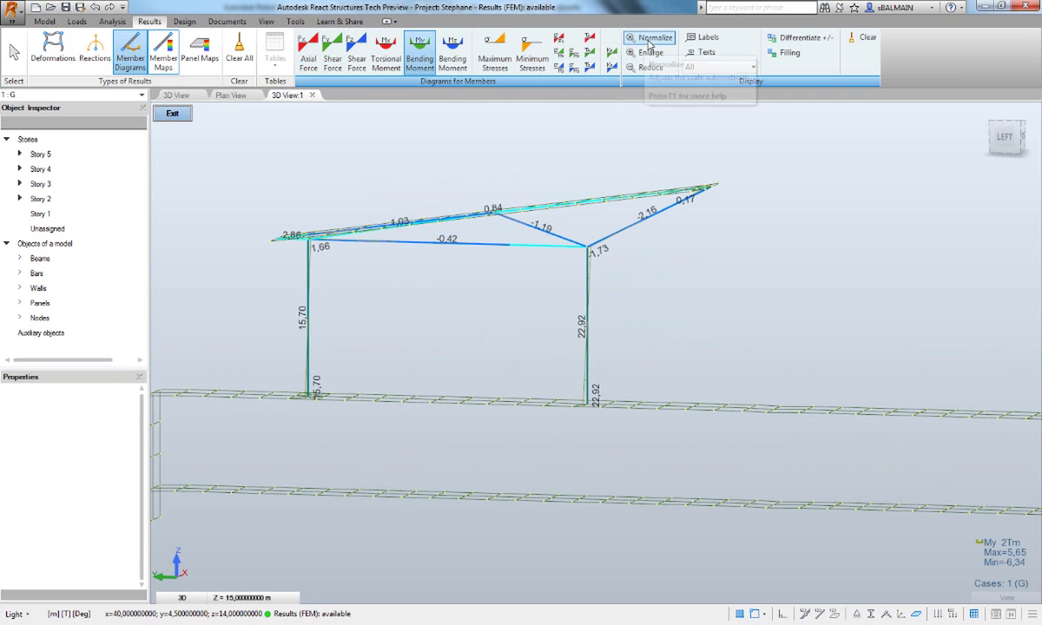
click(644, 53)
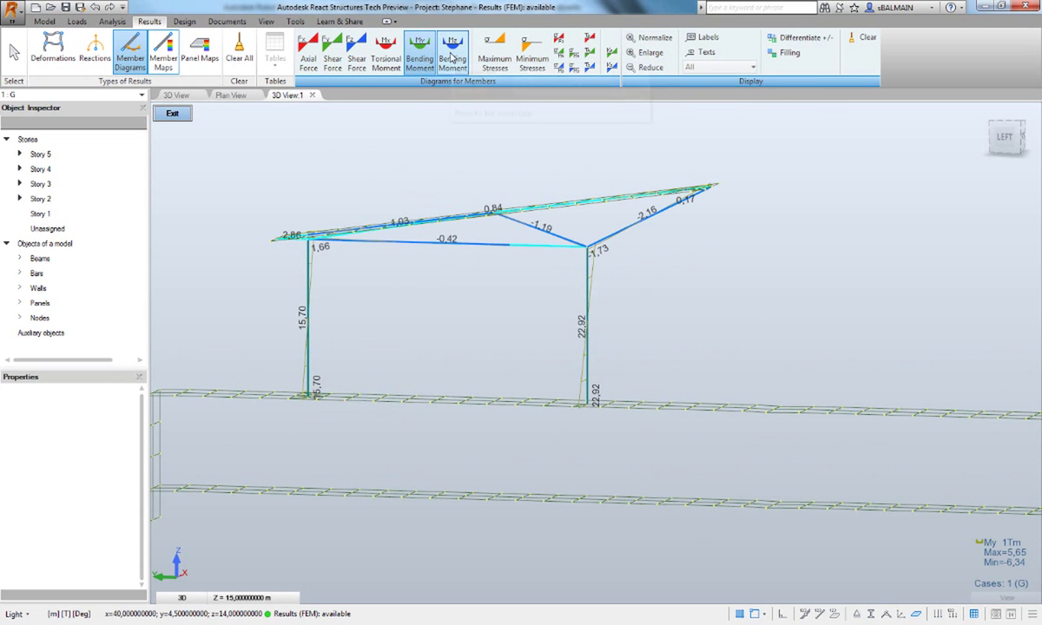
click(451, 57)
middle_drag(633, 270, 668, 279)
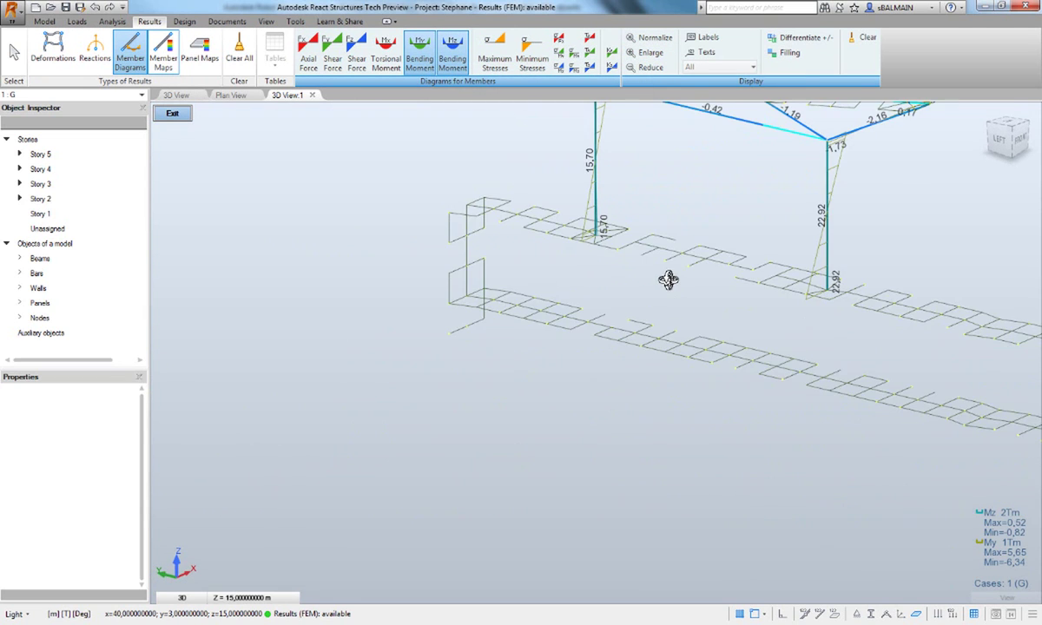
middle_drag(776, 259, 545, 356)
scroll(618, 263, up, 3)
middle_drag(609, 265, 567, 324)
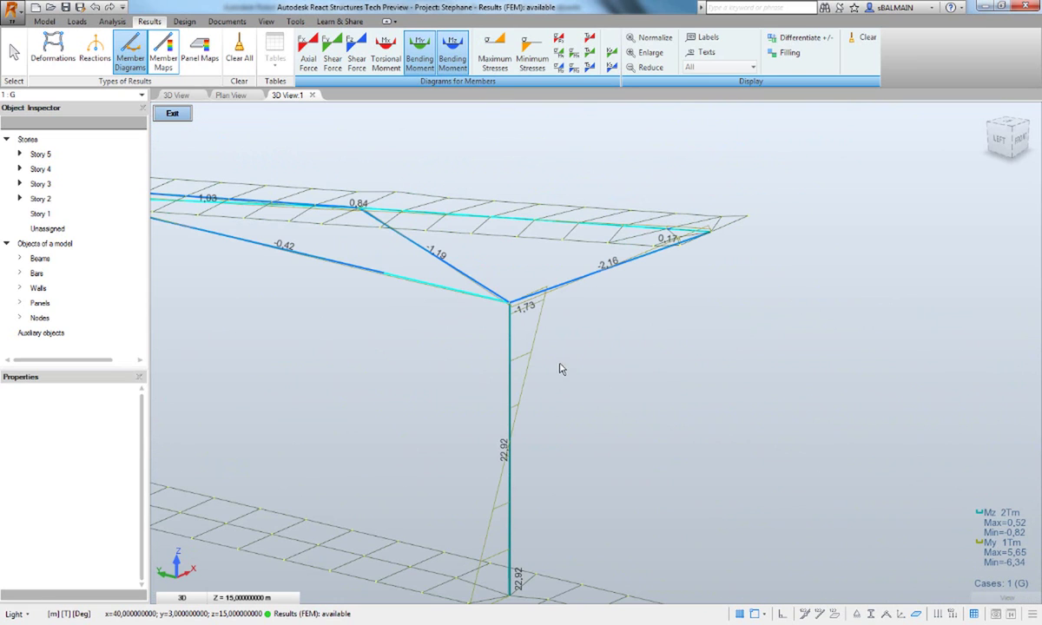
Label the frame's bending moment diagrams with values at global extremes only, and inspect both columns
click(721, 67)
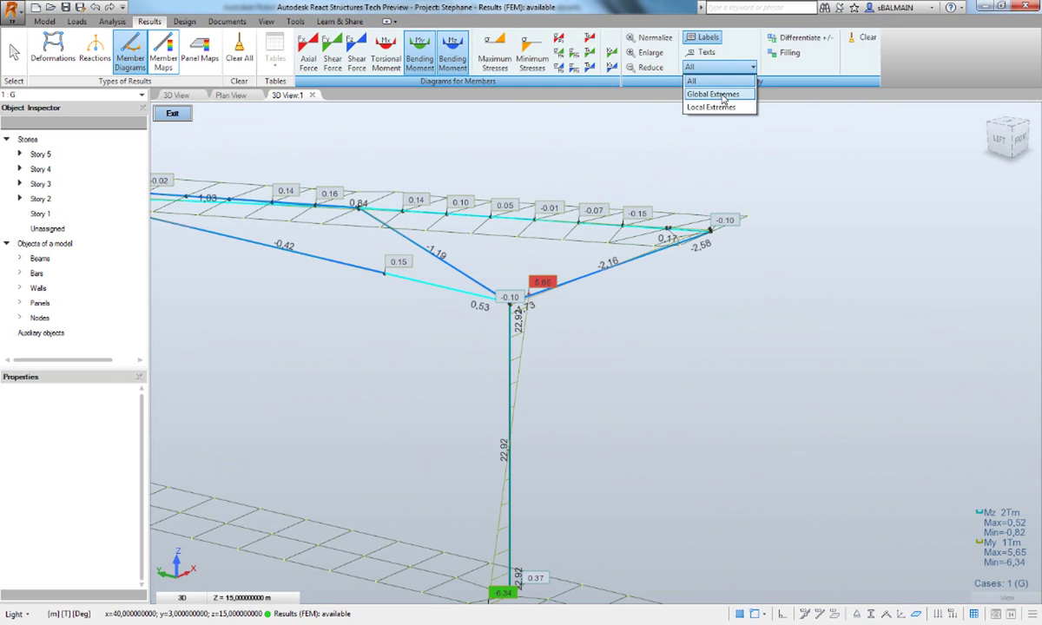
click(723, 95)
scroll(373, 363, down, 4)
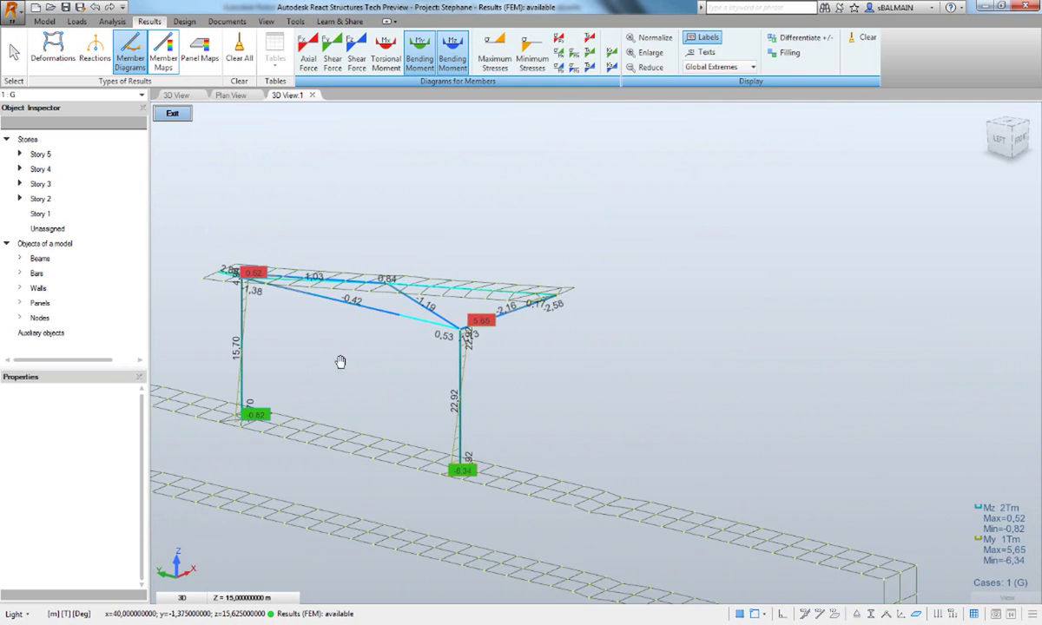
shift+middle_drag(341, 361, 435, 350)
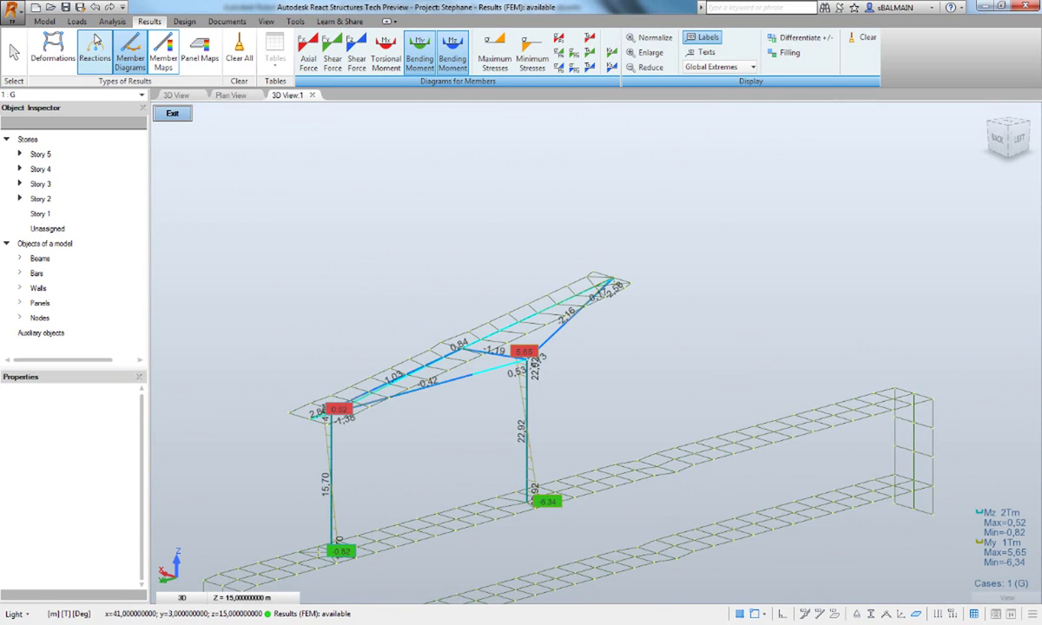
Return to the full building's 3D view, clear all displayed results and switch to the reaction results
click(178, 95)
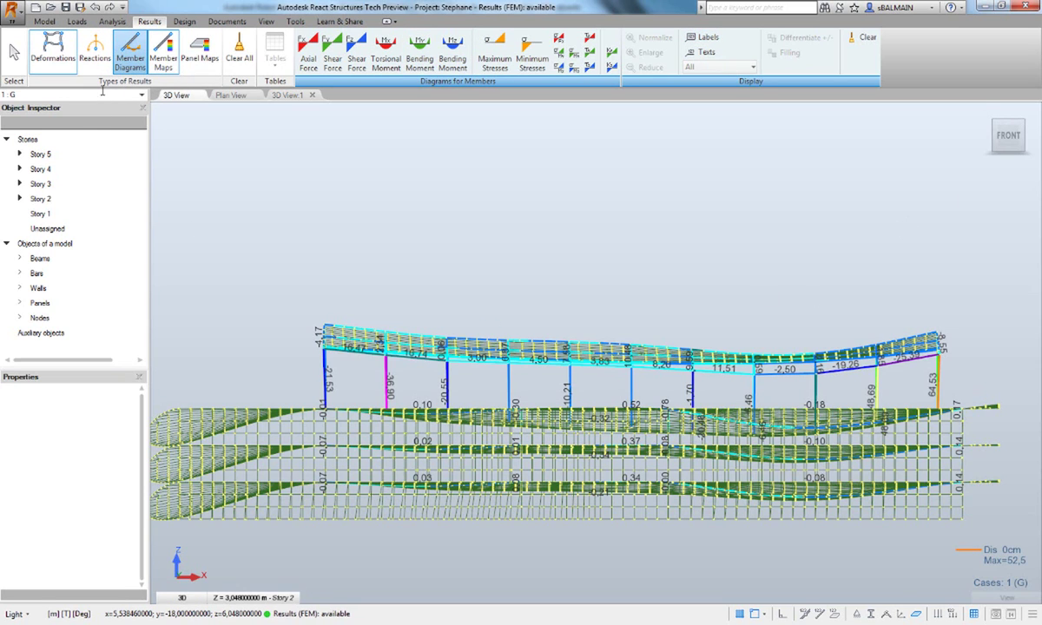
click(239, 50)
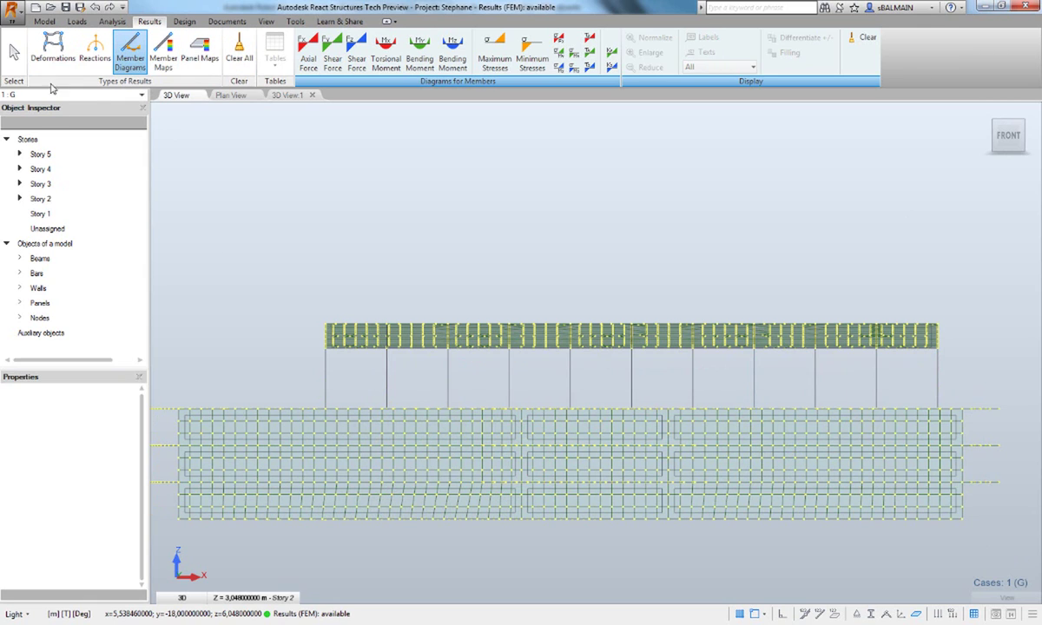
click(130, 52)
click(95, 63)
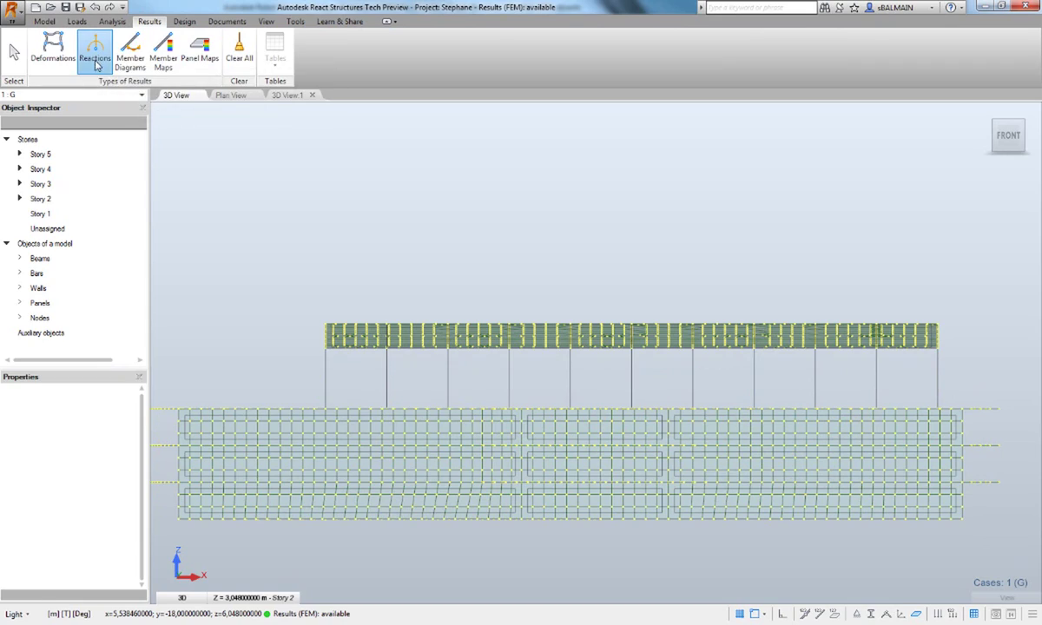
Display the vertical FZ reaction forces as linear reactions along the building's wall bases, with value descriptions
middle_drag(389, 486, 425, 420)
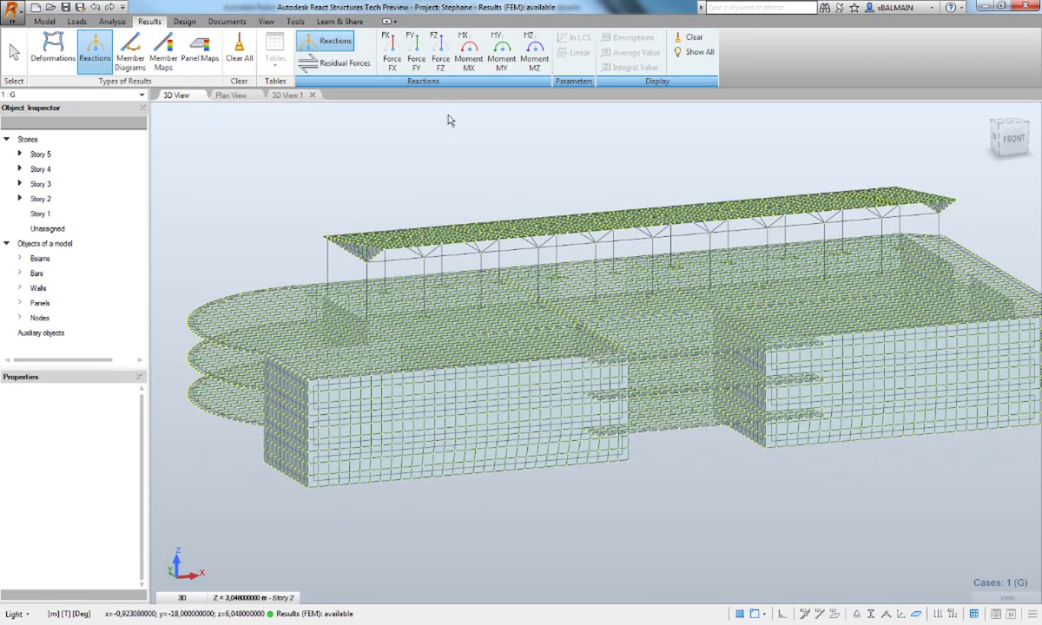
click(442, 63)
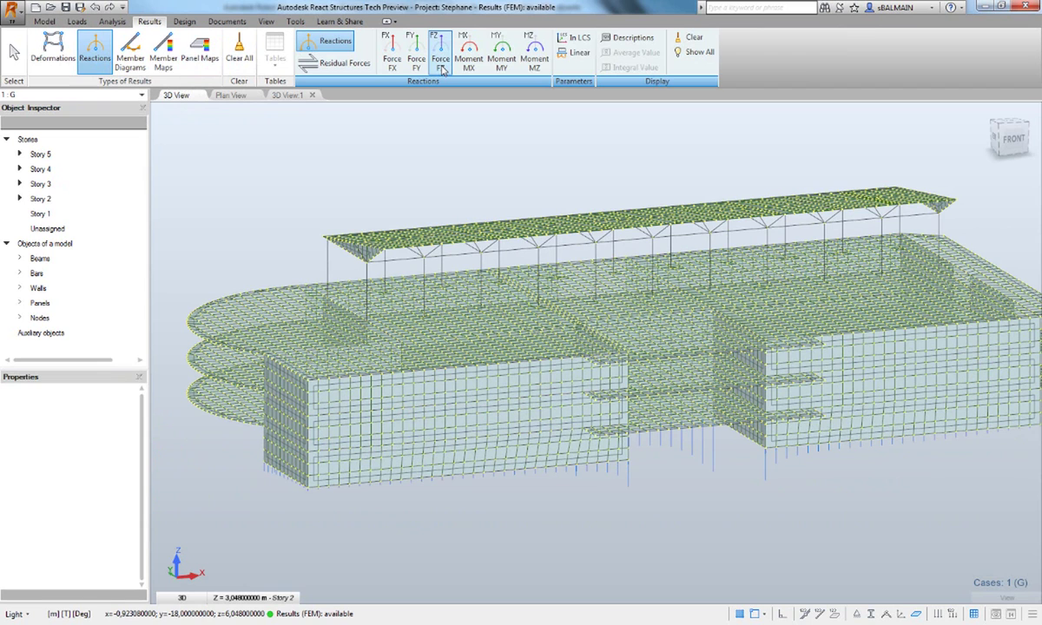
click(578, 56)
shift+middle_drag(678, 478, 662, 474)
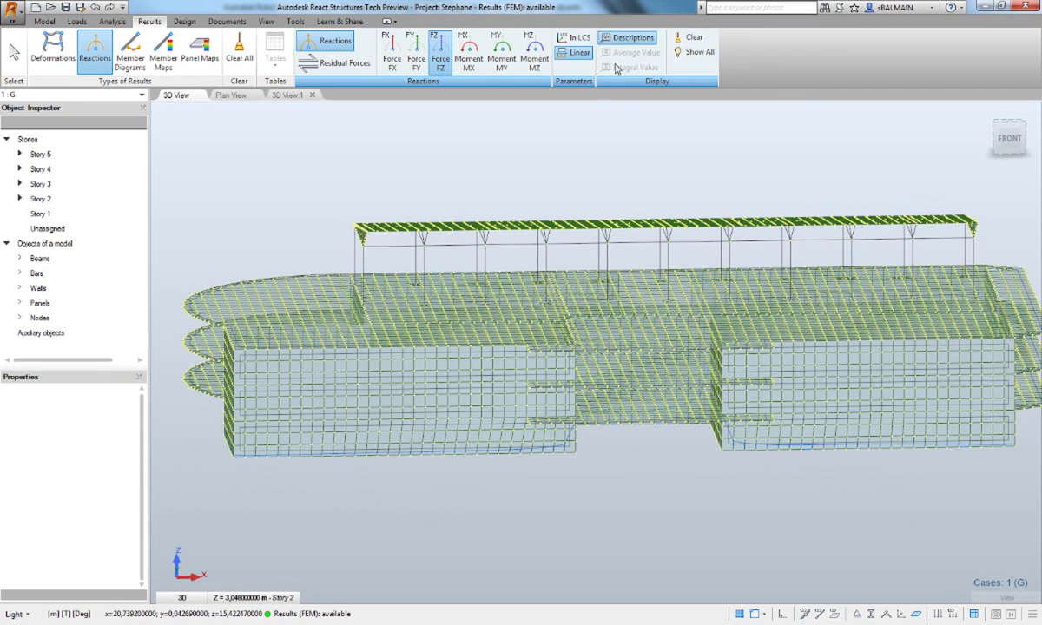
shift+middle_drag(525, 477, 580, 470)
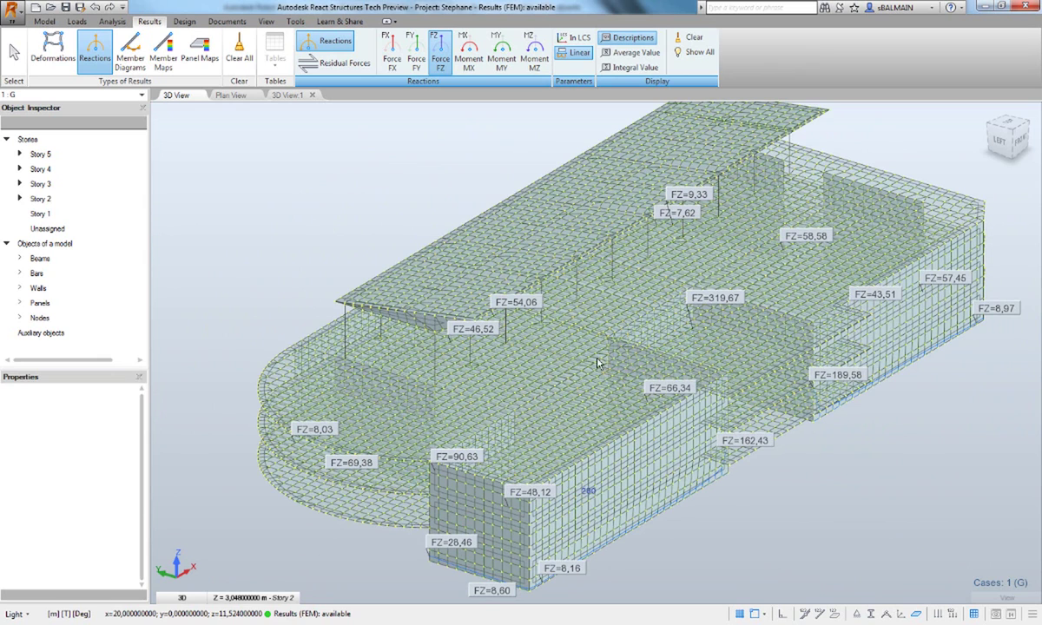
Show the average FZ value for each linear wall reaction and inspect the values around the building
click(643, 54)
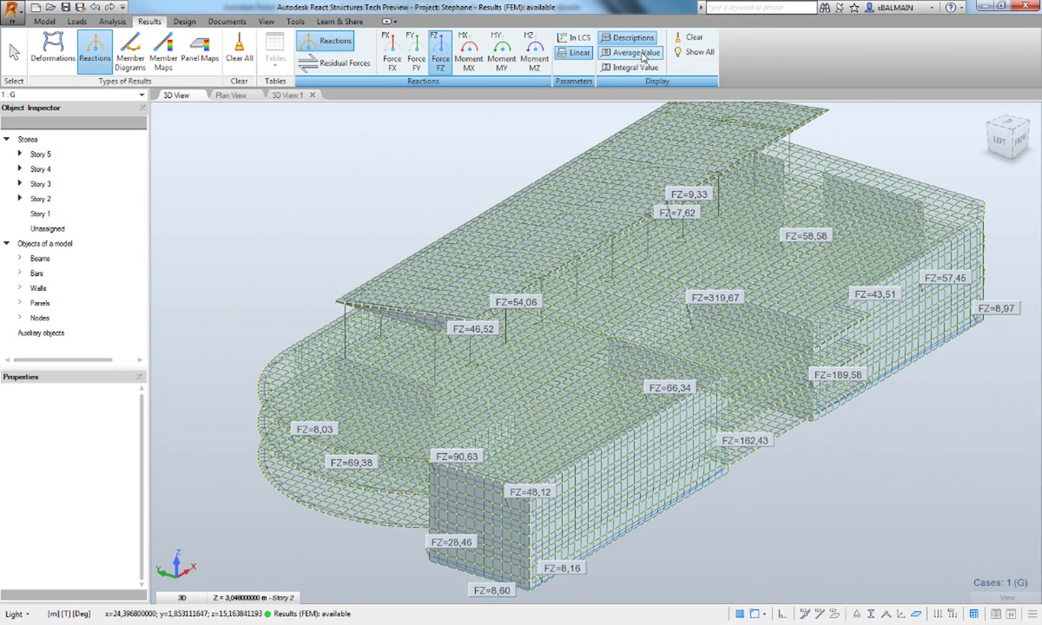
click(636, 68)
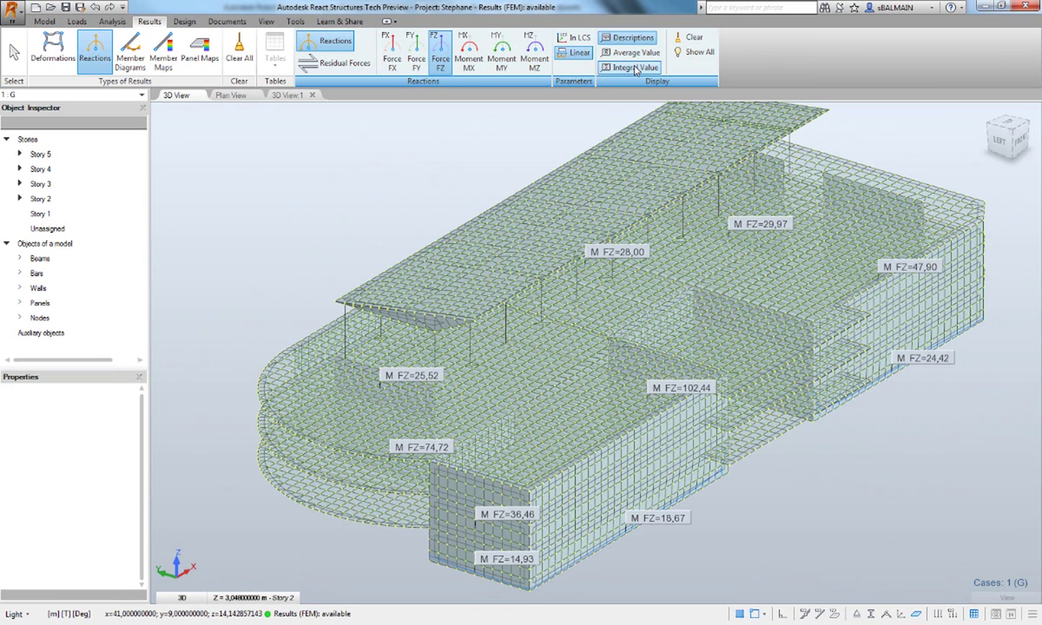
click(636, 53)
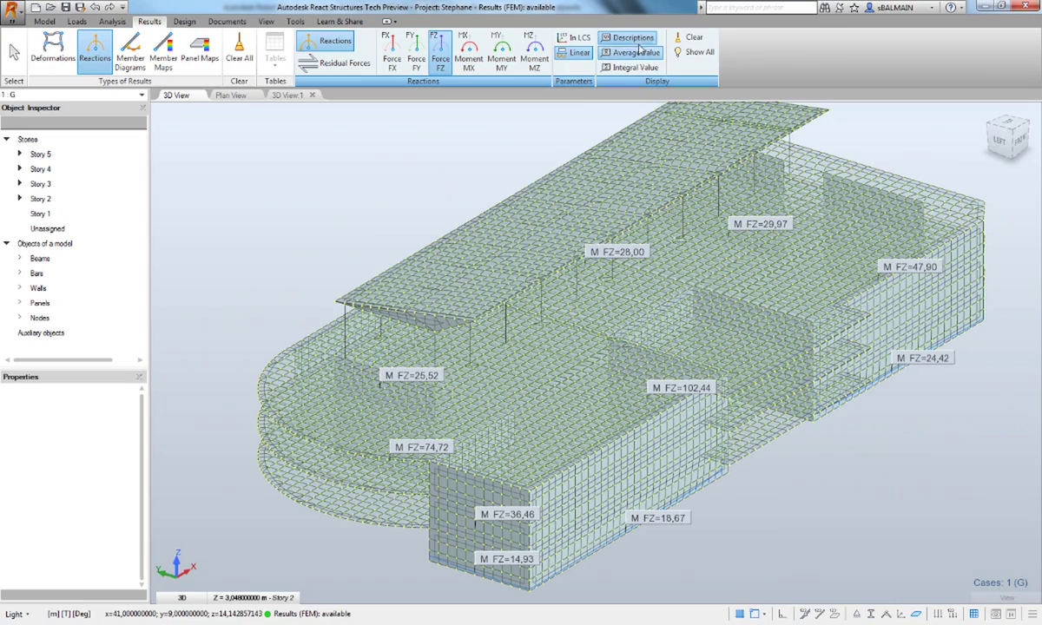
shift+middle_drag(827, 417, 649, 389)
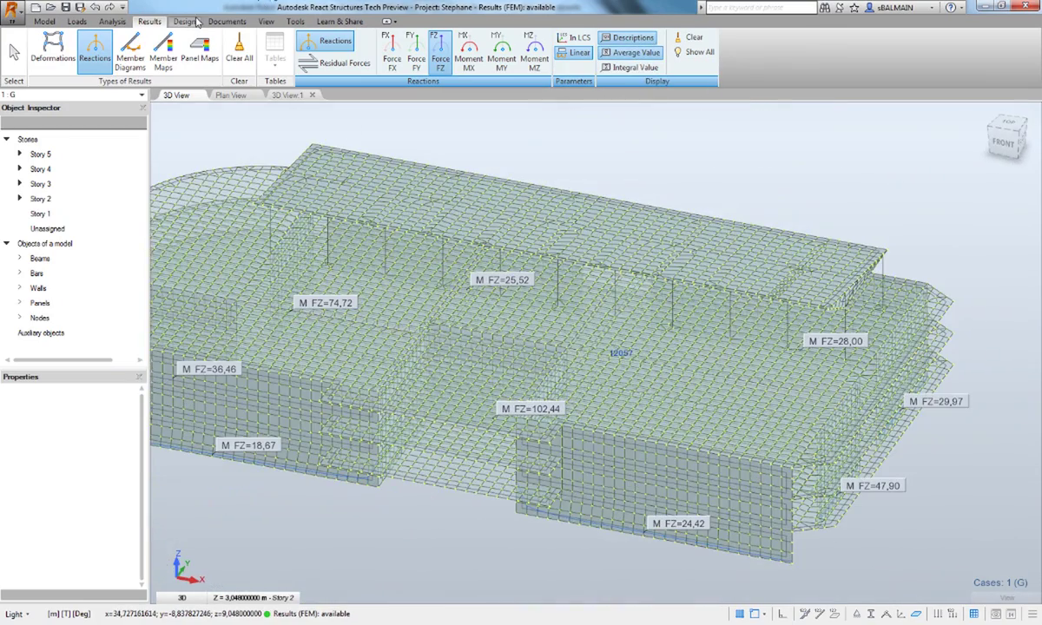
click(185, 21)
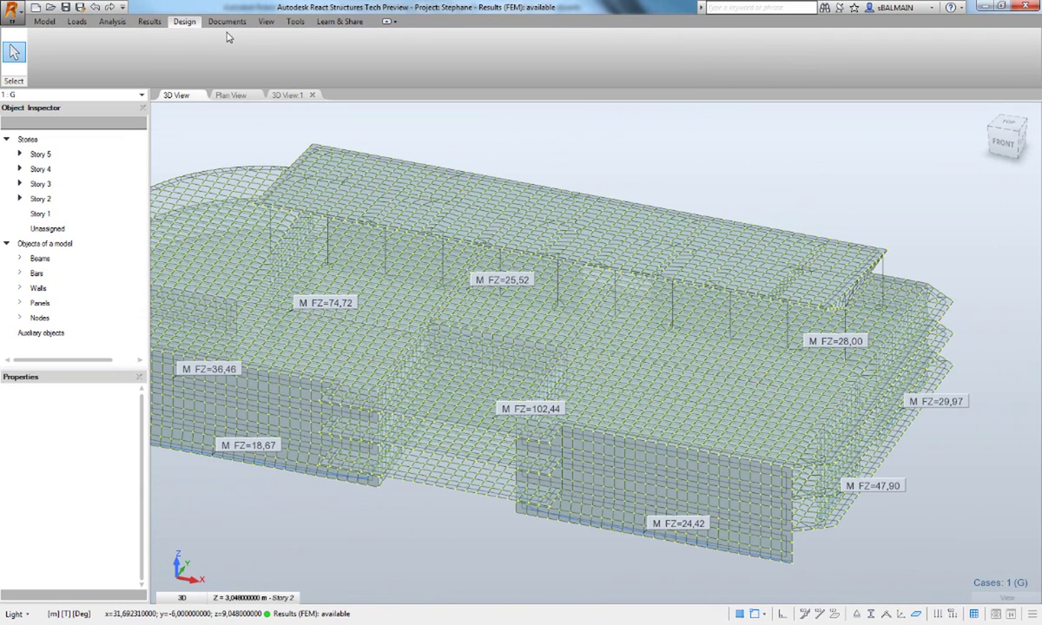
click(260, 21)
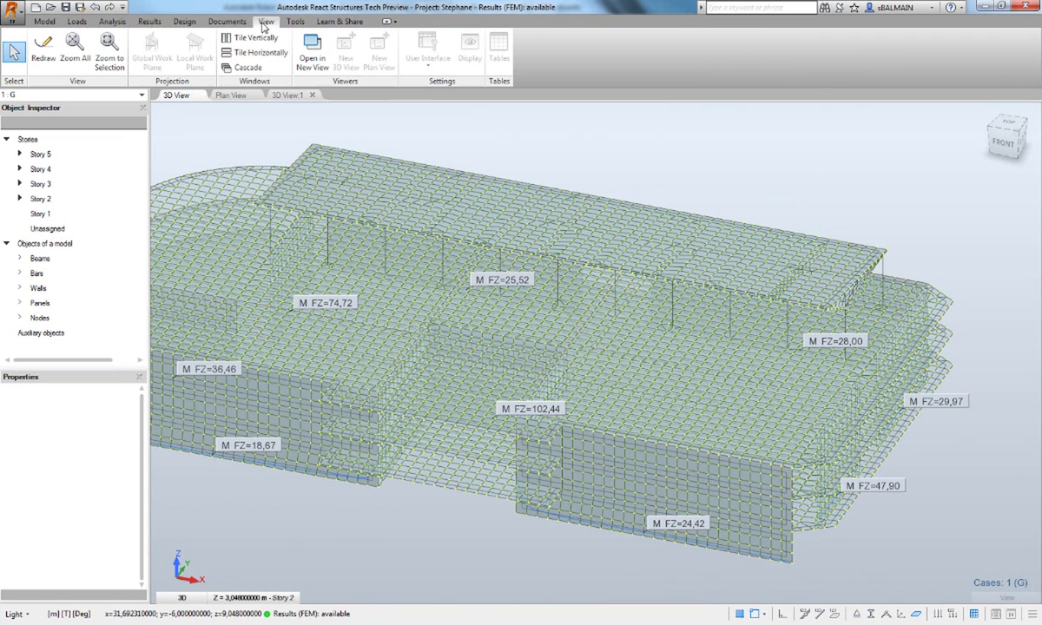
click(294, 22)
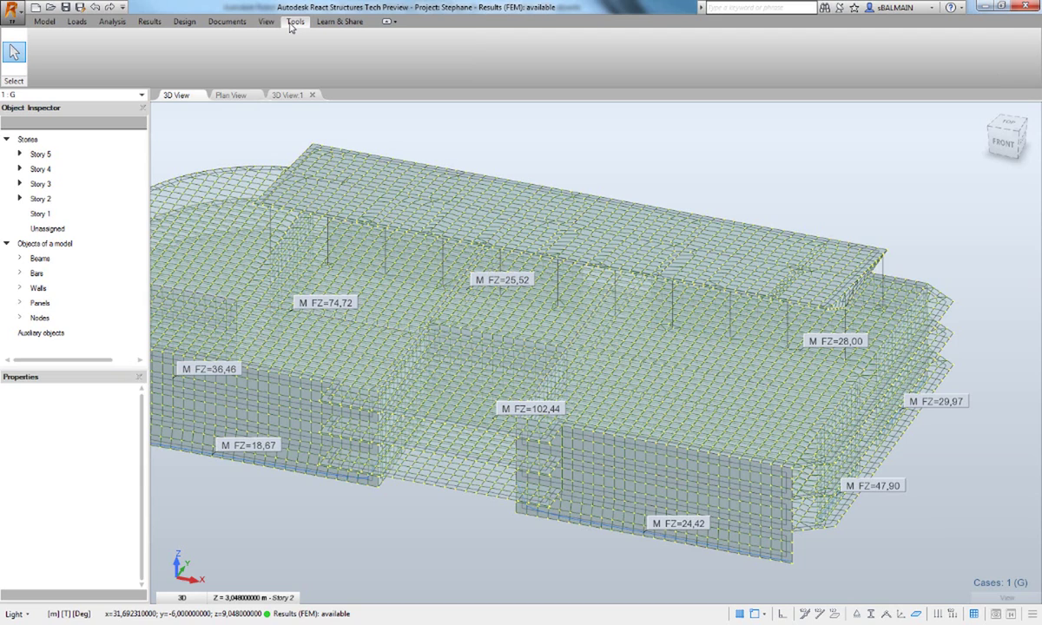
click(327, 23)
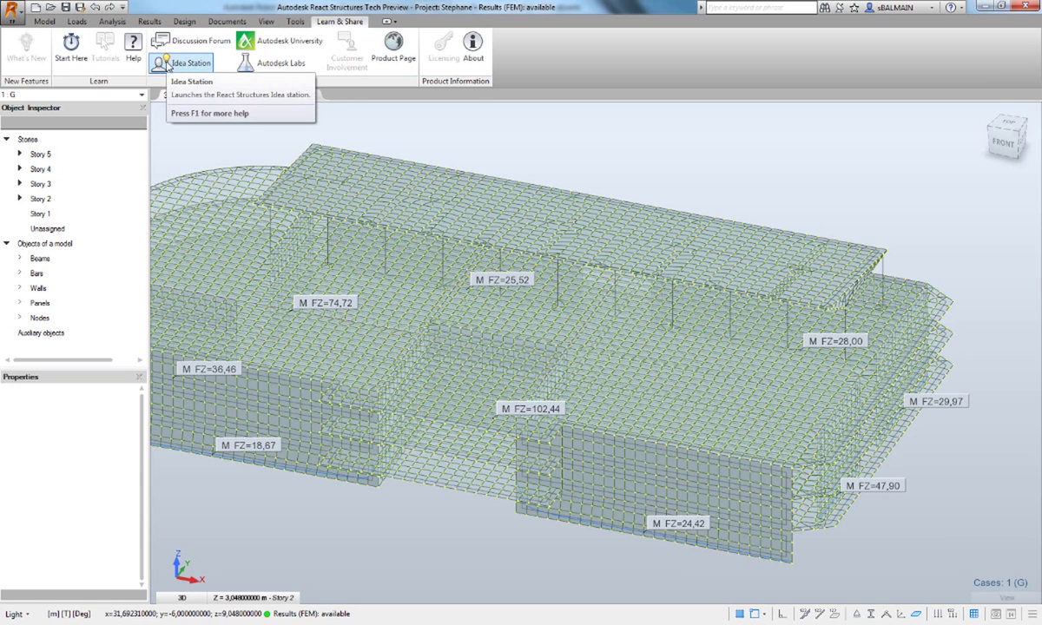
click(175, 41)
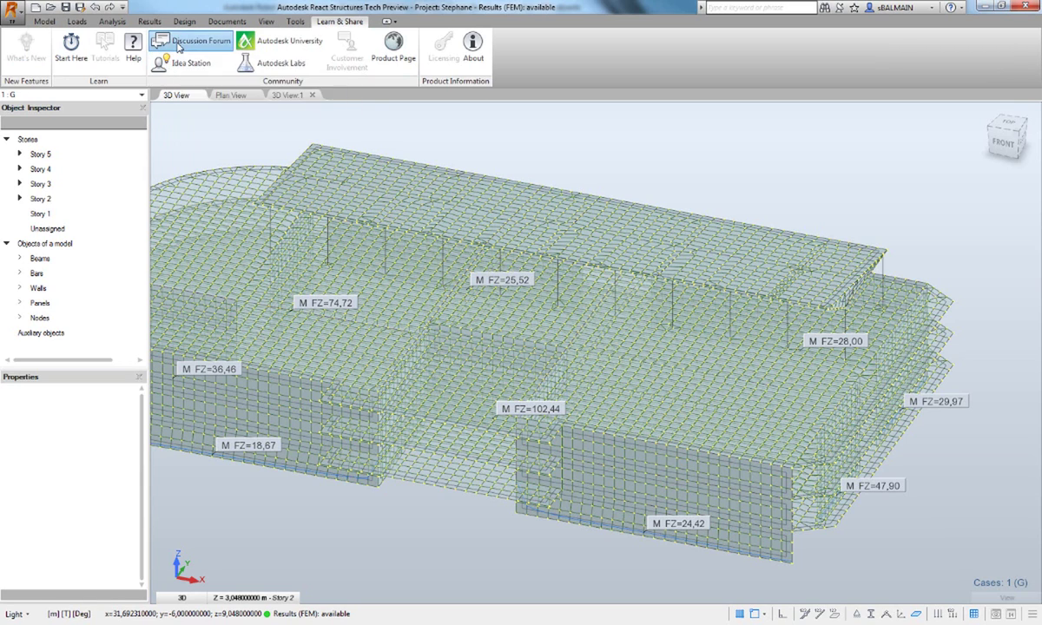